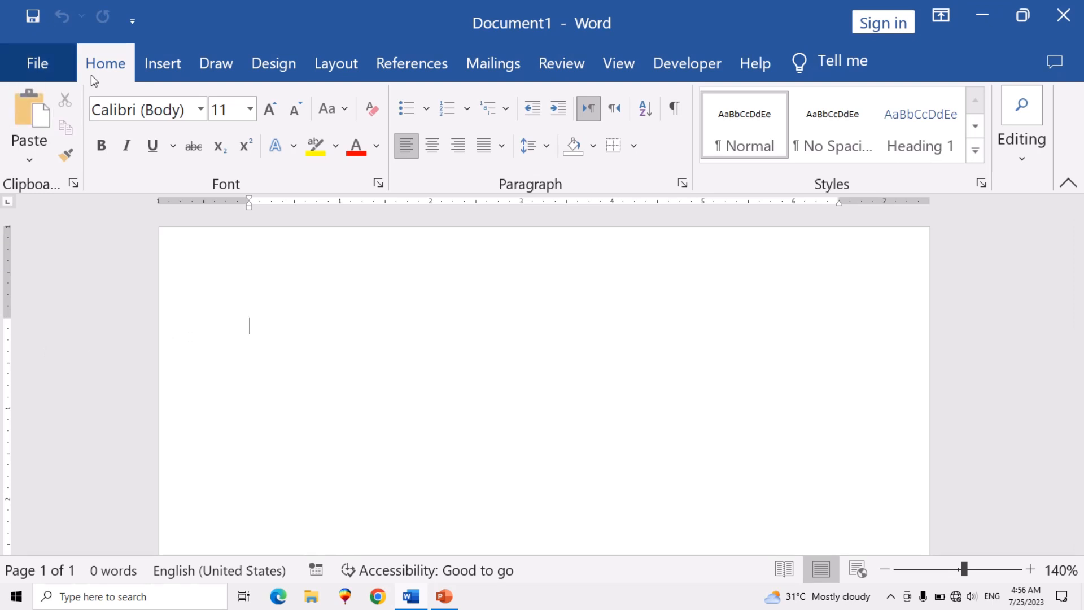
- Insert a table with three columns and three rows in the blank document
click(162, 67)
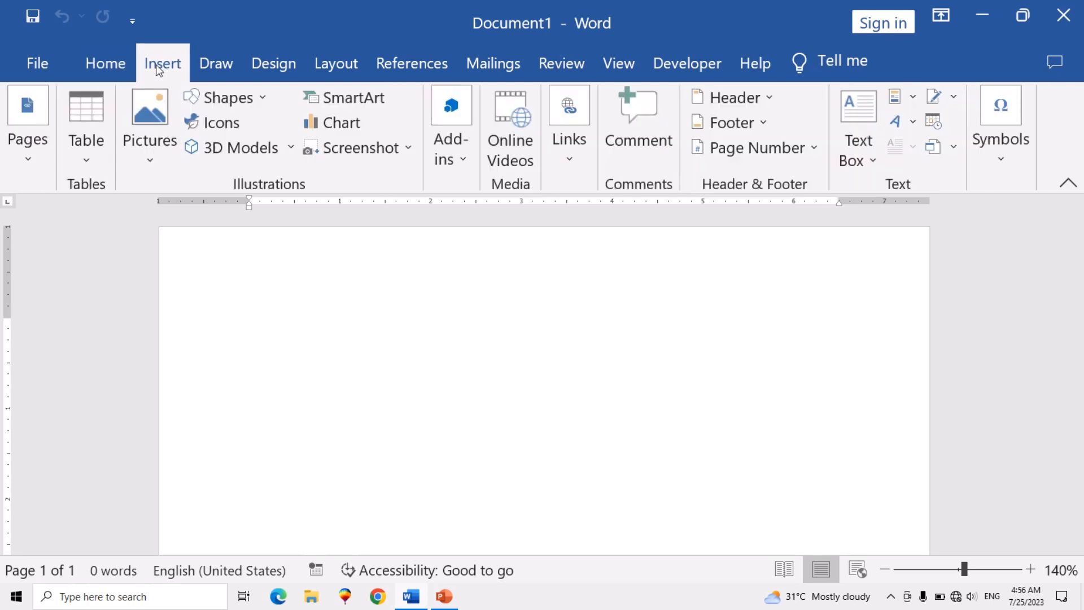
click(88, 163)
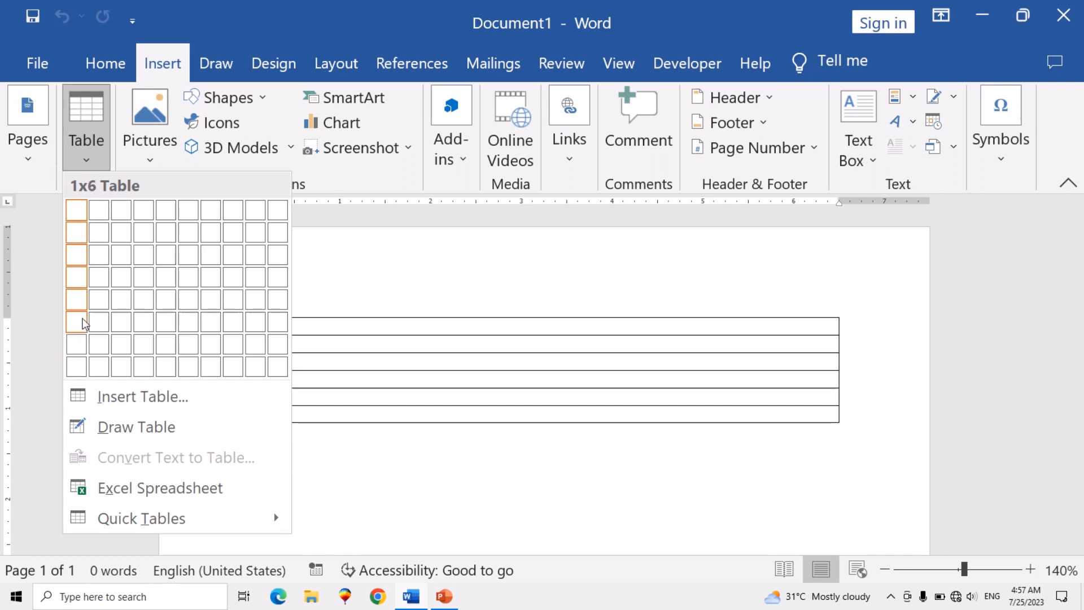
click(120, 260)
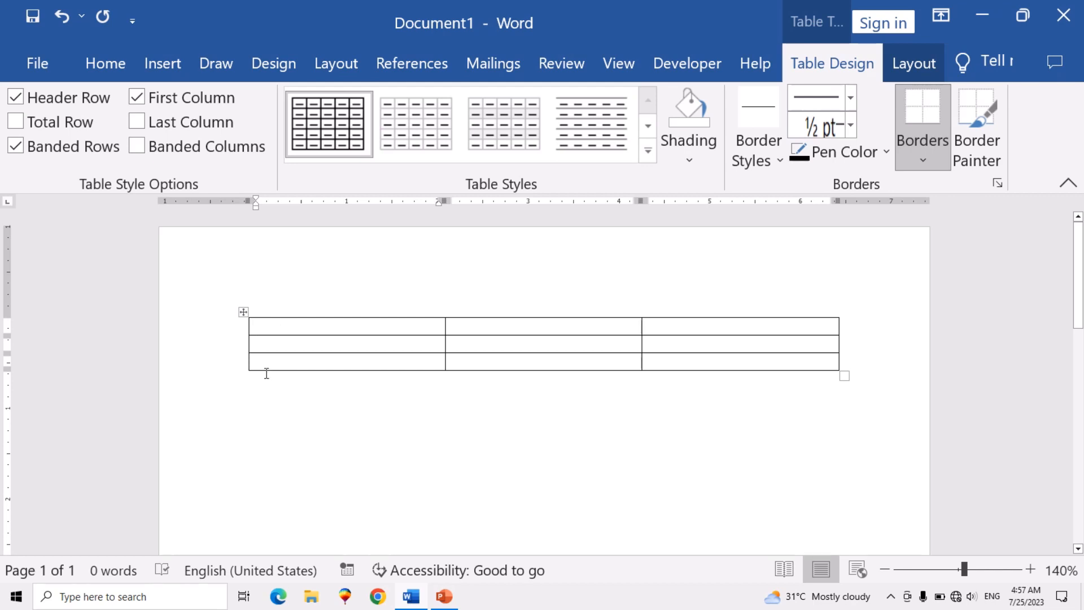
- Start a new paragraph below the first table and insert a table with four columns and five rows there
double_click(262, 393)
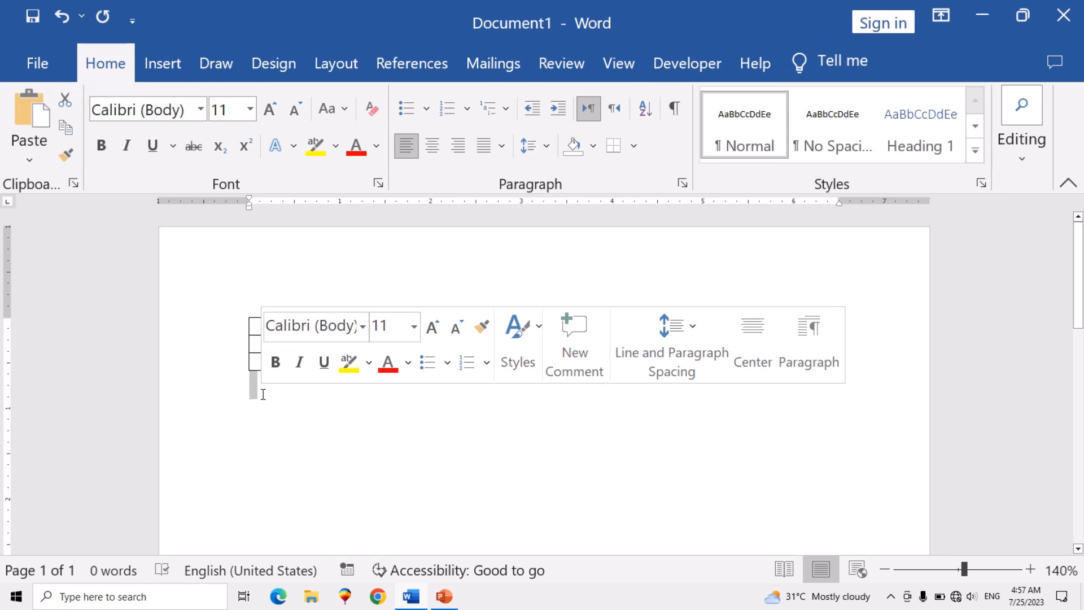
click(264, 395)
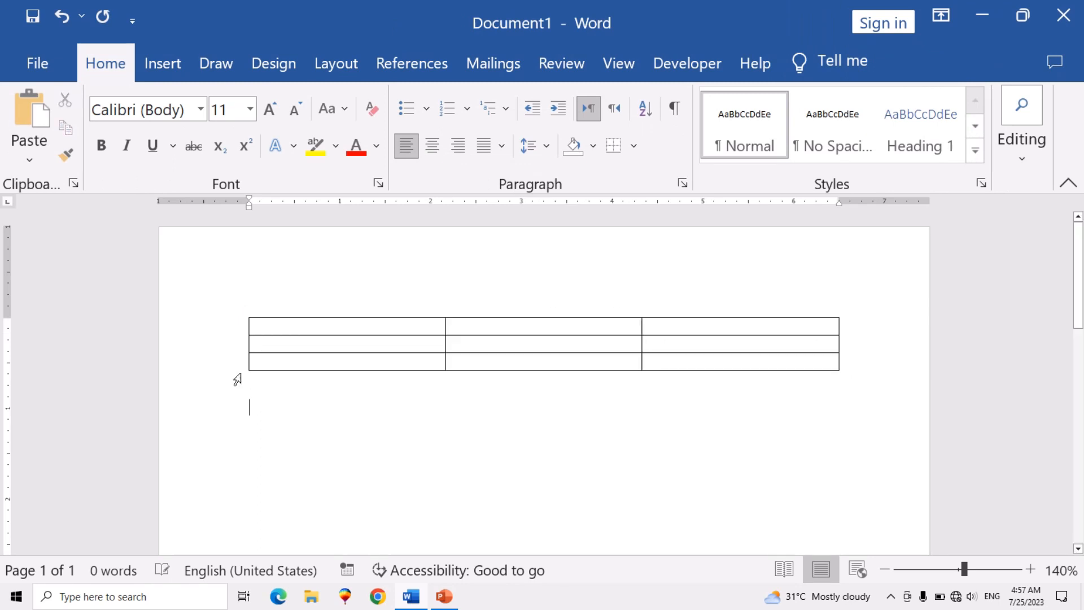
click(158, 64)
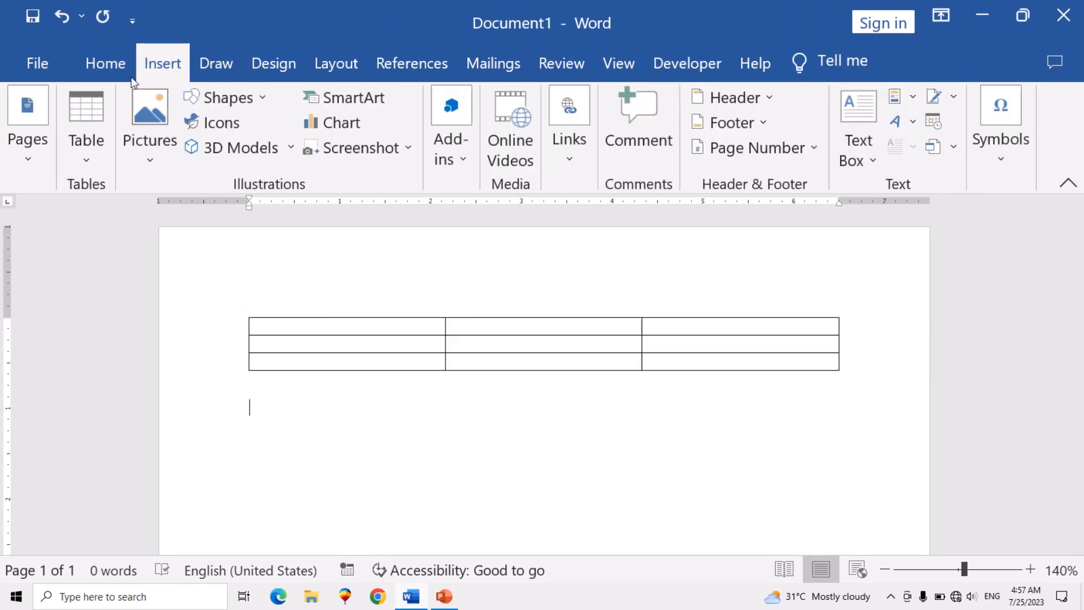
click(87, 161)
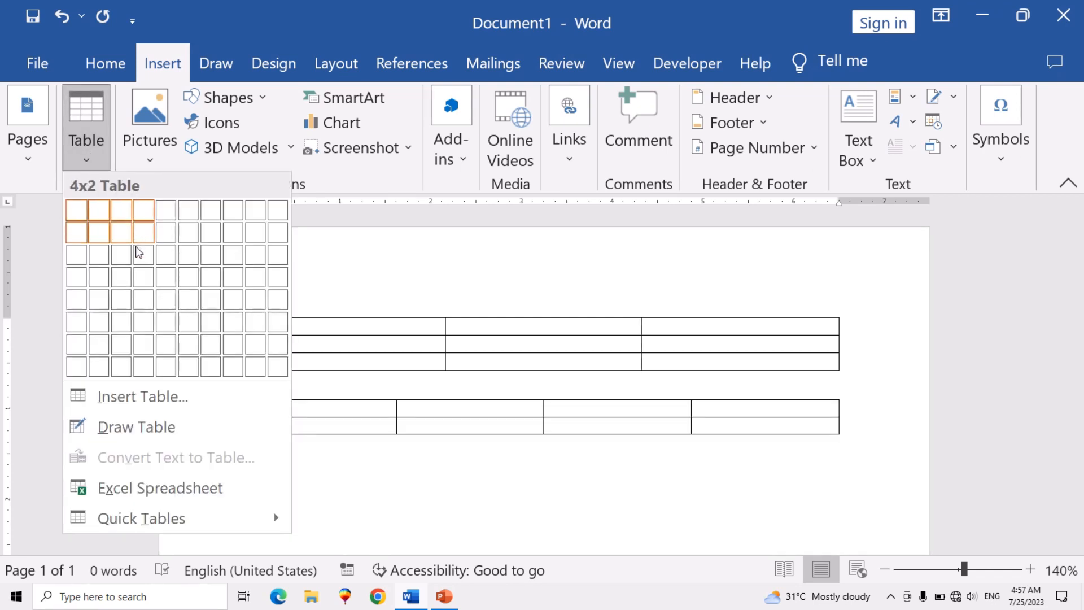
click(150, 302)
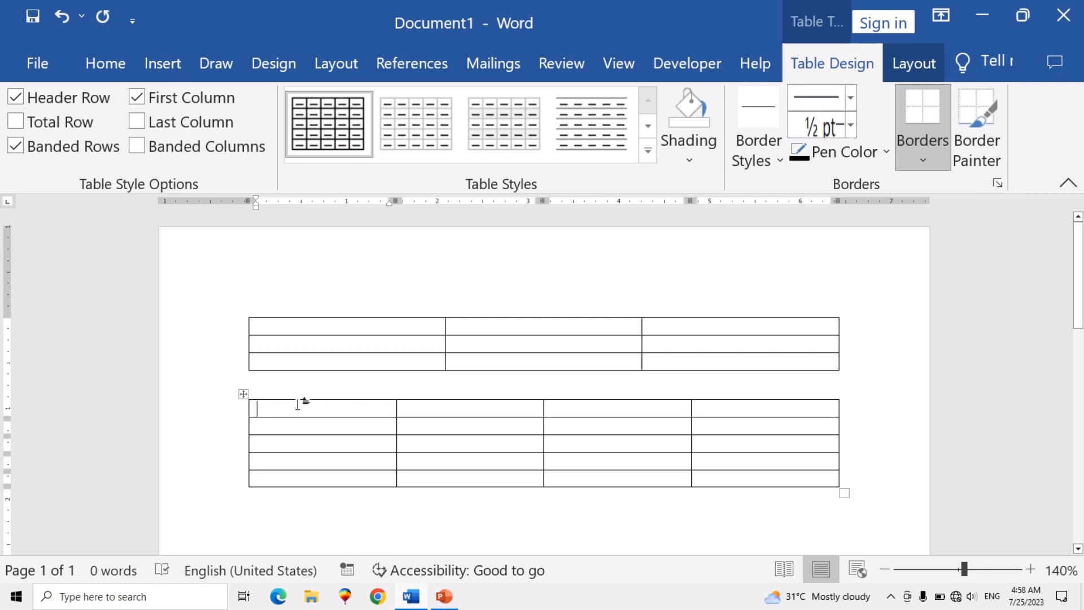
- Enter "PAkistan" and "india" in the first two cells of the second table's first row
text(PAkis)
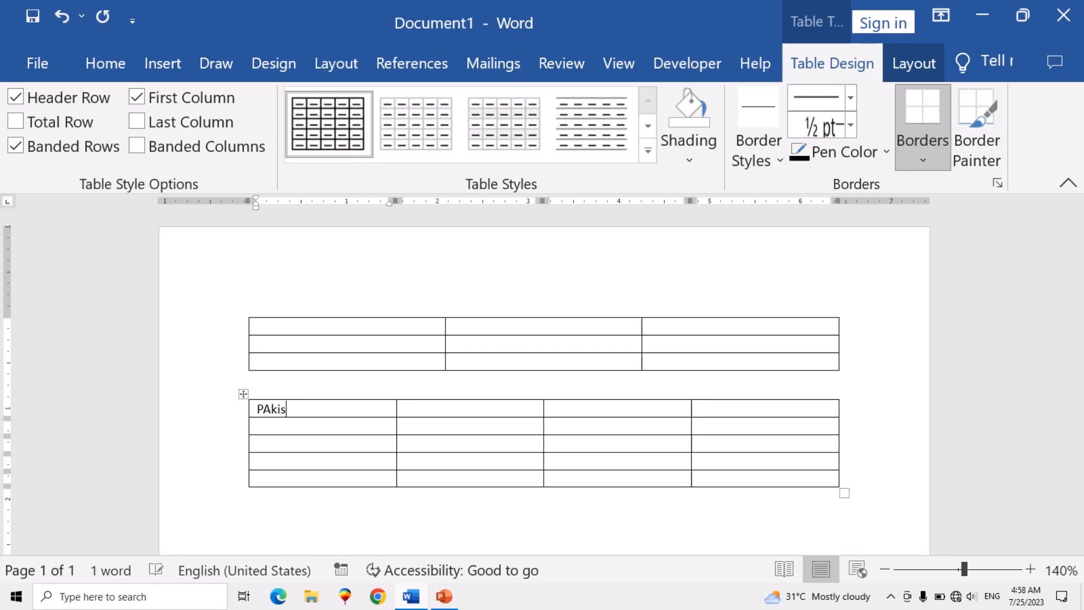
text(tab)
text(n)
click(435, 406)
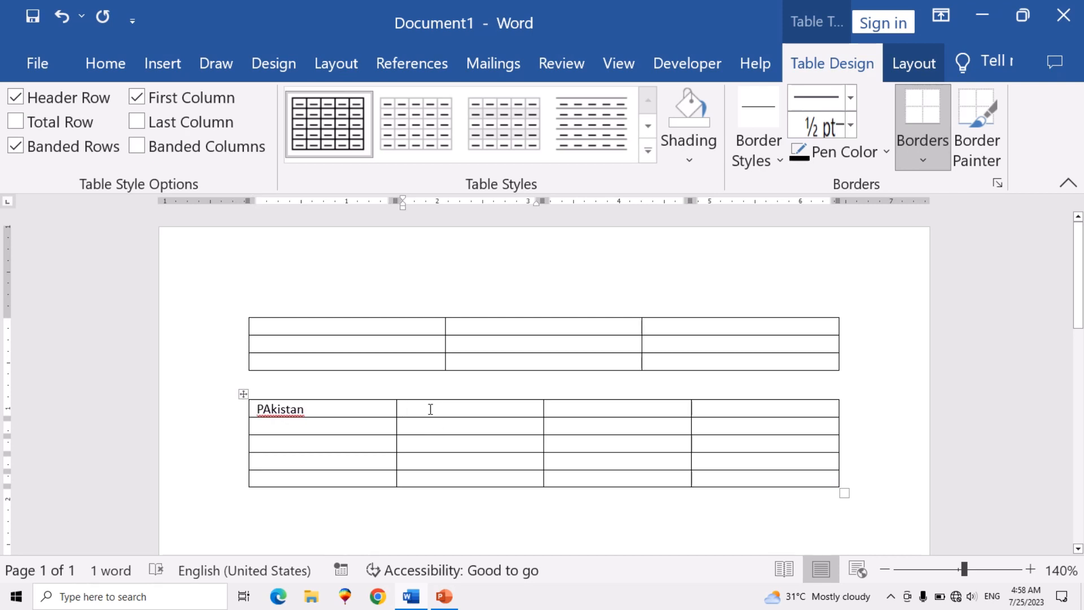
text(india)
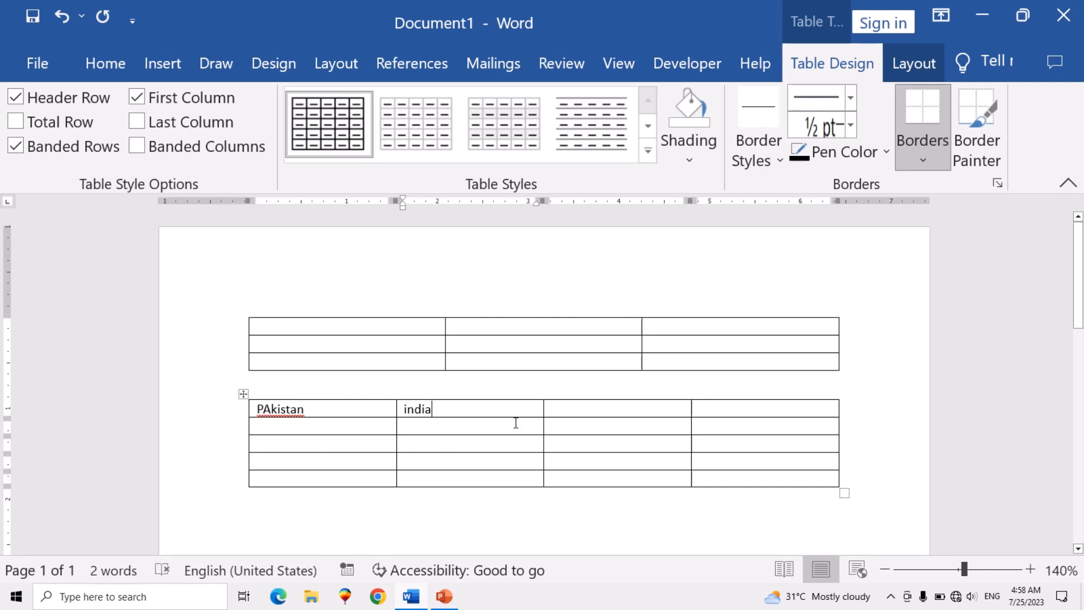
- In the second table's third row, enter "asia" in the second column and a person's first name in the fourth
click(473, 442)
text(as)
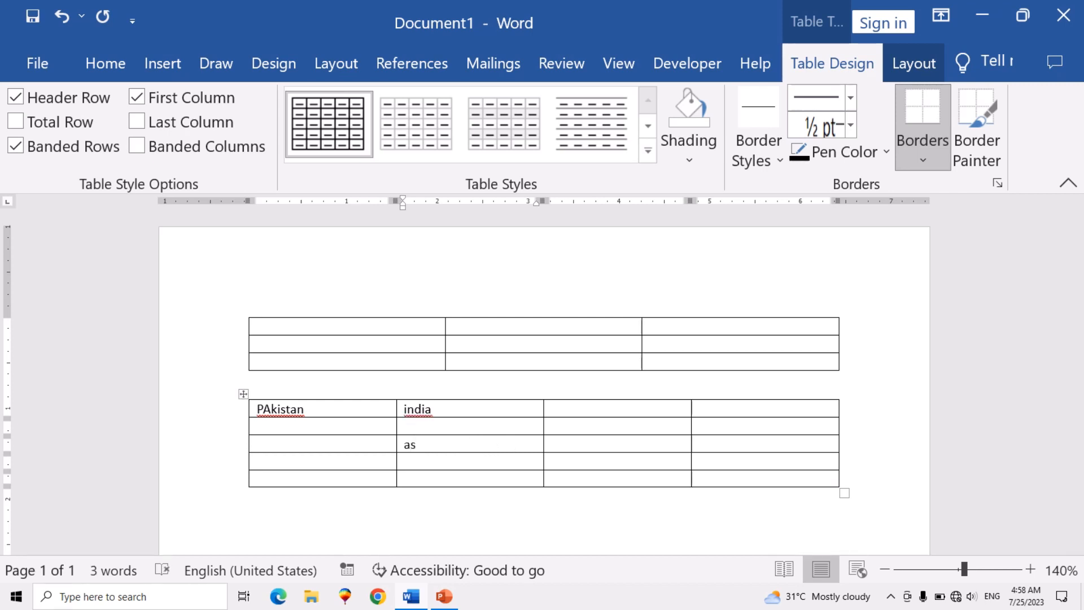
text(ia)
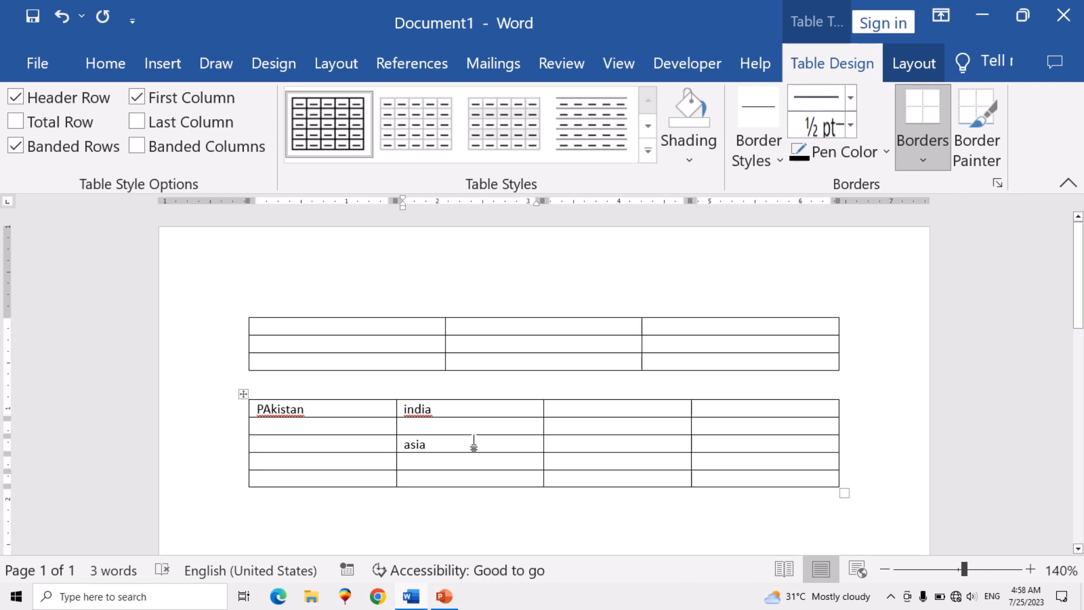
scroll(497, 440, down, 1)
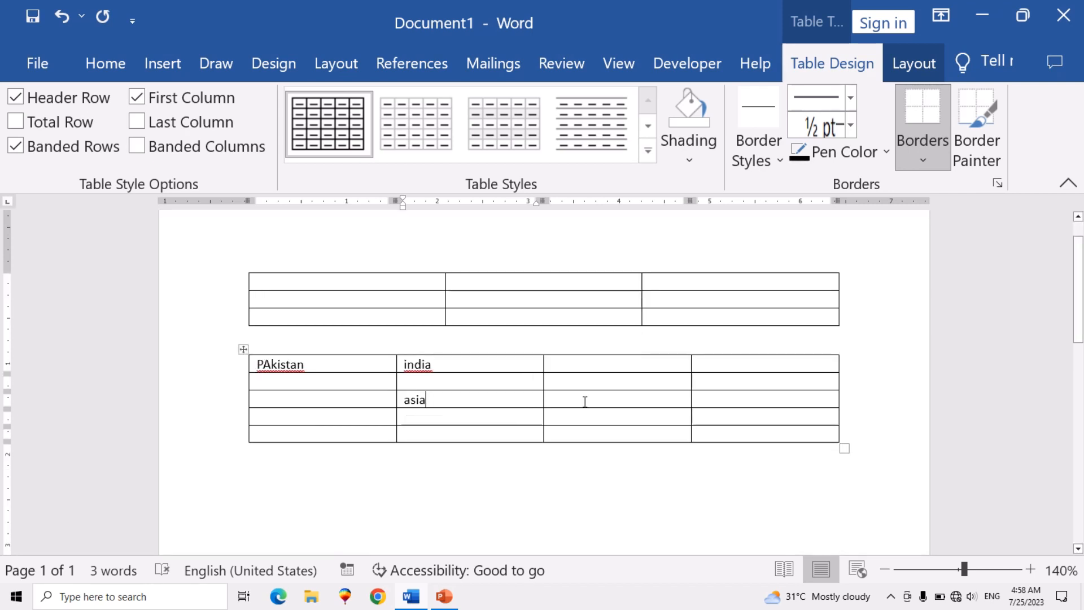
click(711, 399)
text(asad)
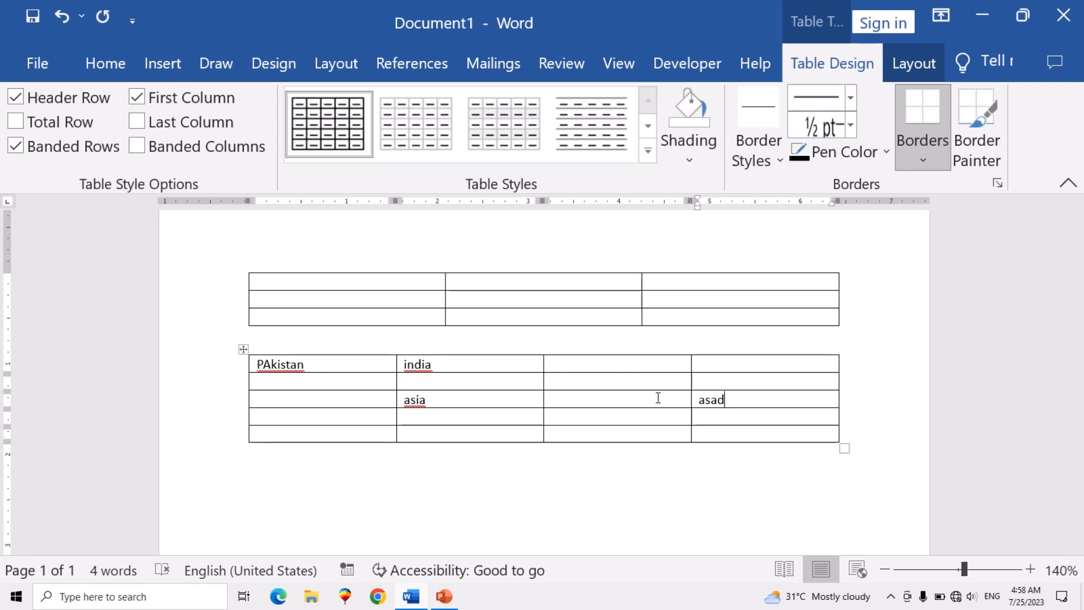
key(Left)
key(Up)
key(Up)
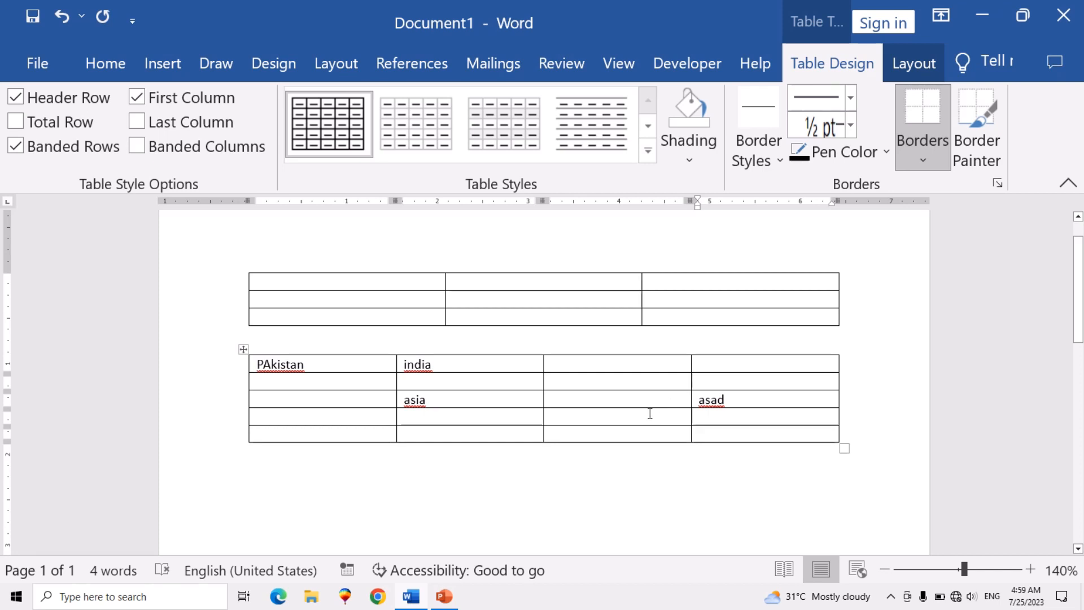
- Insert a nested table with three columns and two rows in the first cell of the second table's fourth row
scroll(650, 413, down, 1)
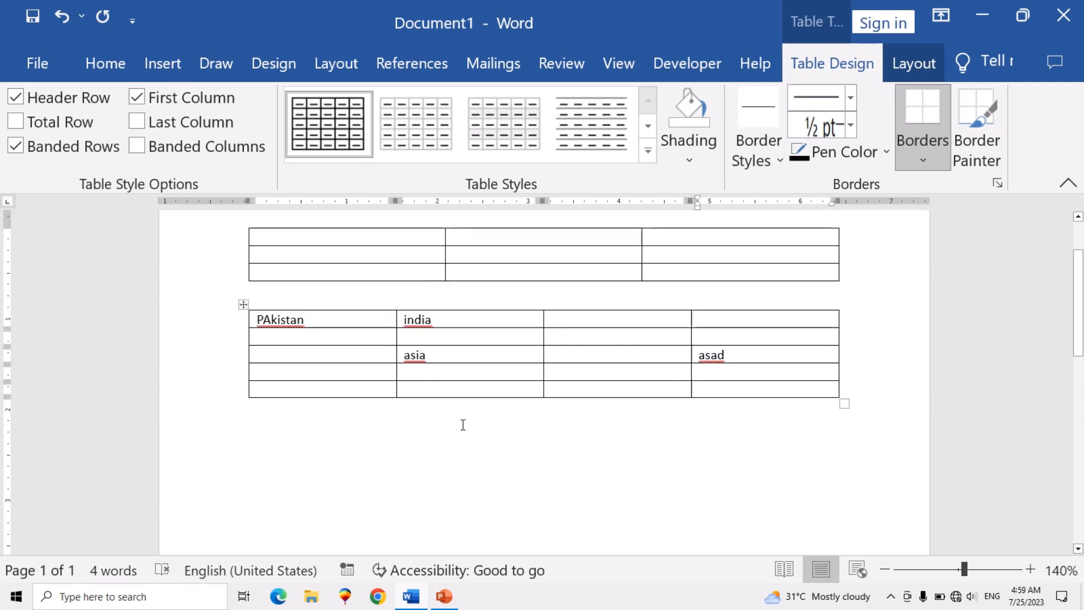
click(319, 373)
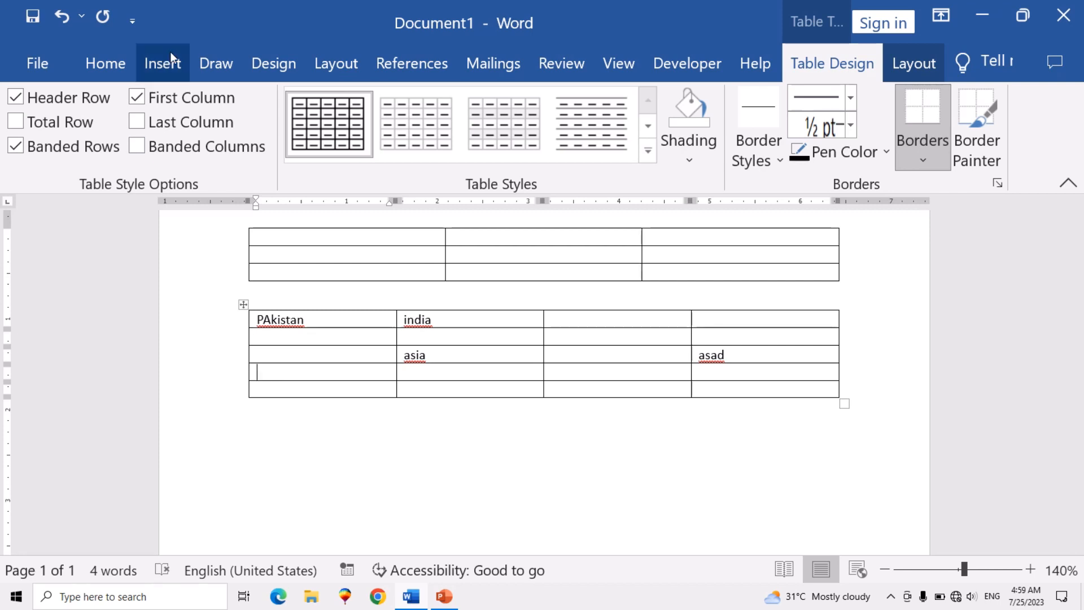
click(167, 69)
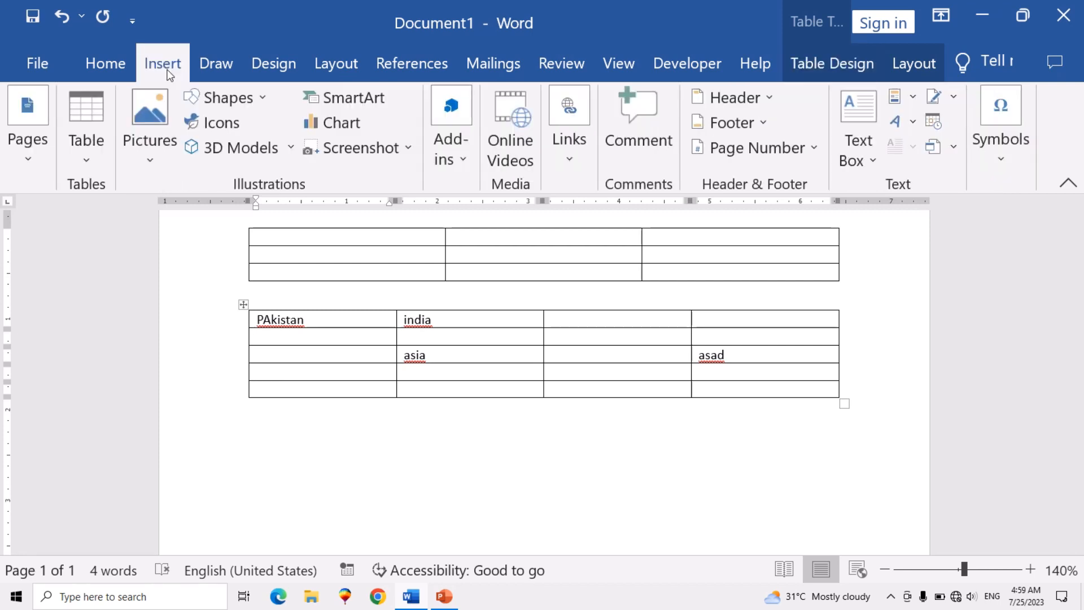
click(93, 155)
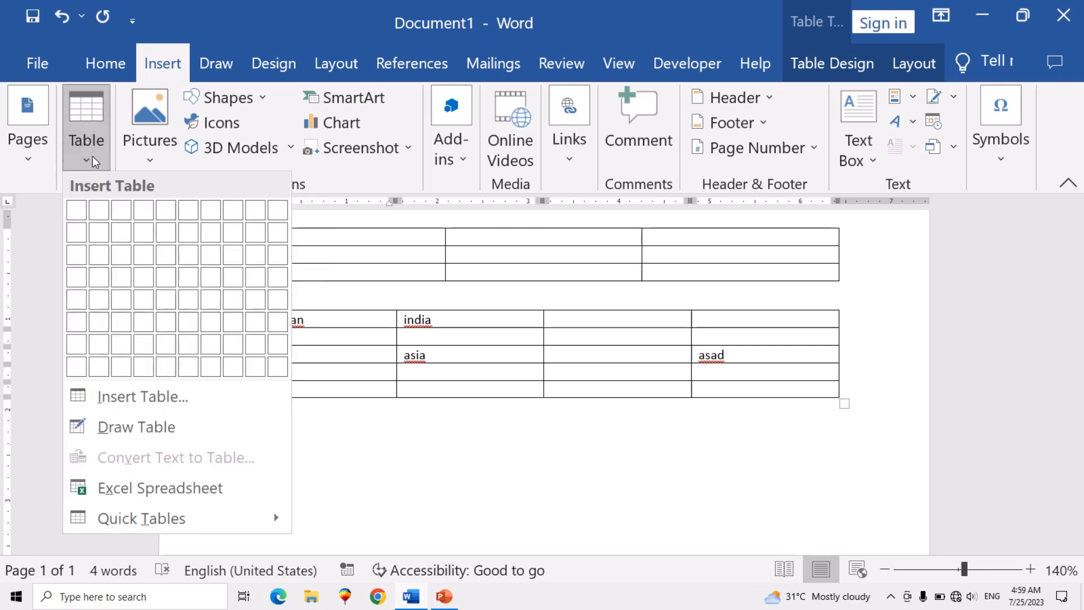
click(121, 246)
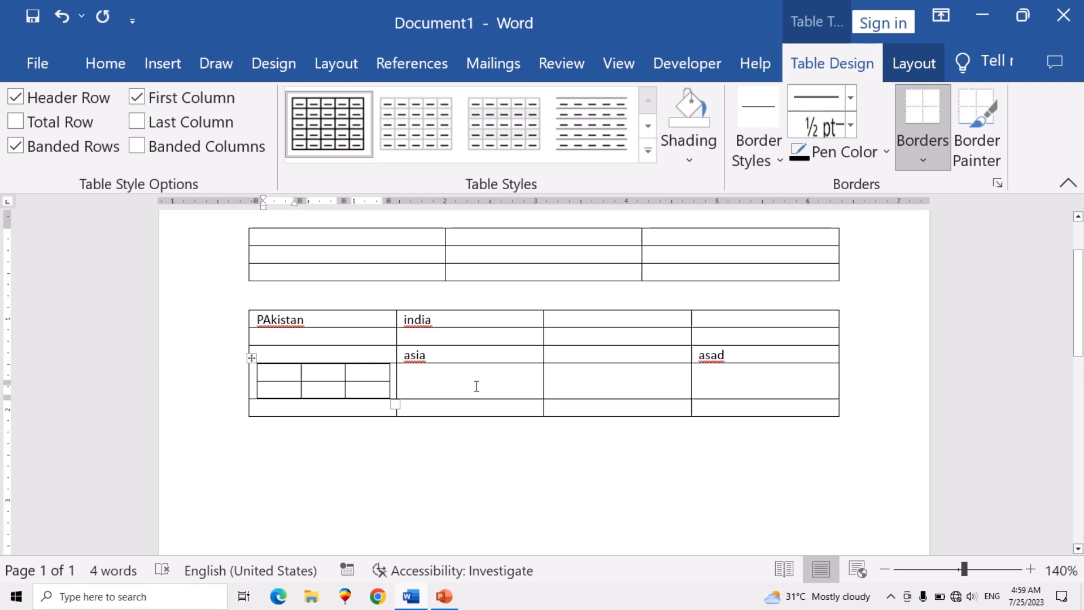
- Insert a nested table with five columns and four rows in the last cell of the second table's bottom row
click(711, 406)
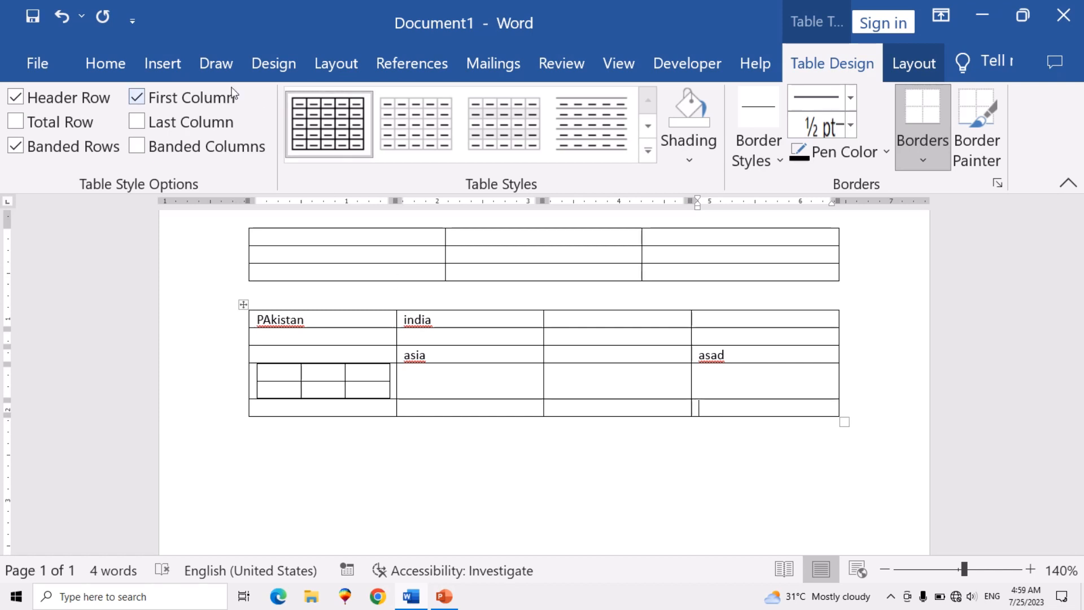
click(163, 65)
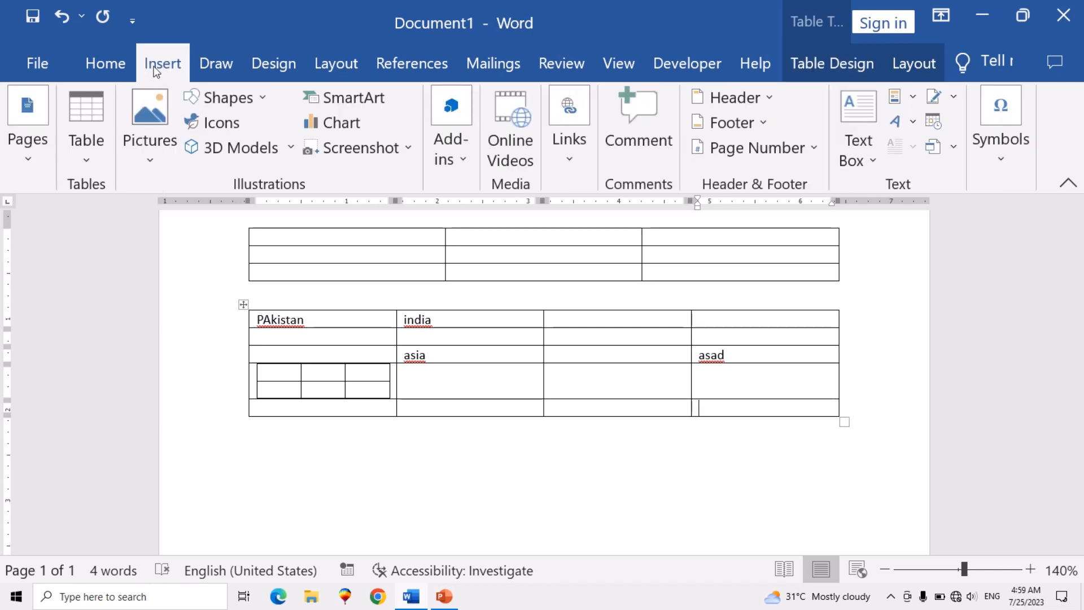
click(90, 149)
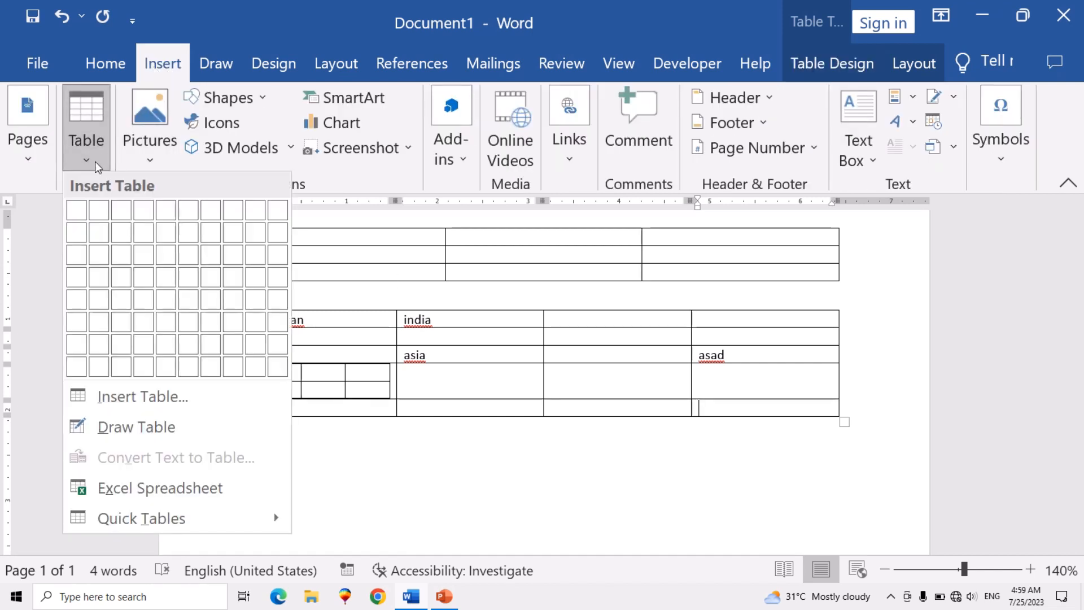
click(163, 282)
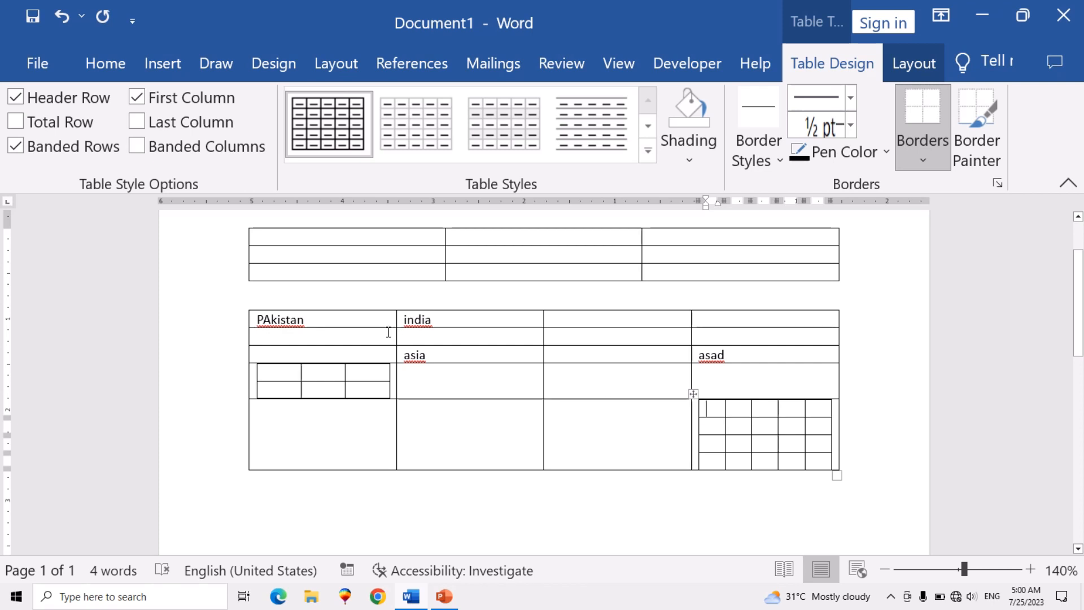
- Select the entire second table, including its nested tables, and cut it from the document
click(253, 322)
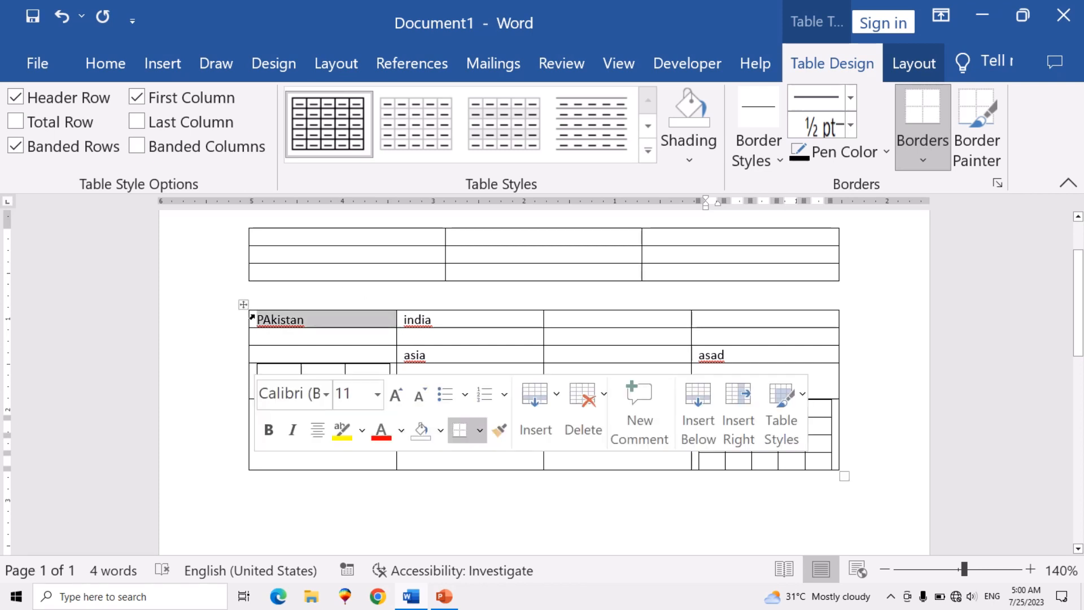
click(243, 305)
right_click(318, 342)
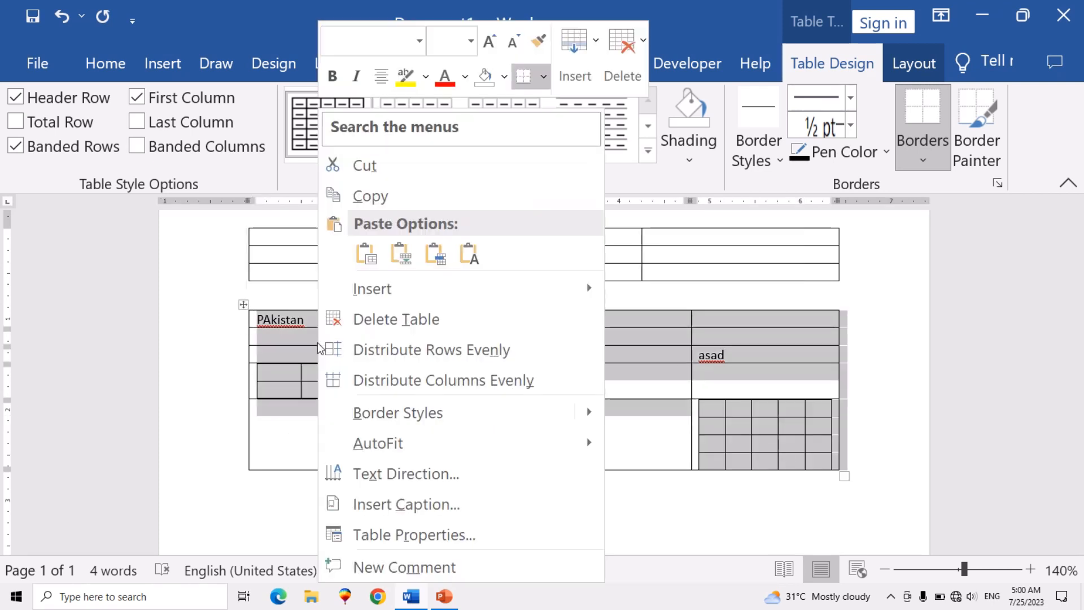
click(372, 168)
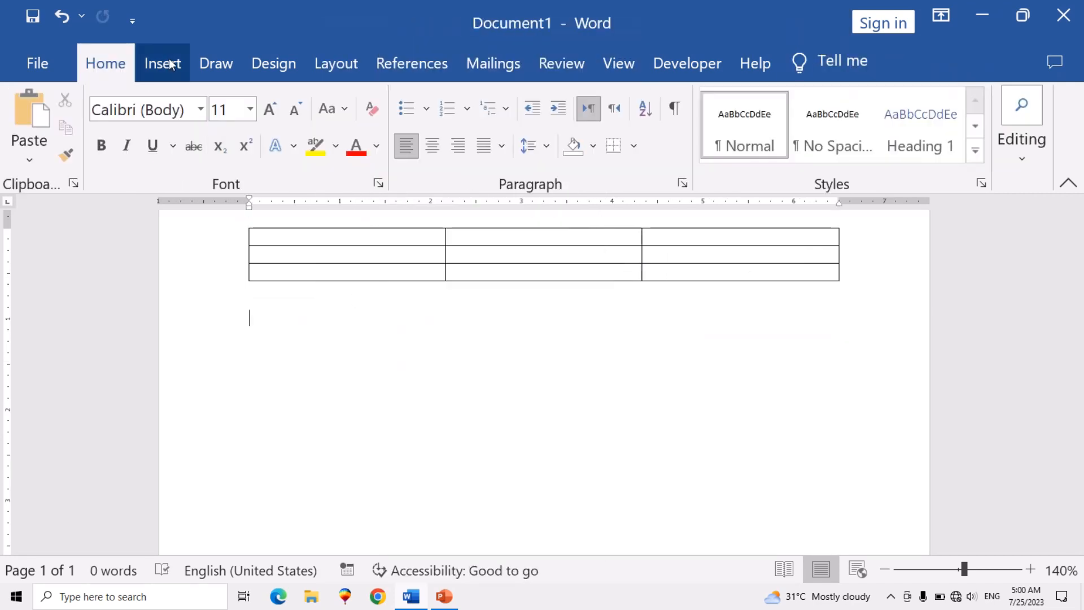
- Insert a table with ten columns and eight rows below the three-column table
click(168, 67)
click(96, 158)
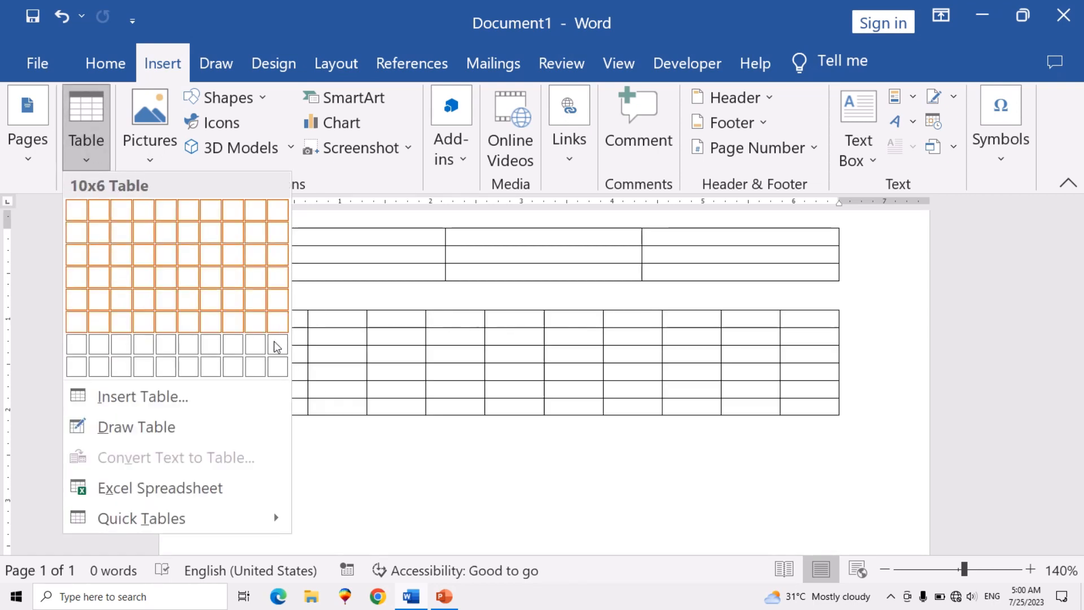
click(281, 372)
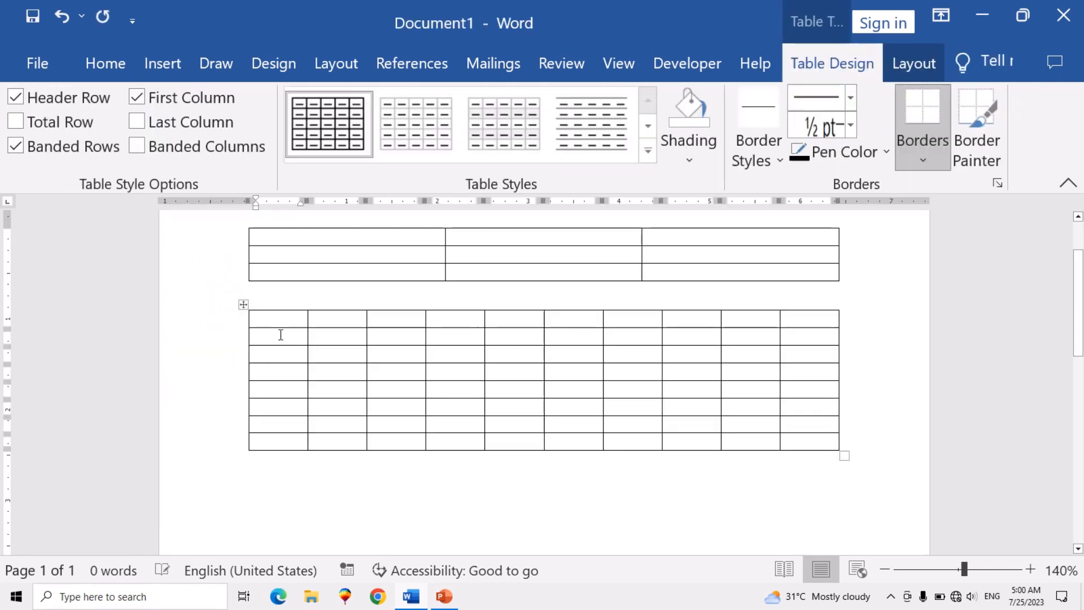
- Go through the cells of the ten-column table, checking its rows one by one along the last column
click(281, 334)
click(369, 353)
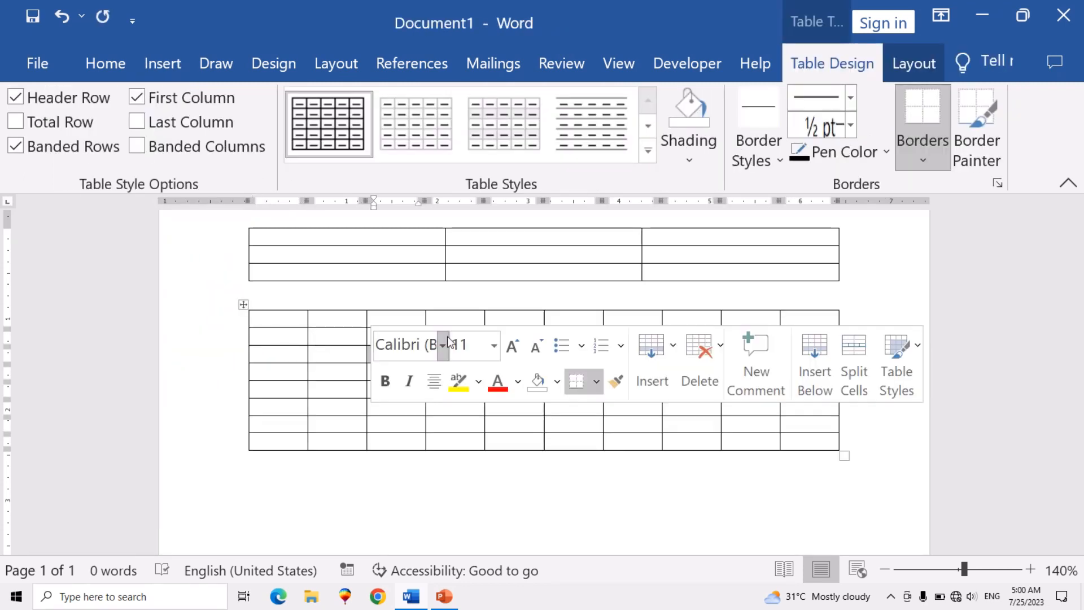
click(642, 336)
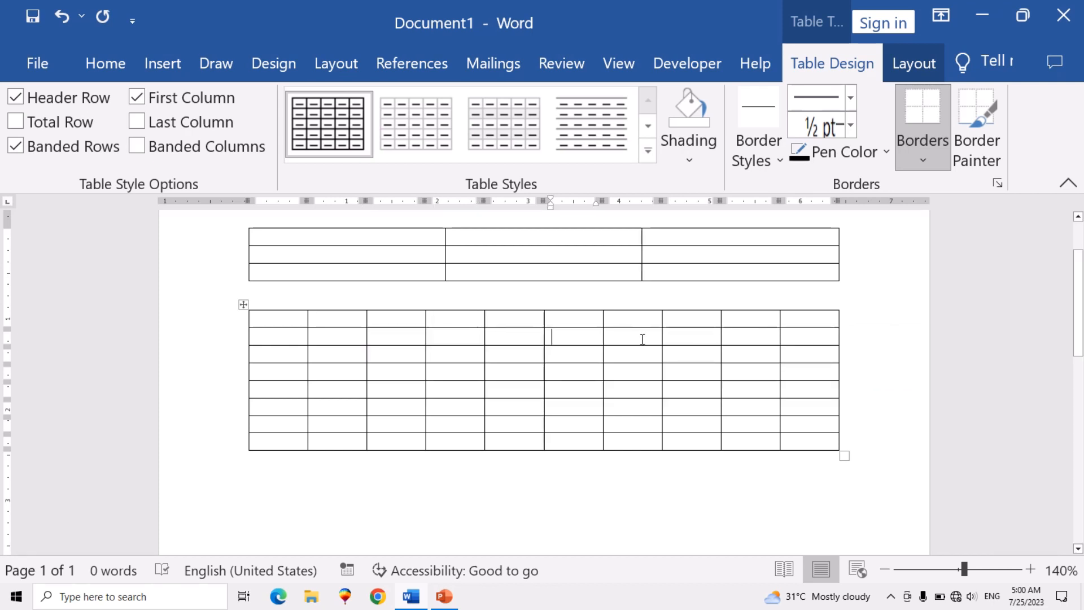
click(804, 338)
click(806, 316)
click(807, 334)
click(811, 355)
click(811, 374)
click(811, 392)
click(811, 426)
click(813, 445)
- Insert a table with three columns and seven rows on a new line below the ten-column table
scroll(447, 368, down, 3)
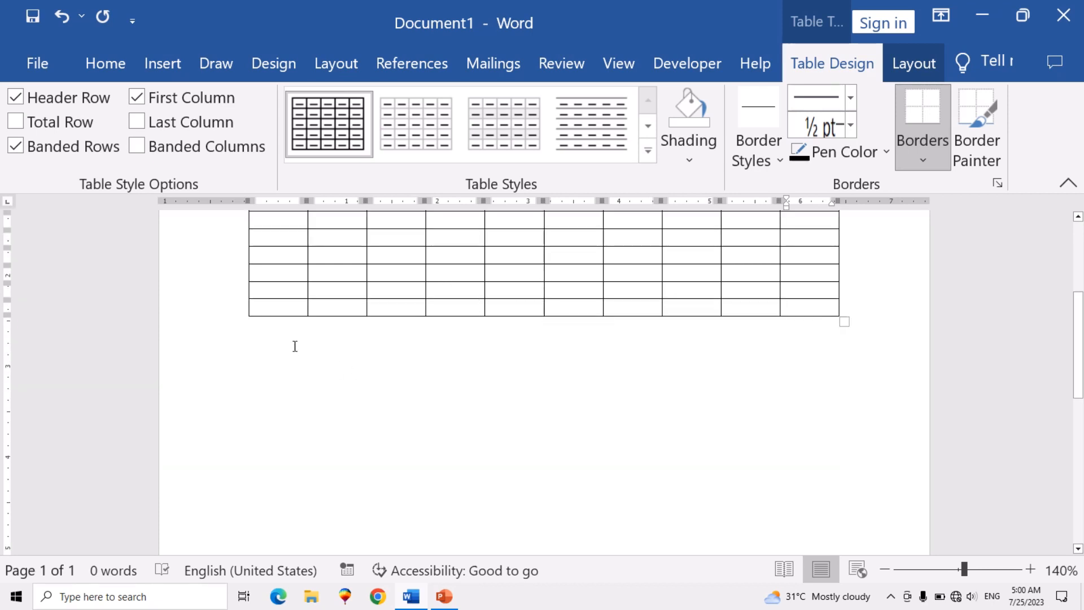
click(259, 359)
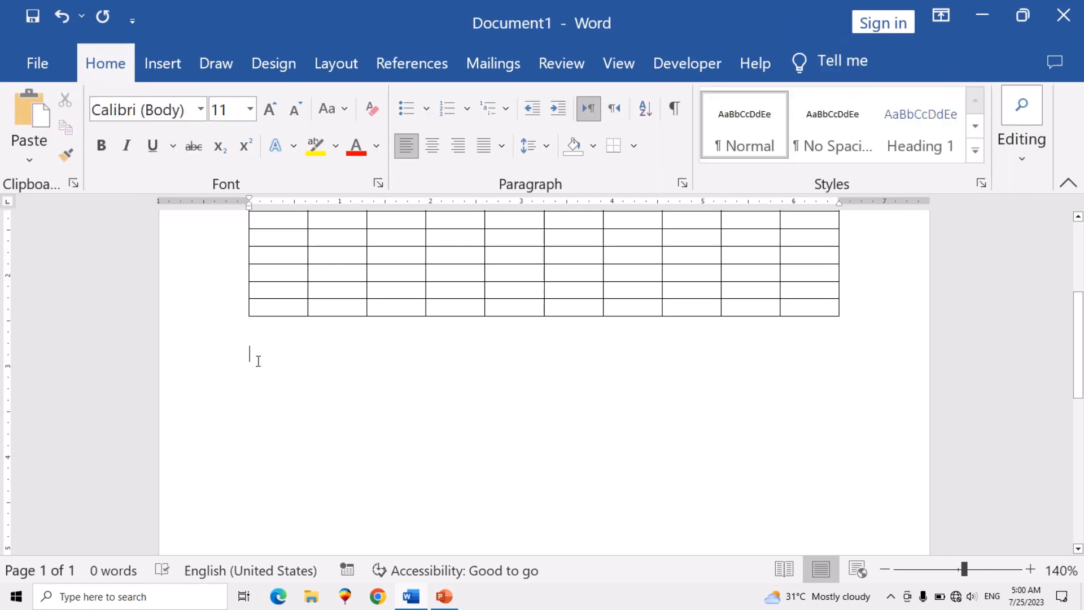
key(Return)
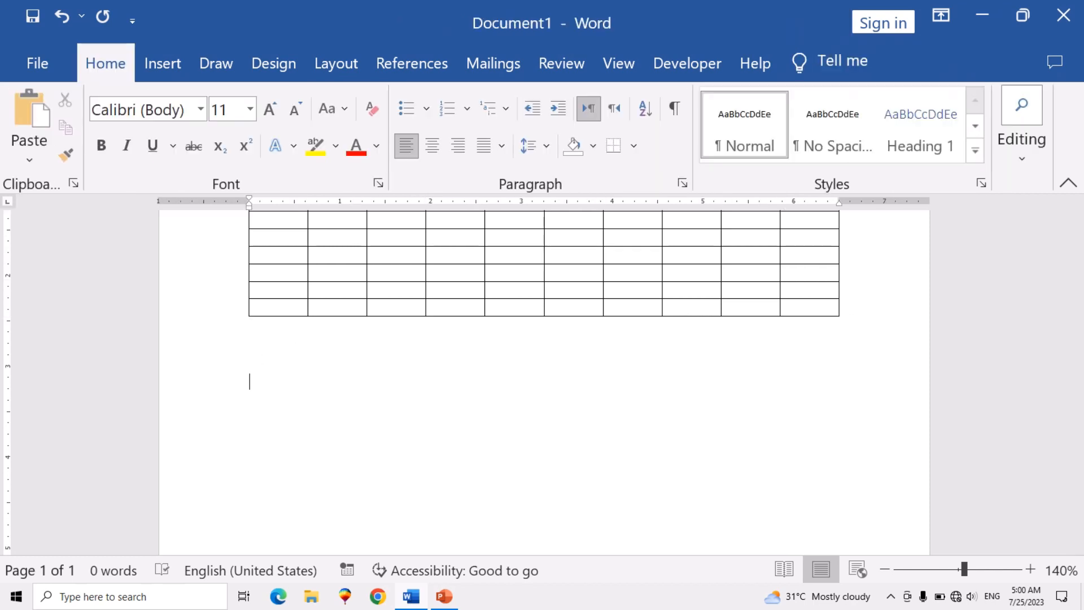
click(175, 66)
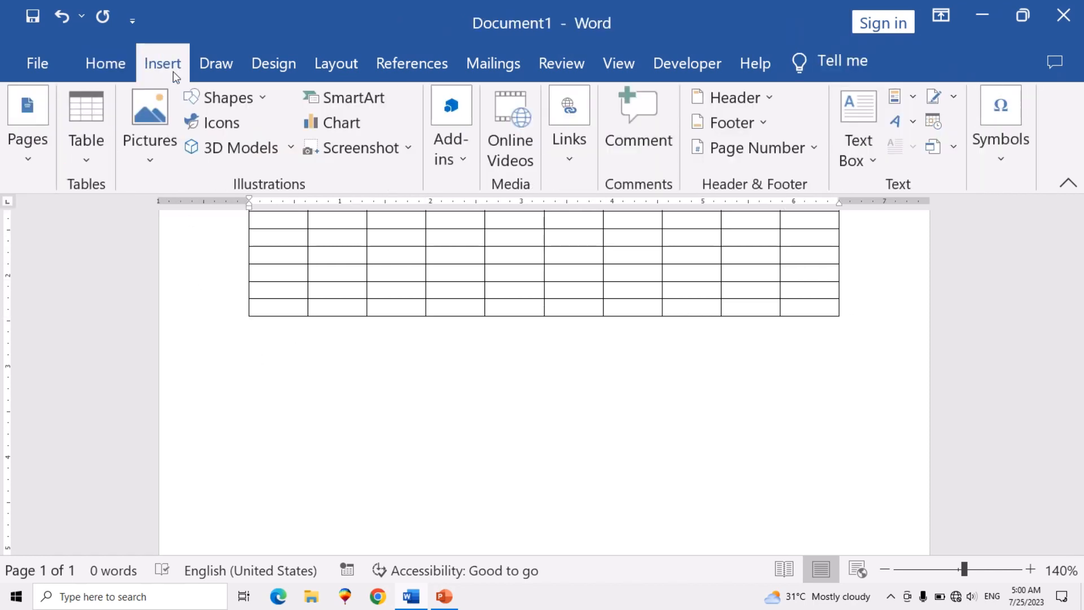
click(88, 159)
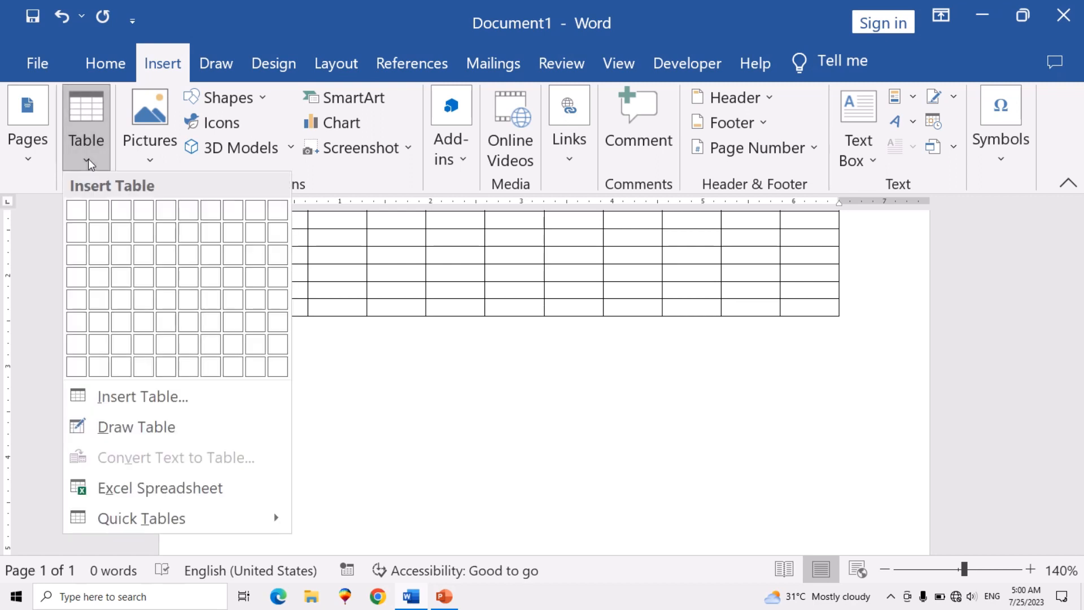
click(187, 403)
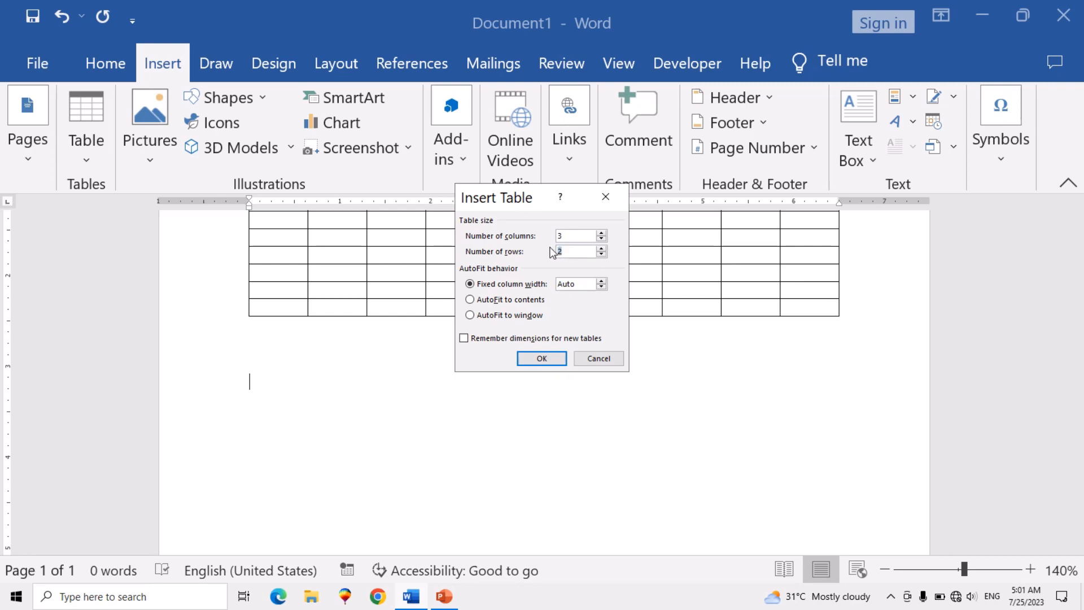
click(542, 358)
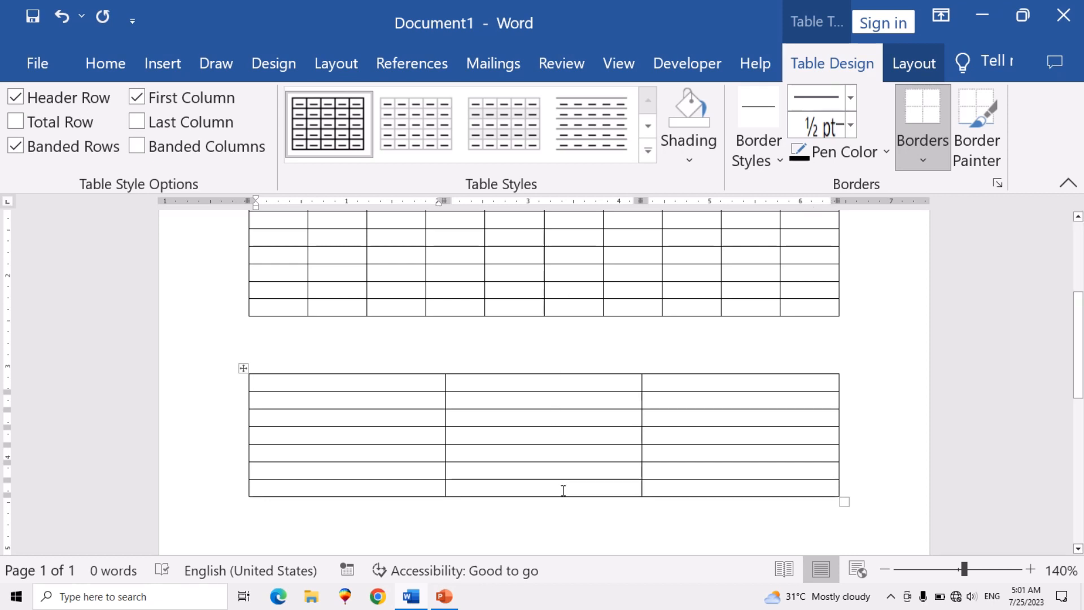
- Narrow the seven-row table's first column to about 0.6 inch and its second column to about 1.6 inches
scroll(552, 481, down, 3)
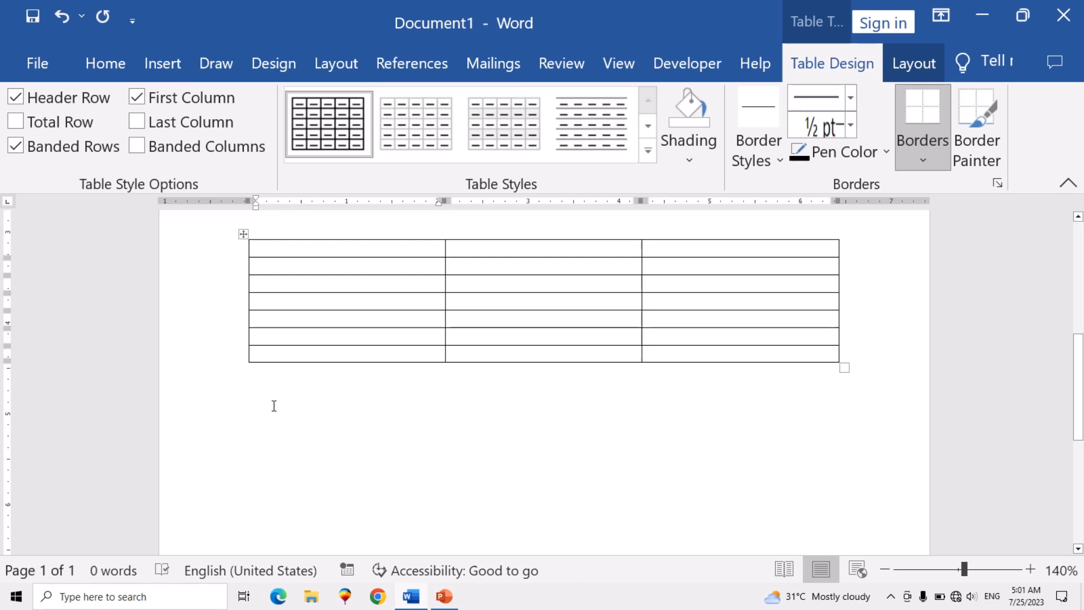
mouse_move(442, 244)
click(445, 248)
drag(428, 256, 431, 255)
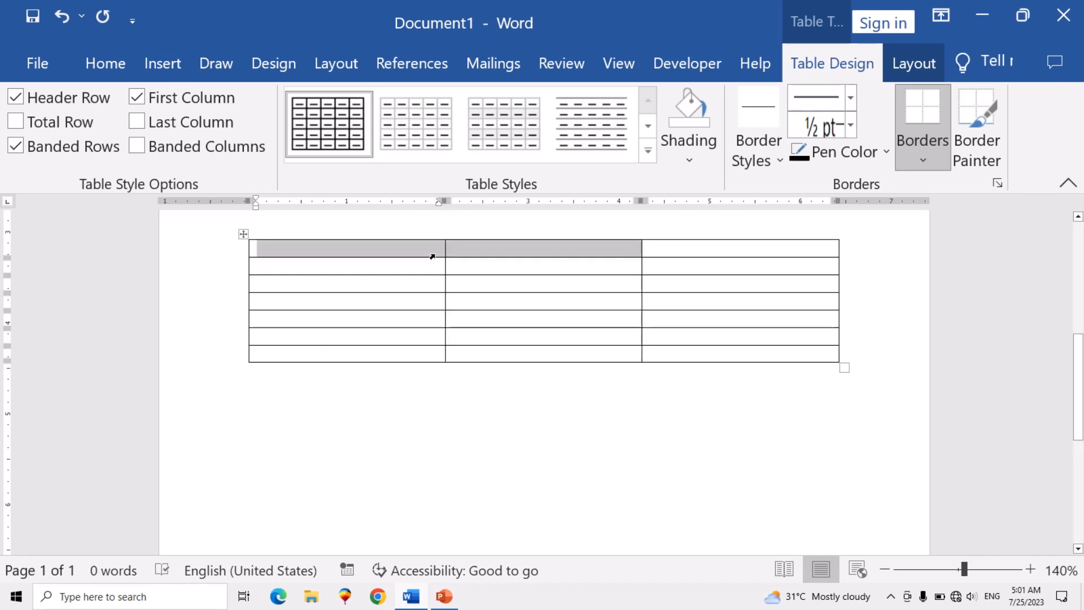
click(455, 281)
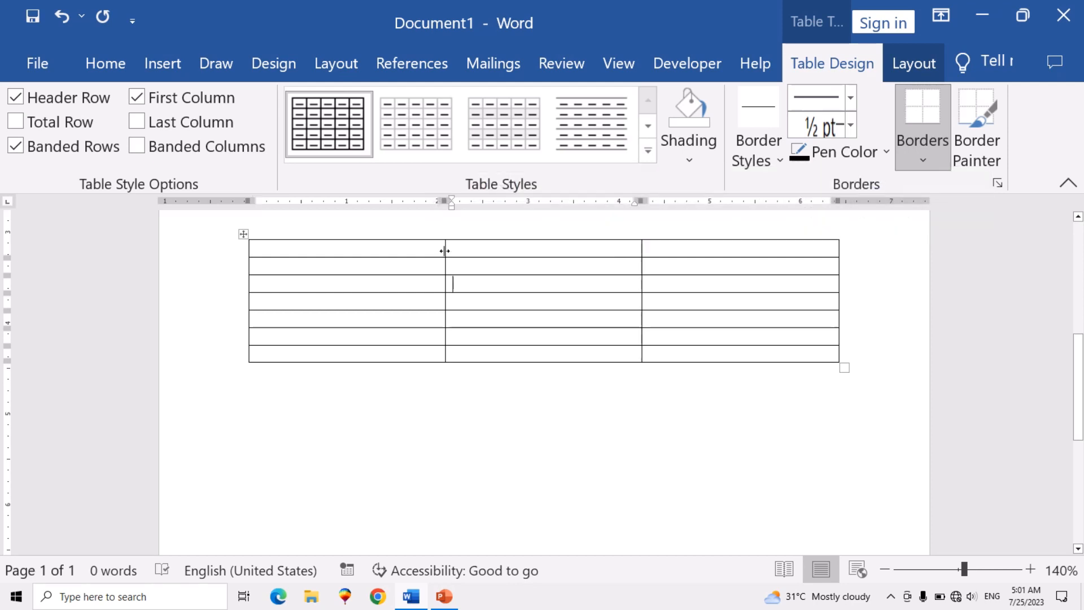
drag(445, 255, 300, 266)
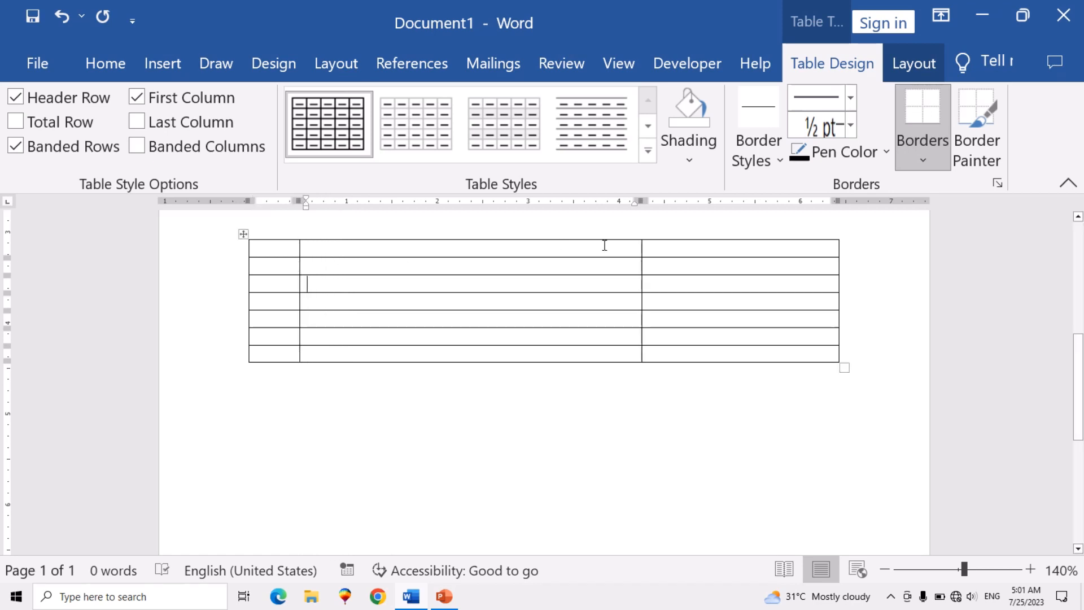
drag(642, 252, 443, 274)
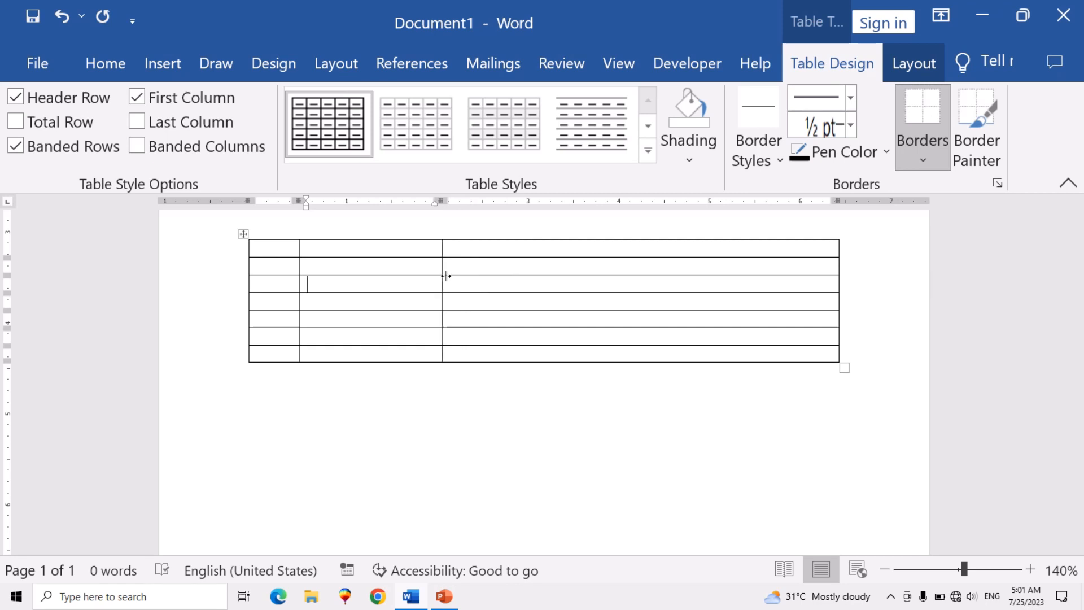
- Select the whole seven-row table and clear the selection, and do the same with its second column
click(245, 233)
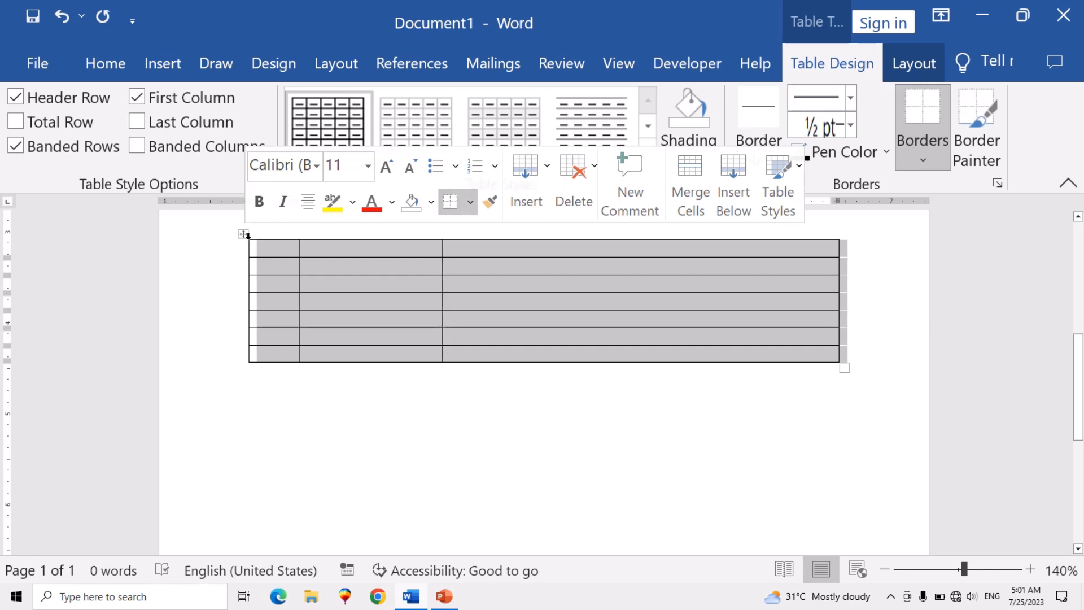
click(345, 285)
drag(345, 248, 370, 356)
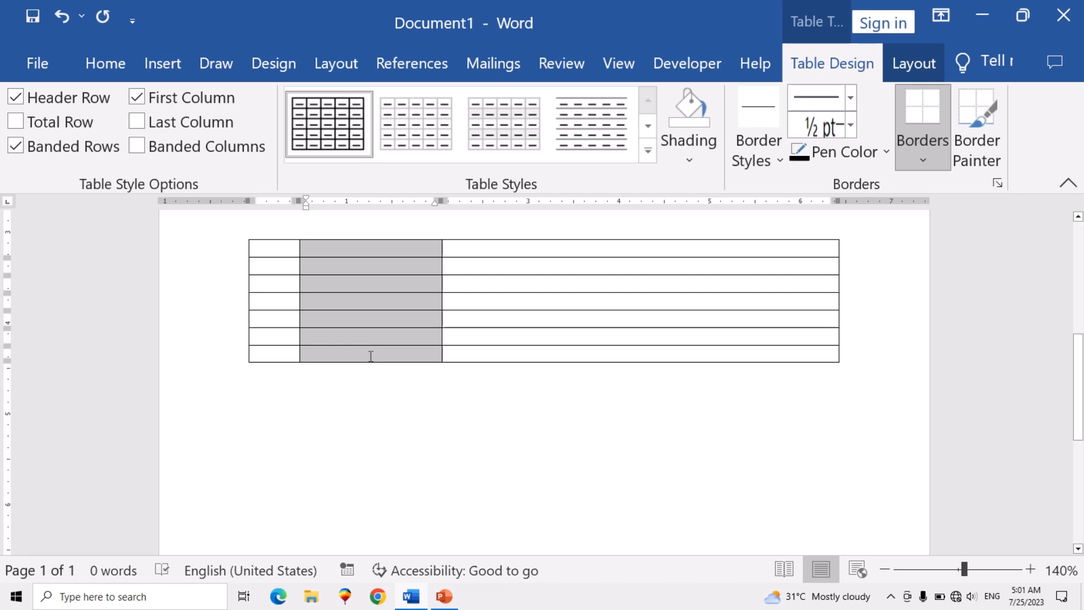
click(438, 369)
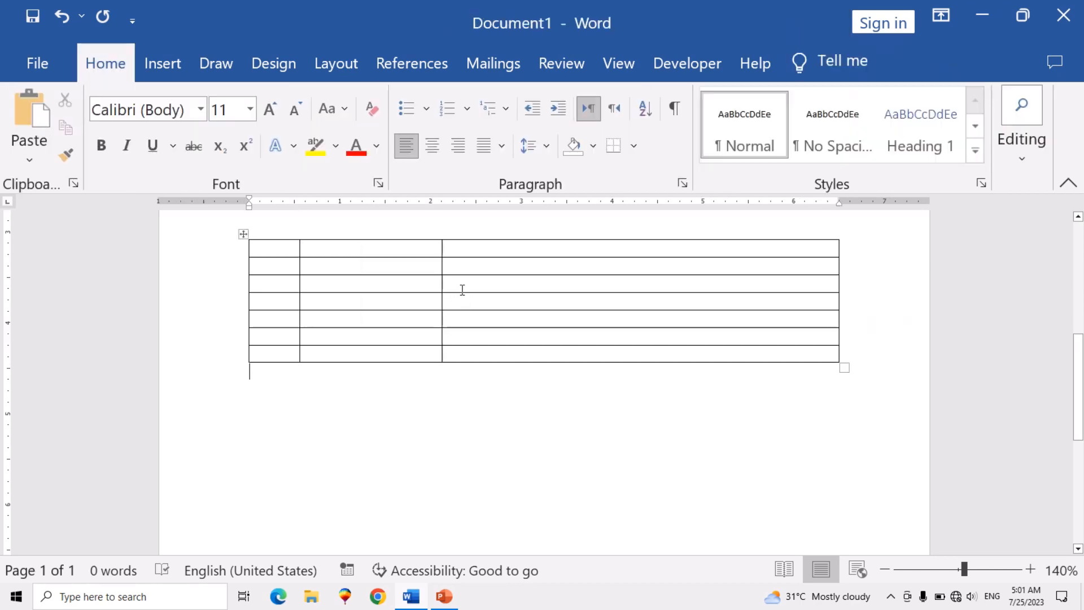
- Insert a nested table with two columns and two rows in the third column's first-row cell of the seven-row table
click(461, 281)
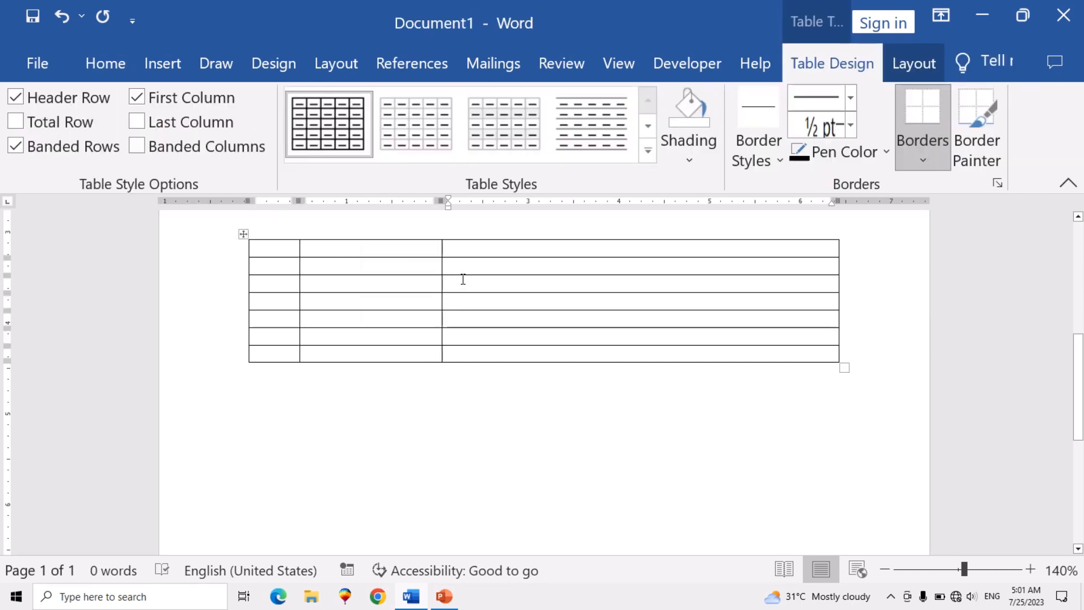
click(474, 245)
click(169, 67)
click(89, 157)
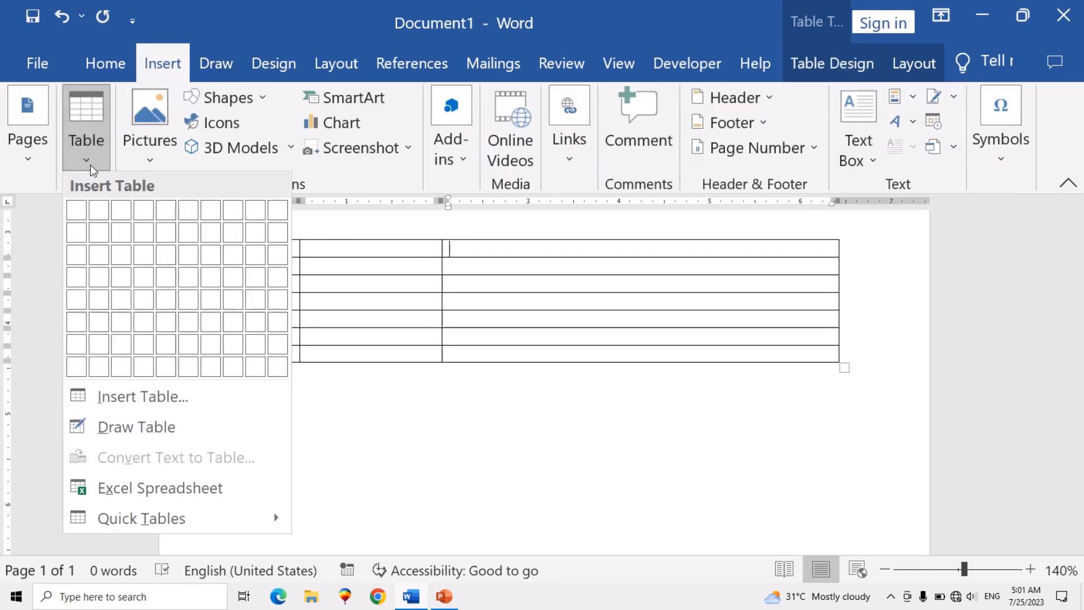
click(151, 396)
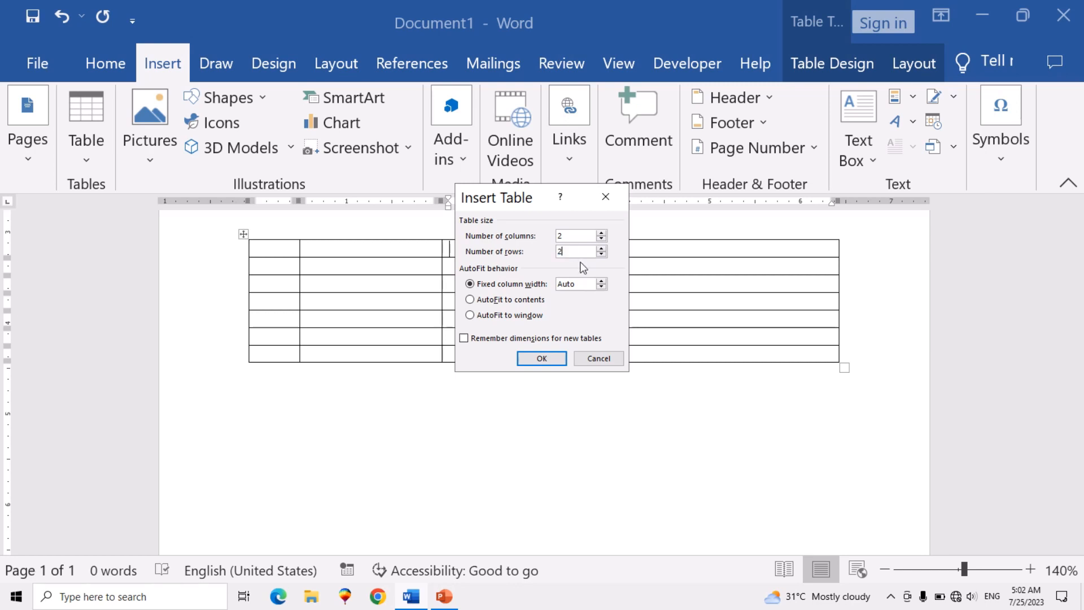
click(542, 358)
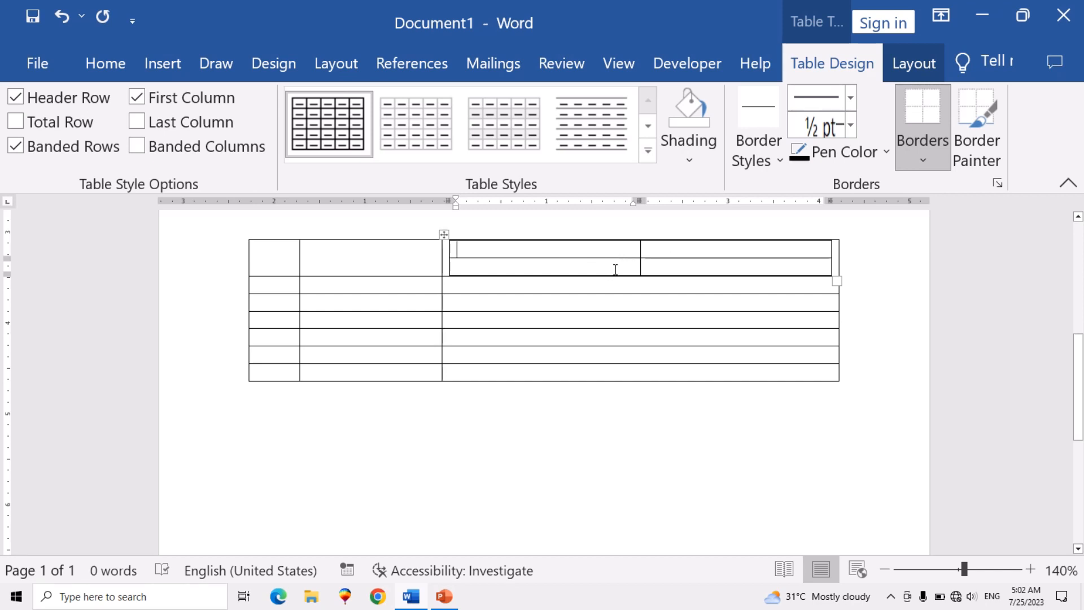
- Insert a table with five columns and two rows below the seven-row table, using AutoFit to contents
scroll(566, 315, down, 3)
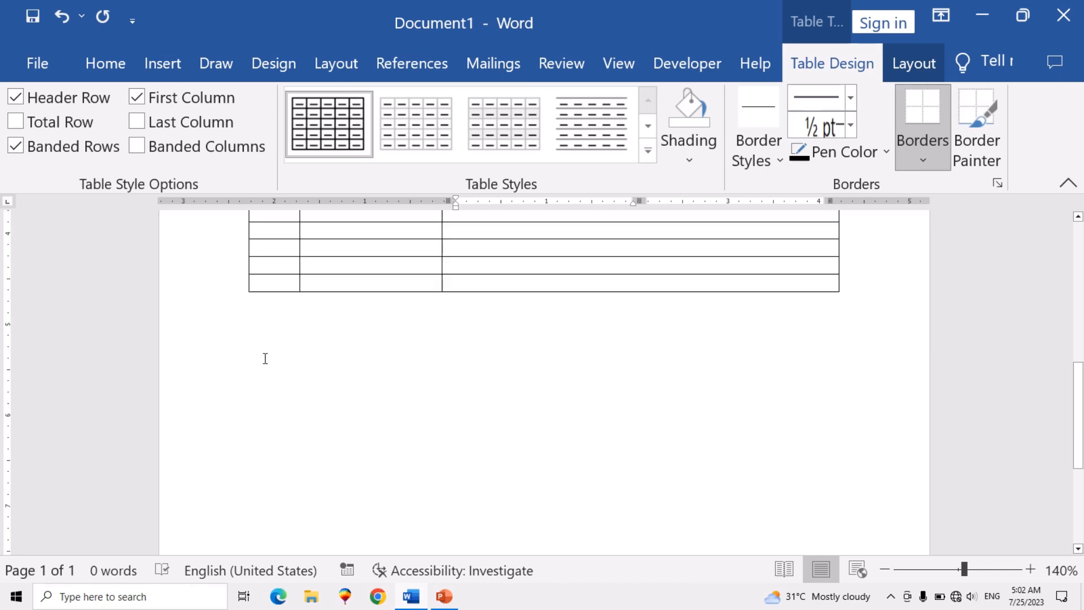
click(257, 338)
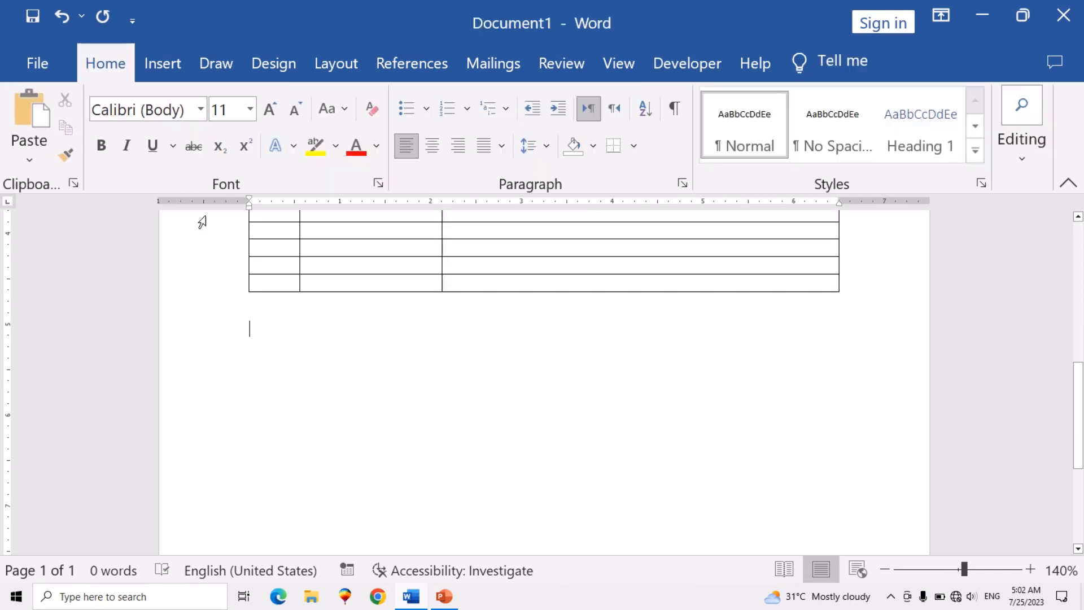
click(151, 59)
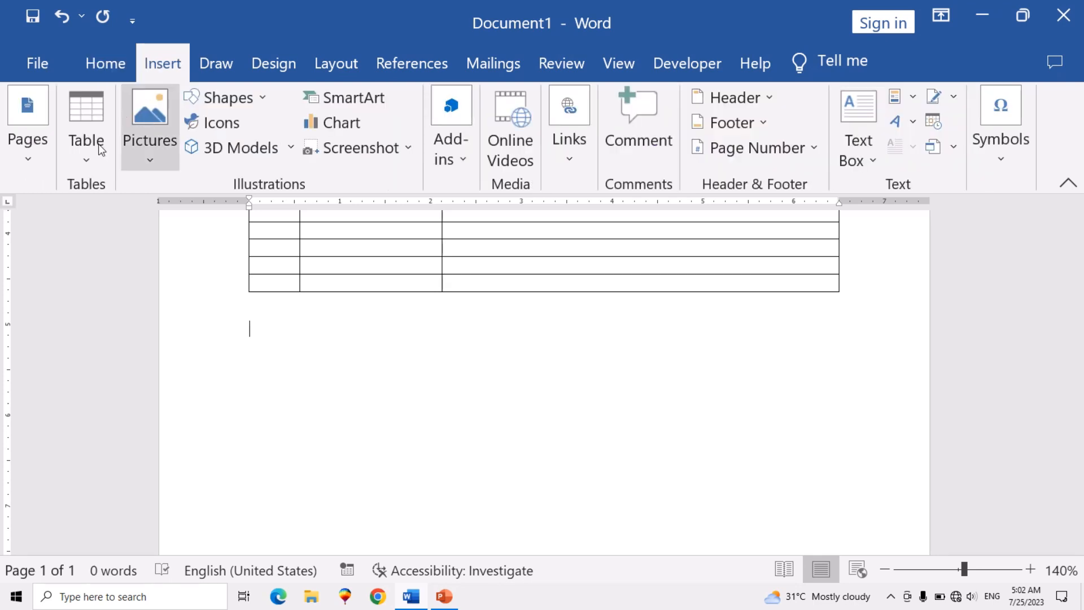
click(94, 159)
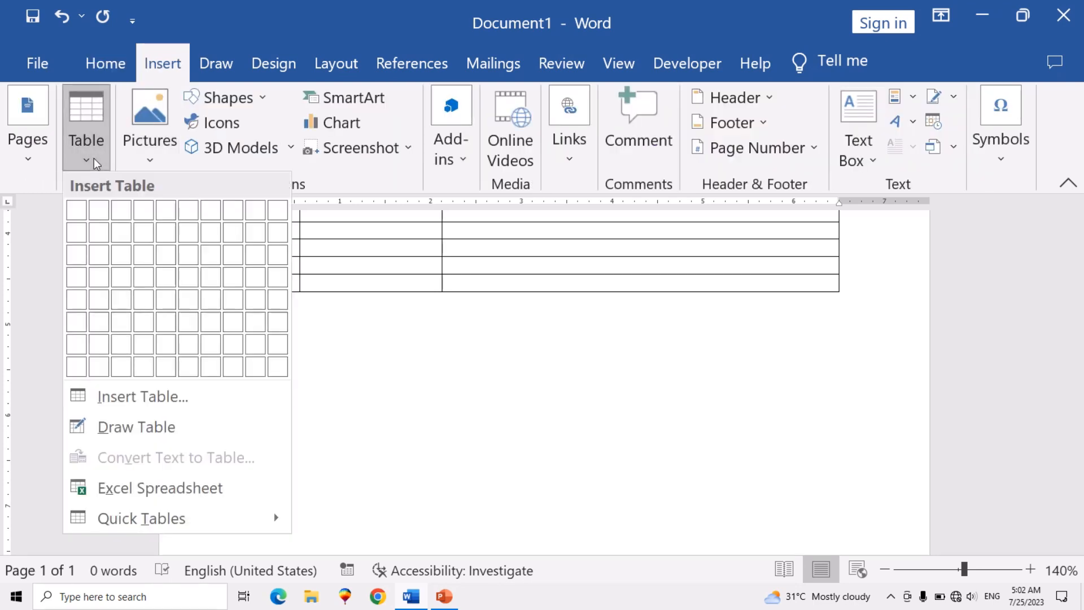
click(175, 397)
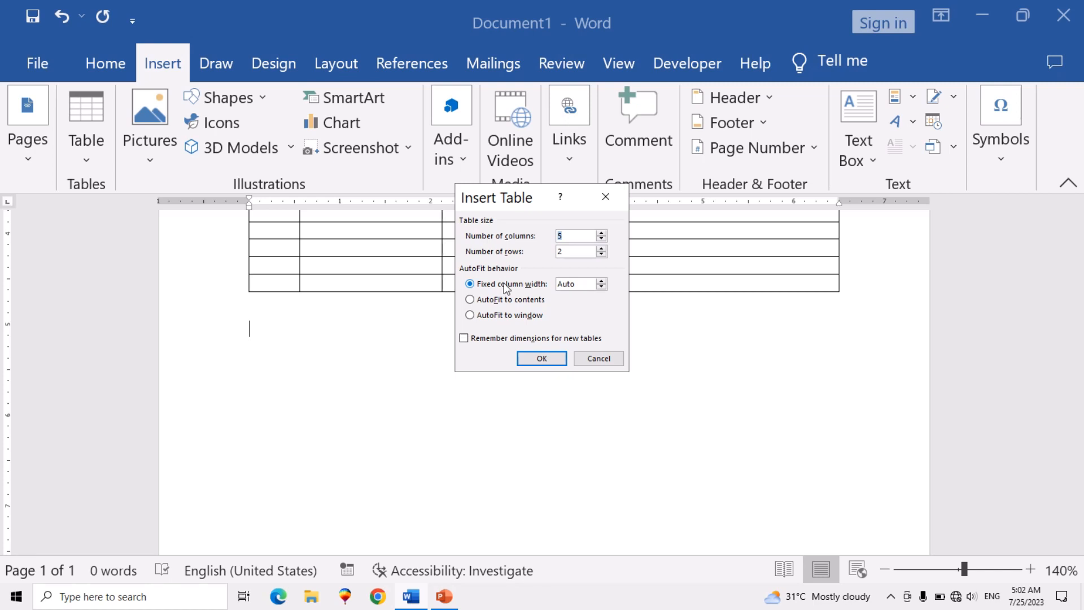
click(471, 302)
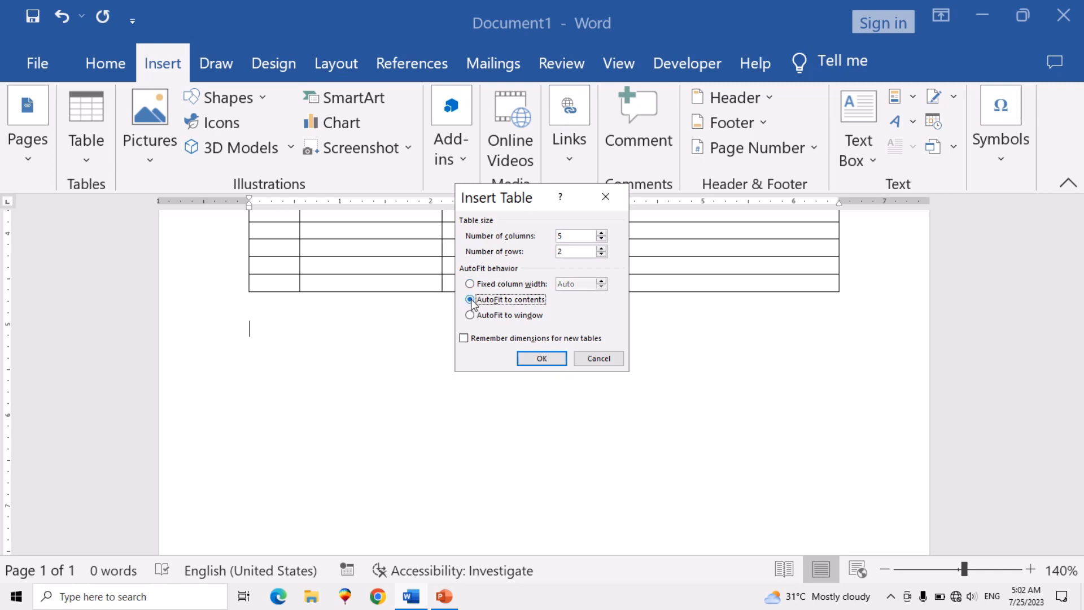
click(542, 360)
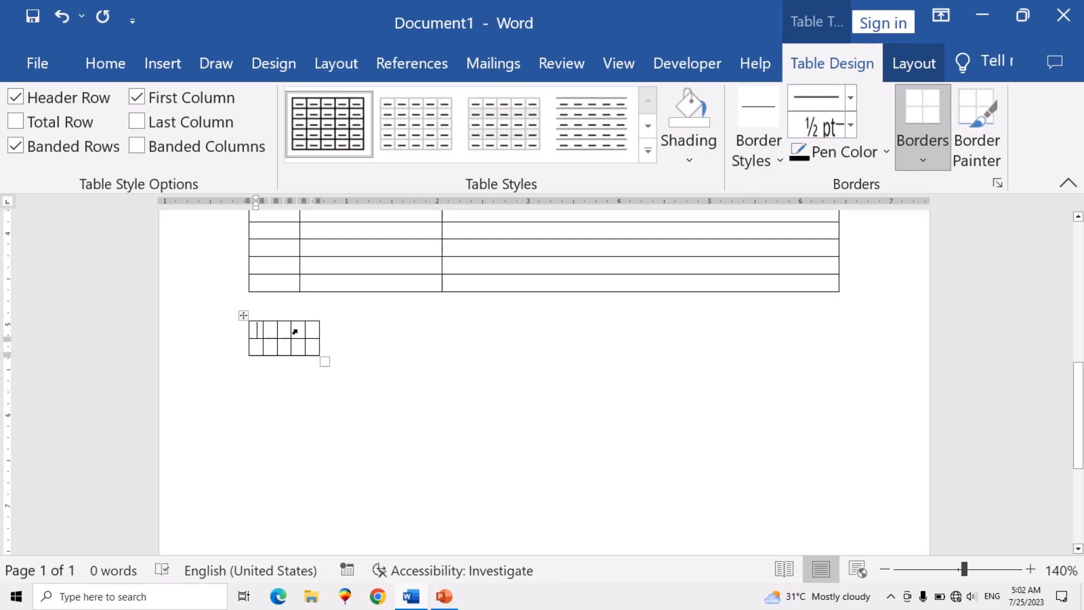
- Fill the new table's first row with Name, Roll no, class, fees and Cell no, and add a blank line in the last cell
text(NAme)
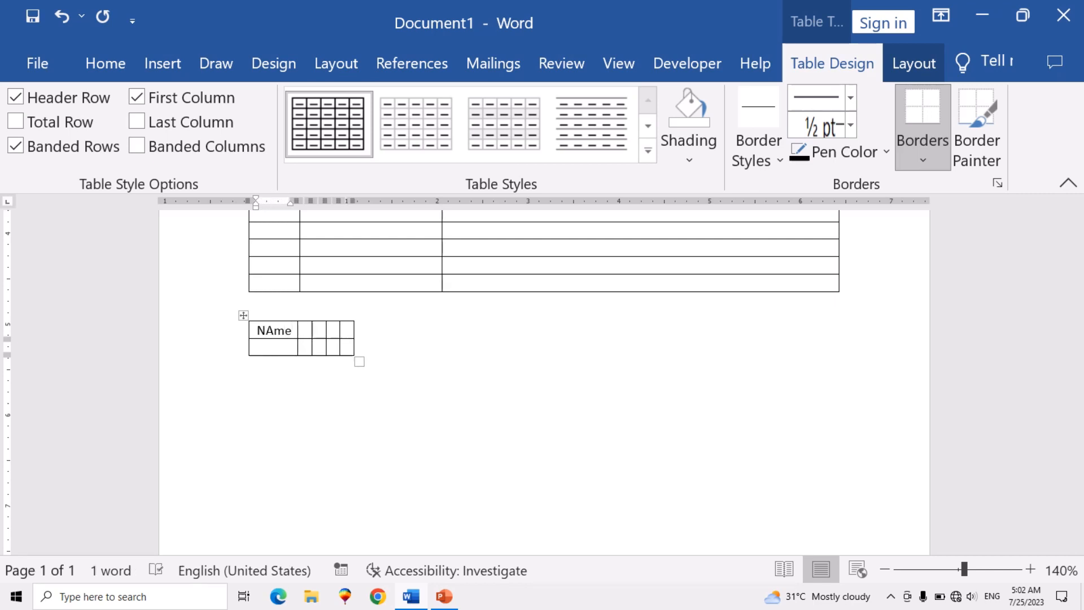
key(BackSpace)
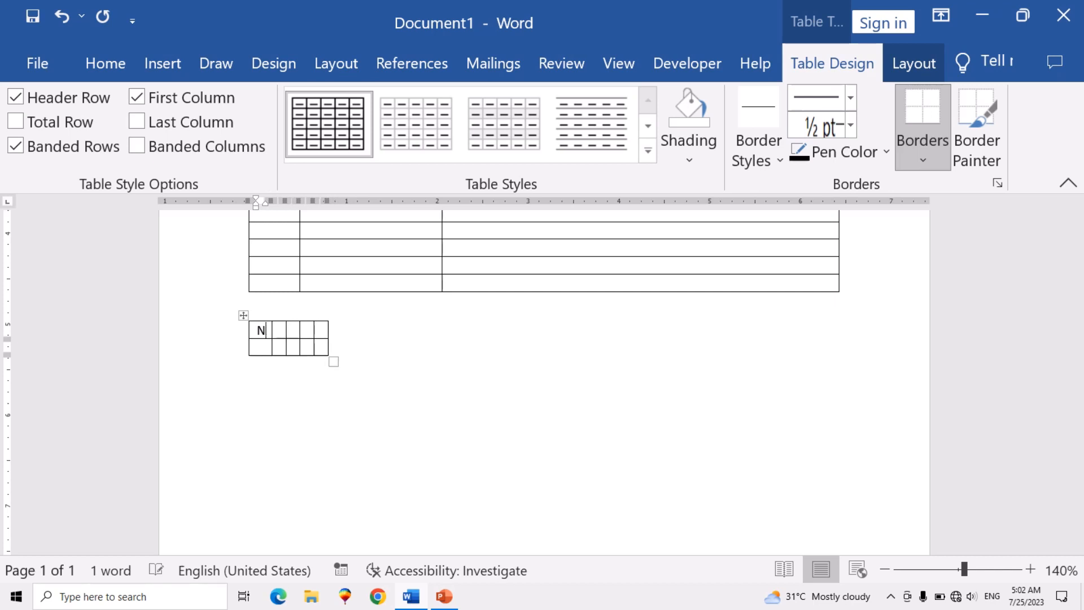
text(ame)
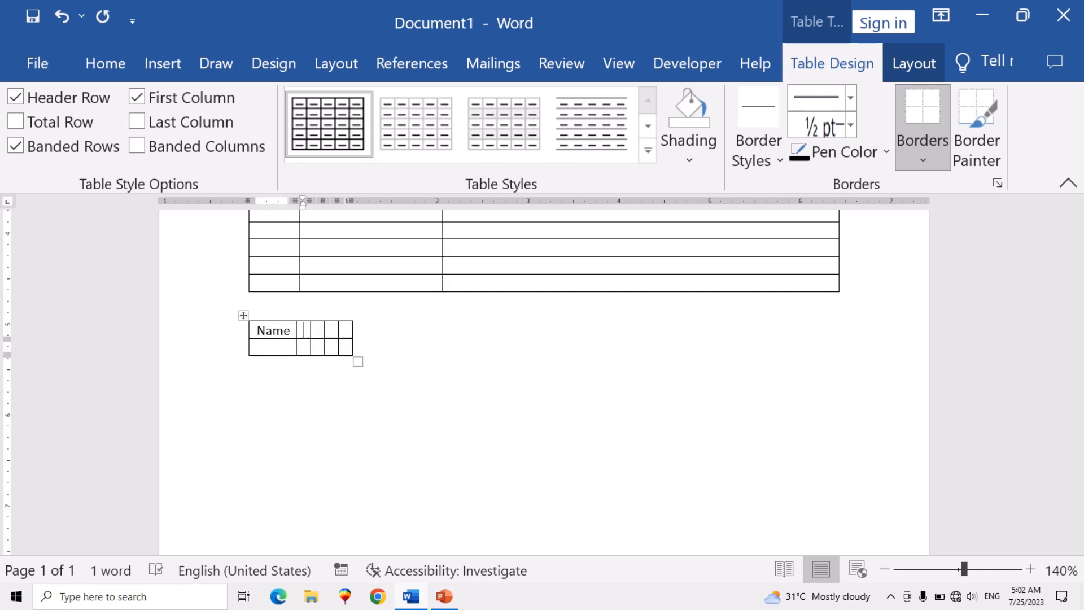
text(Roll no)
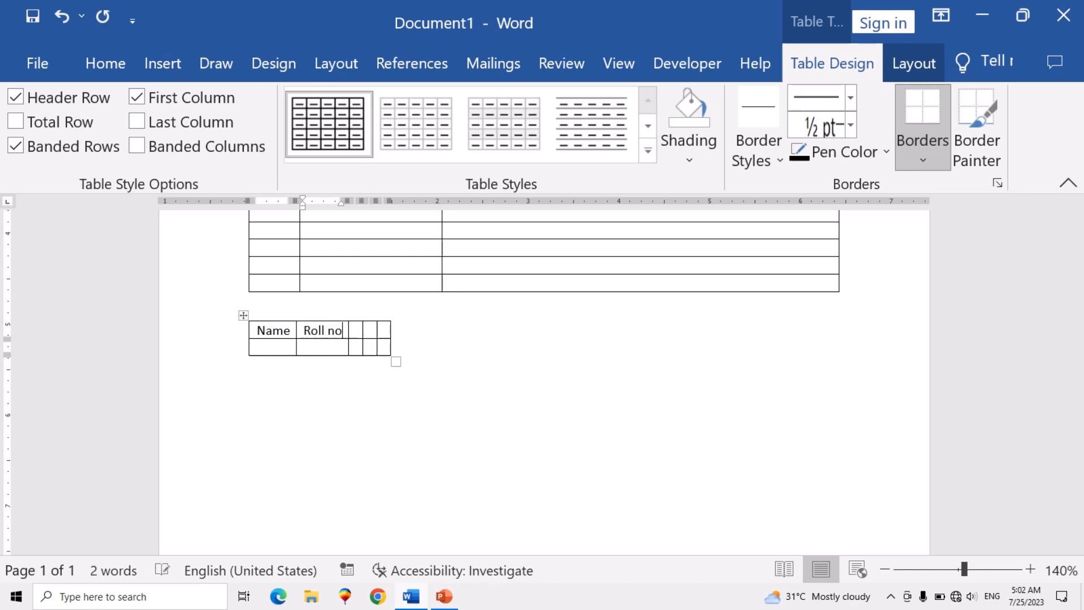
key(Tab)
text(class)
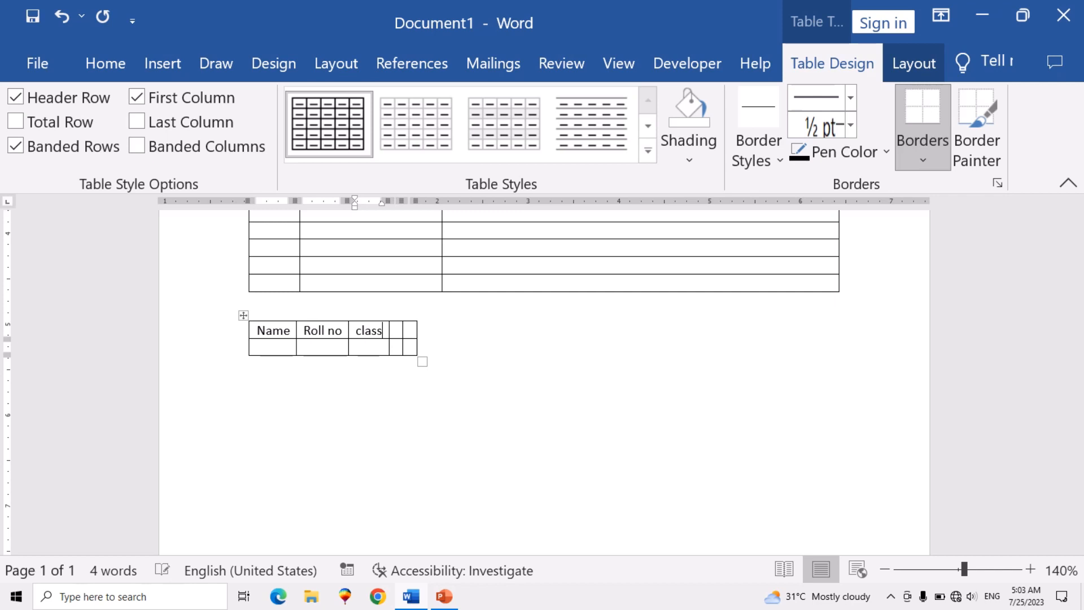
key(Tab)
text(fees)
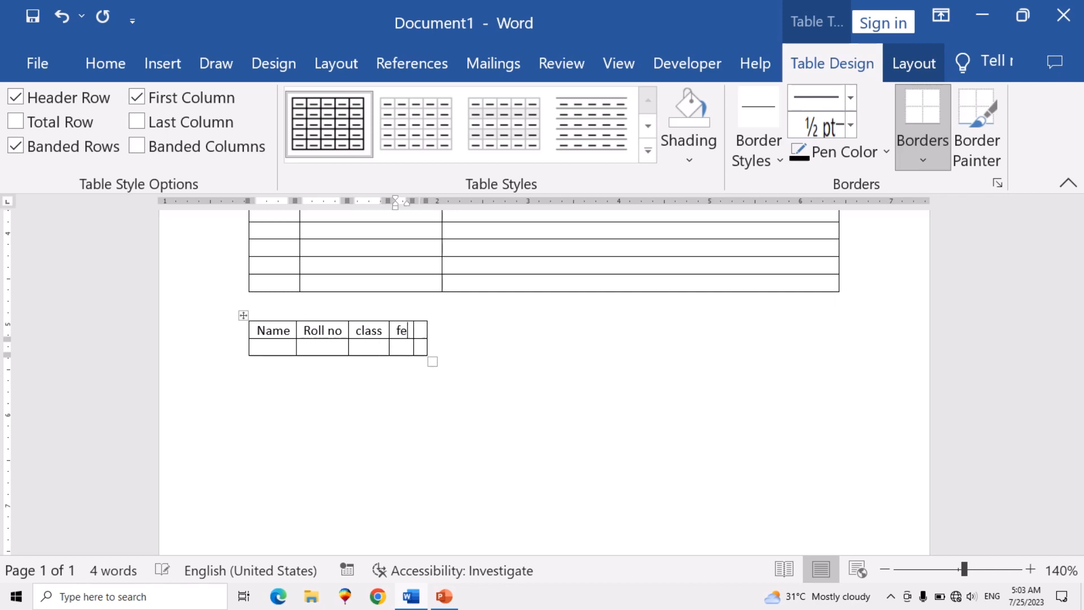
key(Tab)
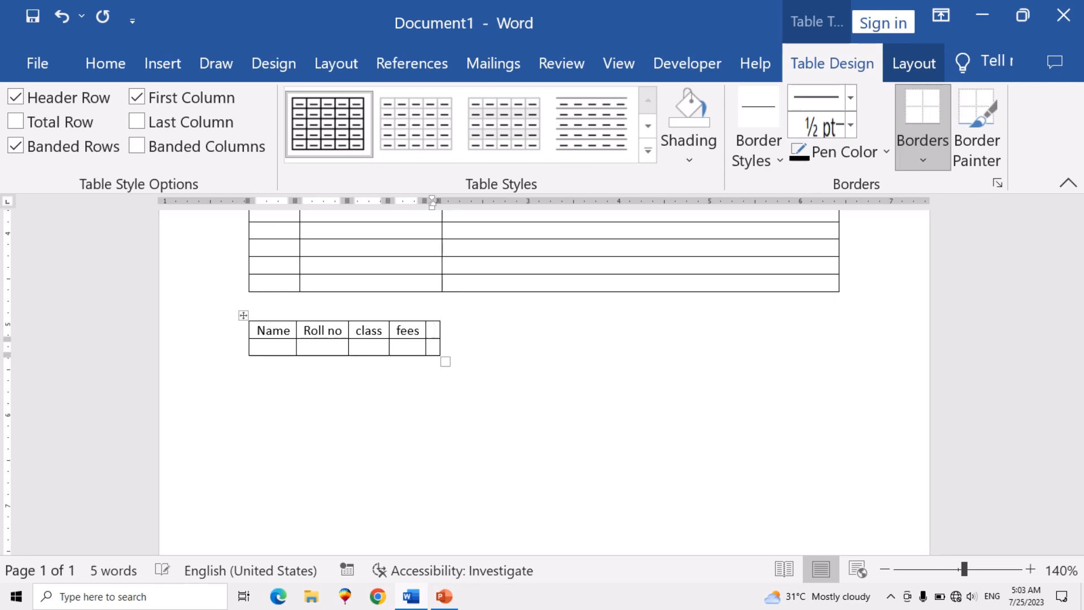
text(cell no)
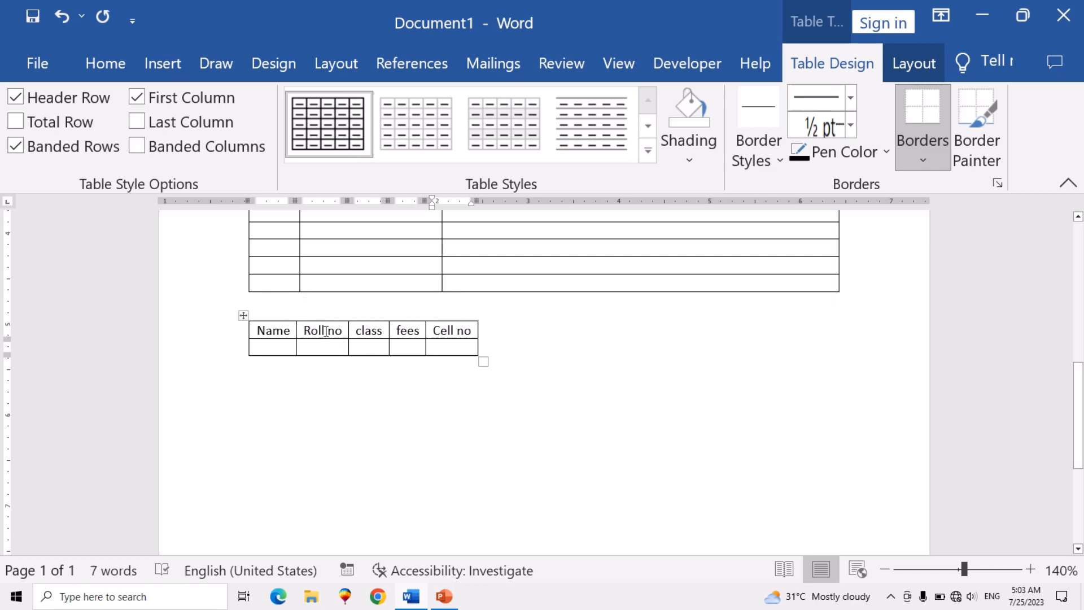
key(Return)
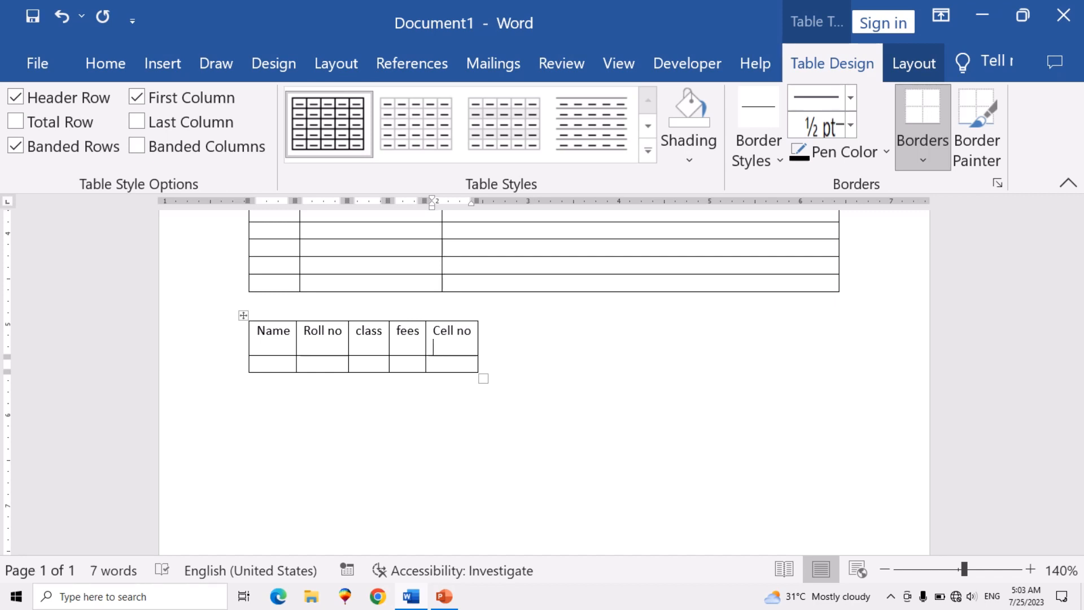
- Draw a table about 6.35" wide and 0.46" high below the five-column table, and divide it into two rows
click(264, 414)
key(ctrl+z)
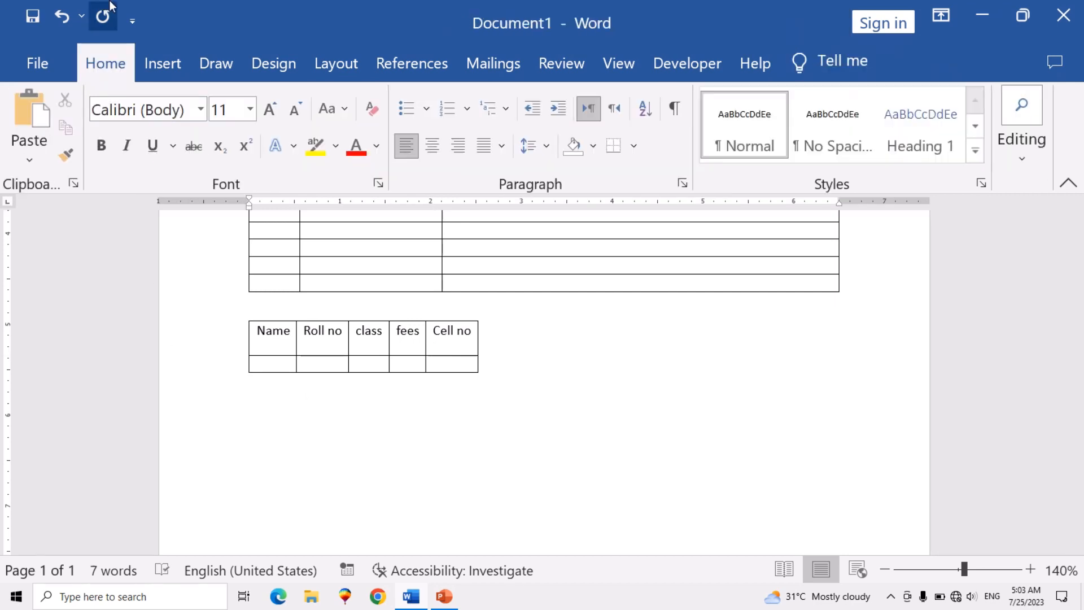
click(162, 64)
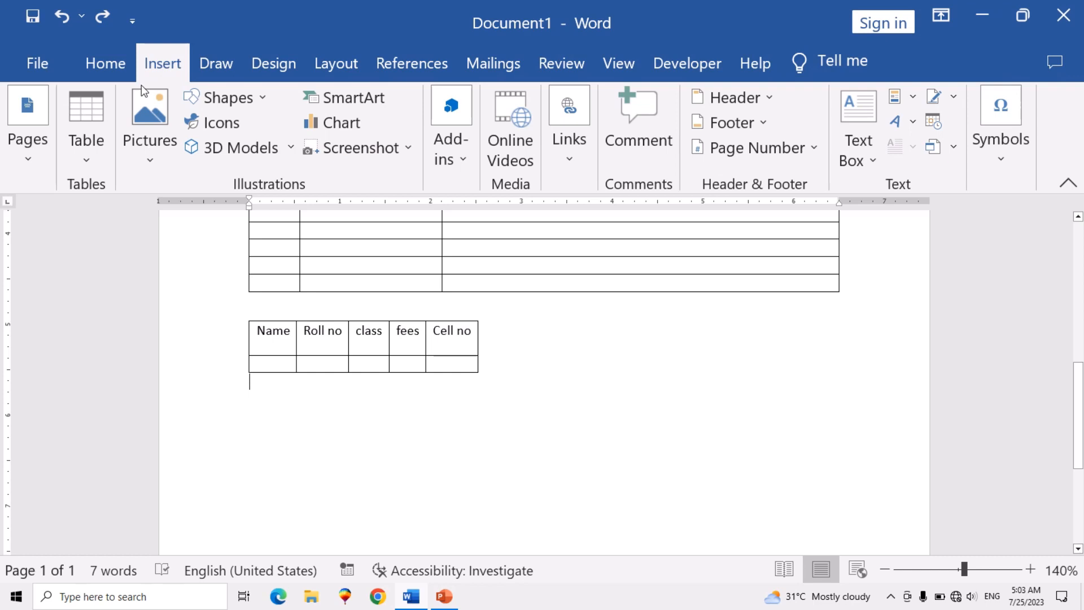
click(90, 157)
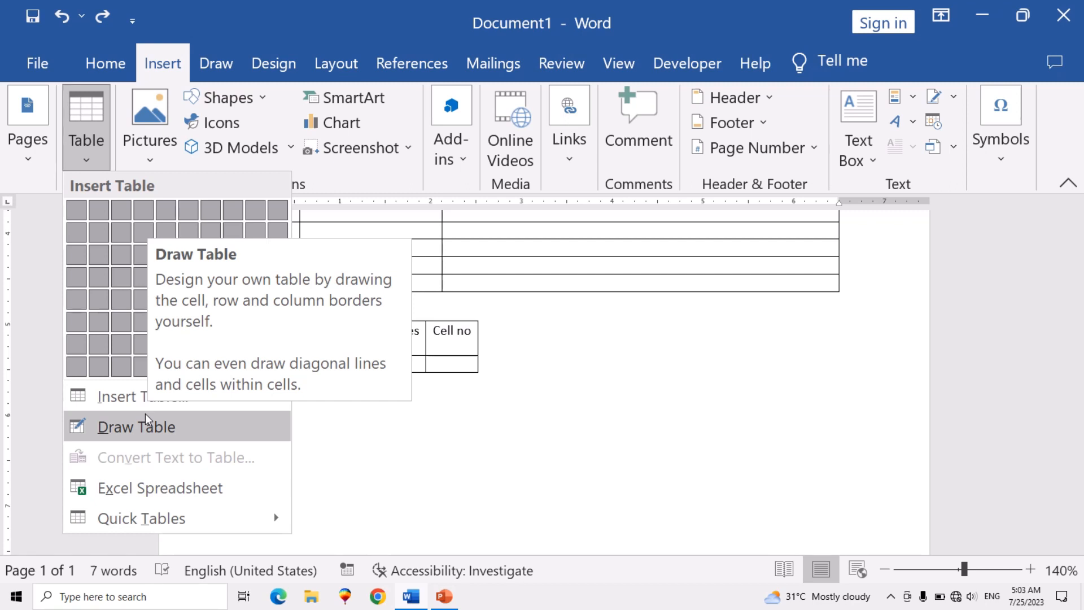
click(150, 427)
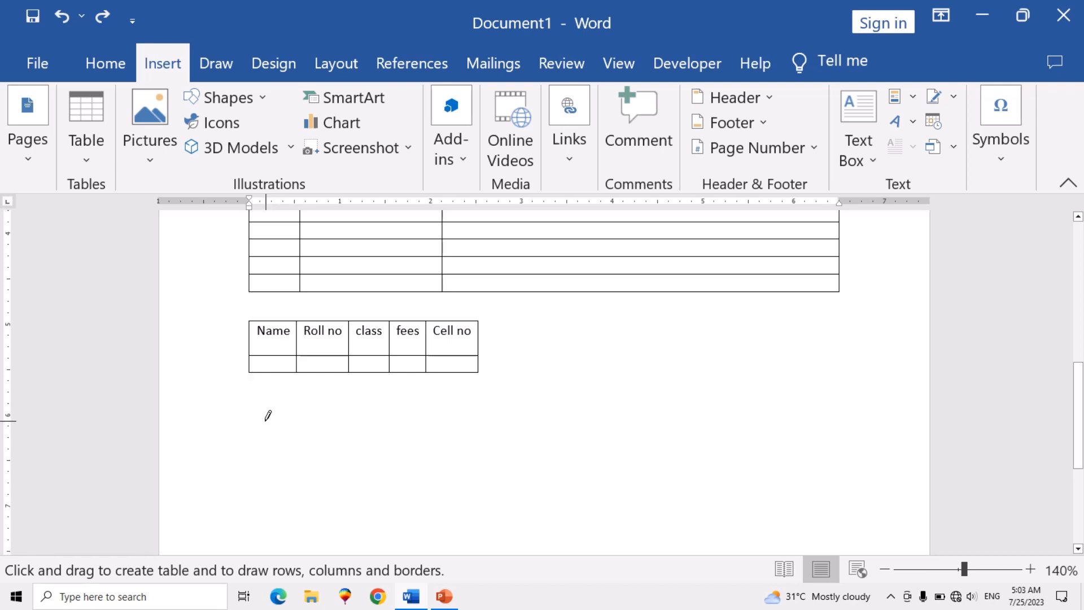
mouse_move(263, 420)
mouse_down()
mouse_move(741, 470)
mouse_move(845, 463)
mouse_move(842, 454)
mouse_up()
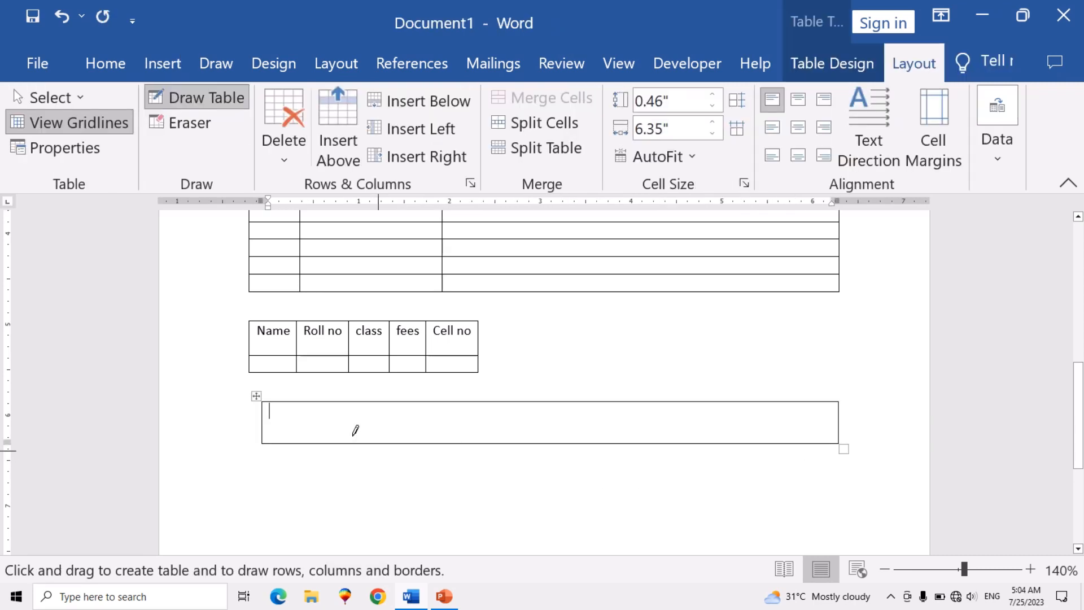
drag(268, 421, 610, 423)
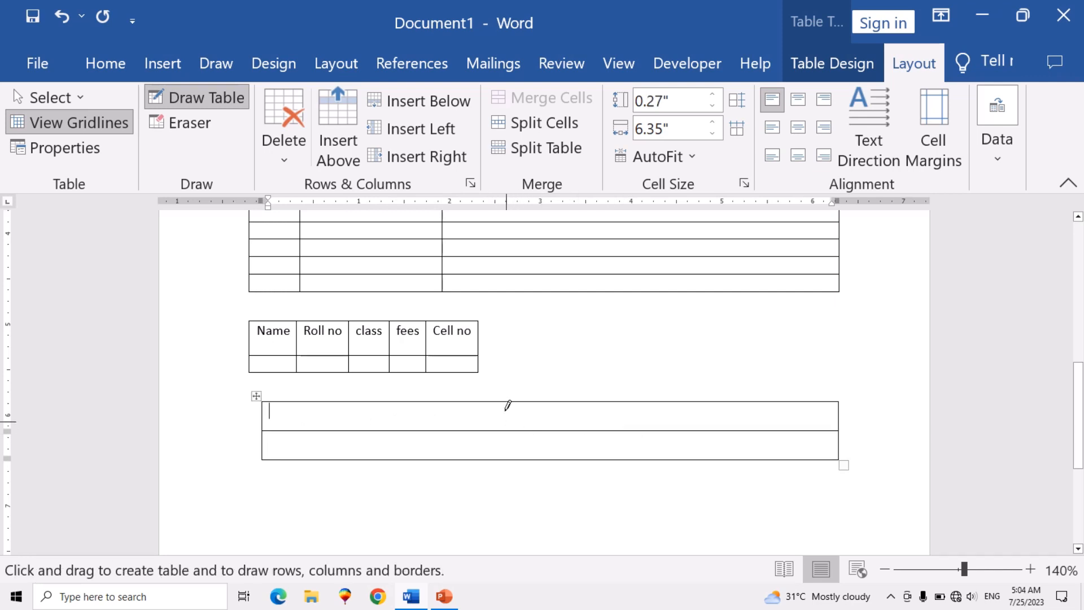
drag(528, 394, 527, 466)
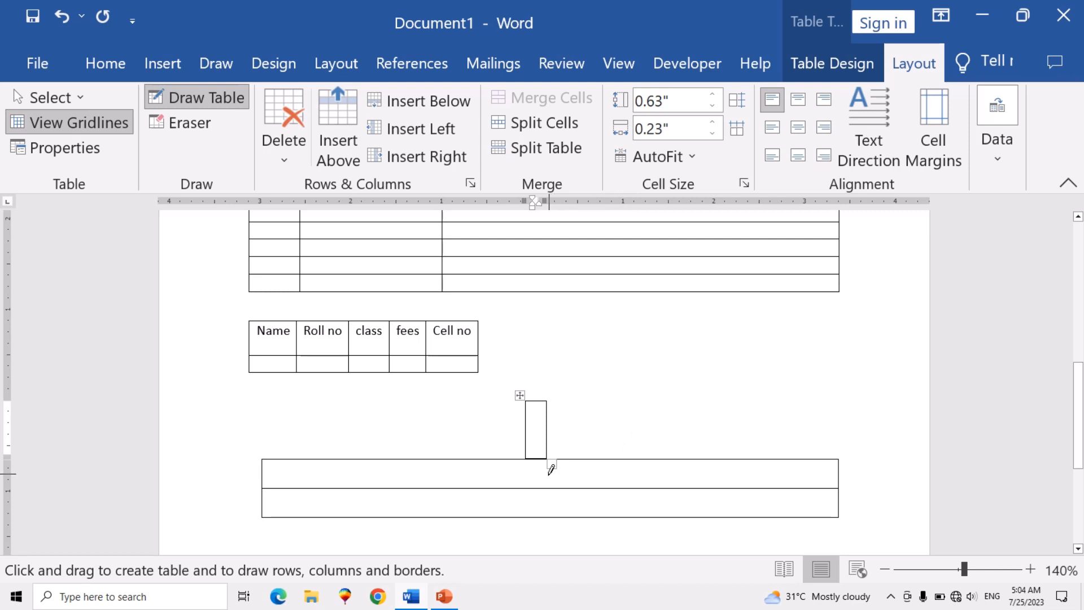
key(ctrl+z)
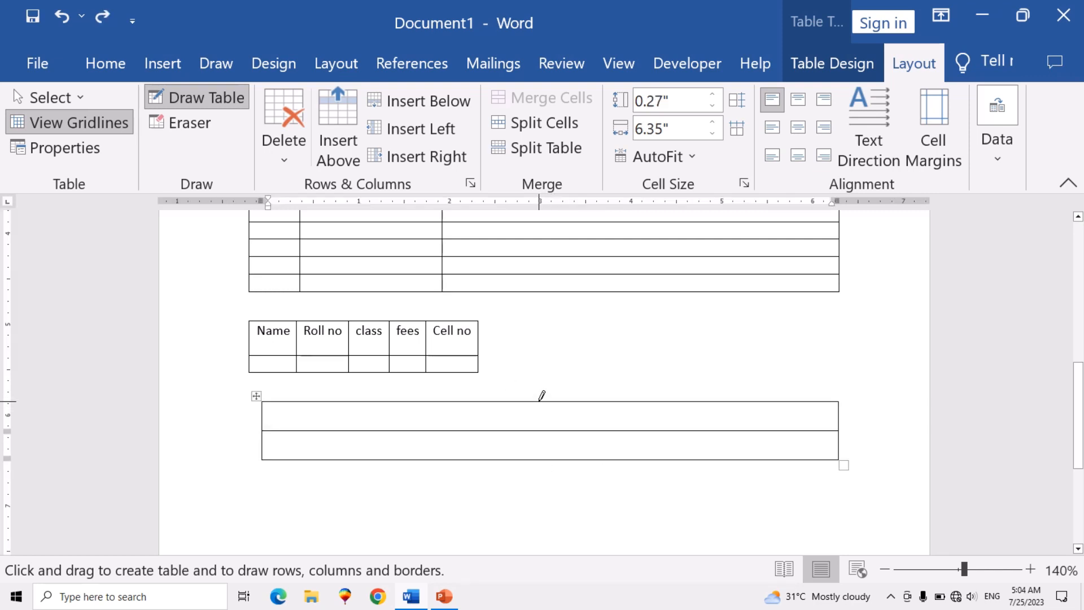
drag(540, 402, 542, 459)
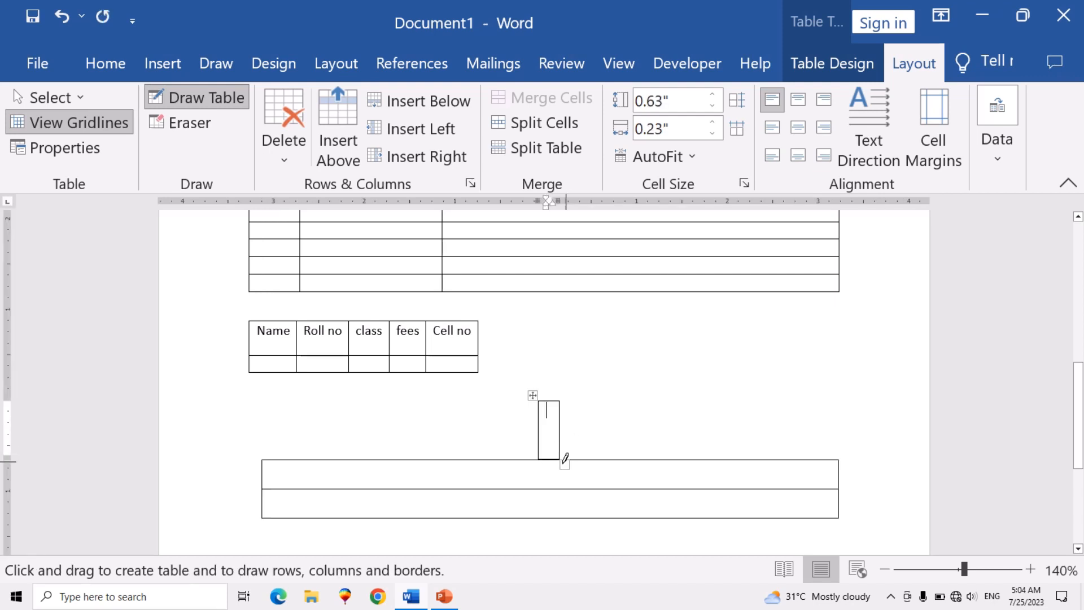
key(ctrl+z)
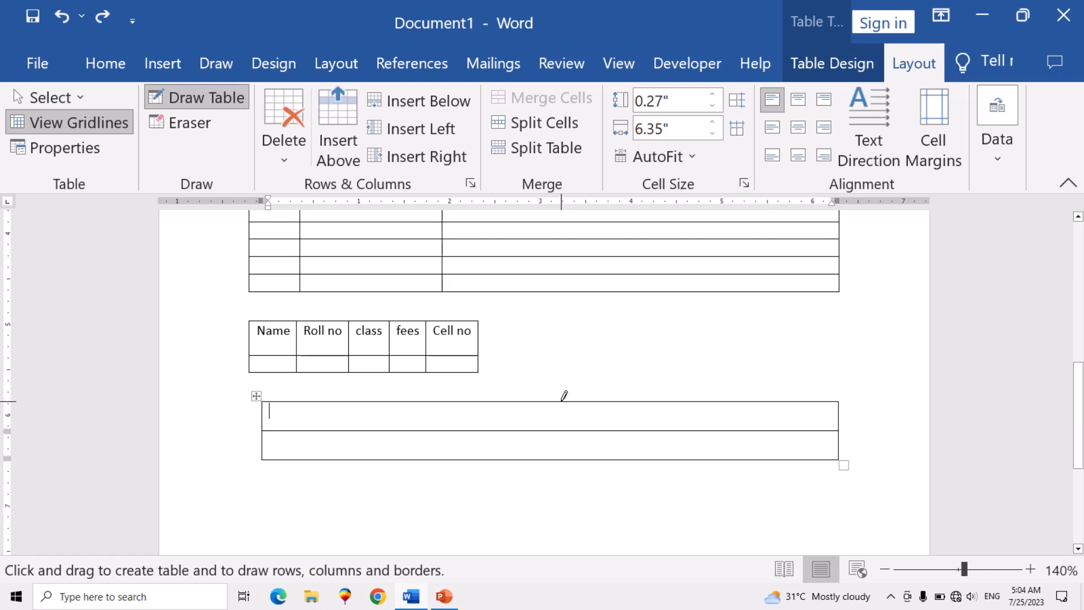
- Divide the drawn table into two columns, then split its upper right cell horizontally and its lower left cell vertically
drag(564, 395, 561, 446)
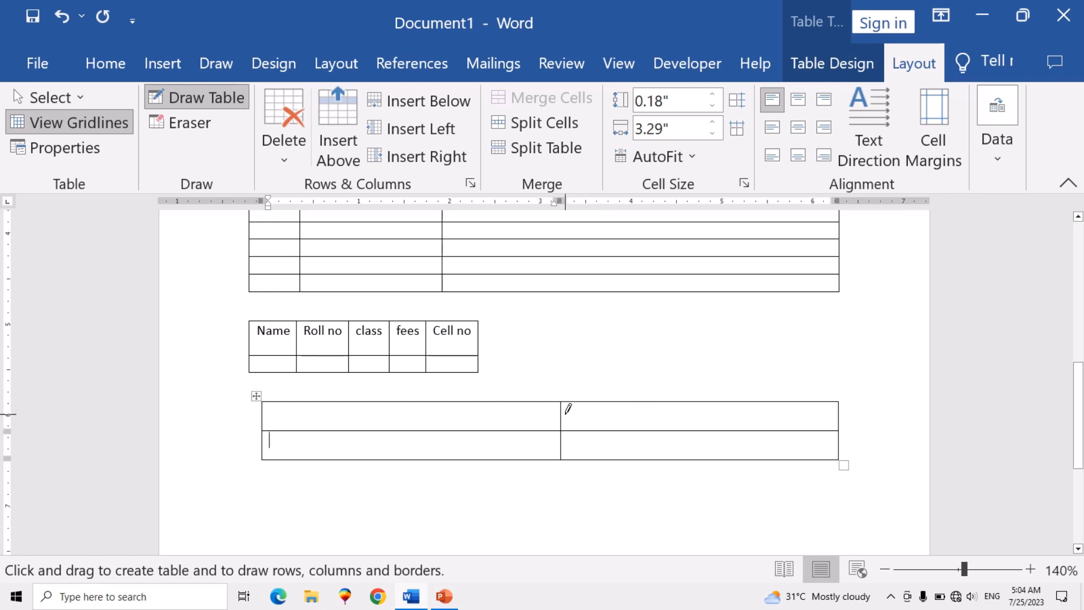
mouse_move(566, 409)
mouse_down()
mouse_move(639, 401)
mouse_move(769, 424)
mouse_up()
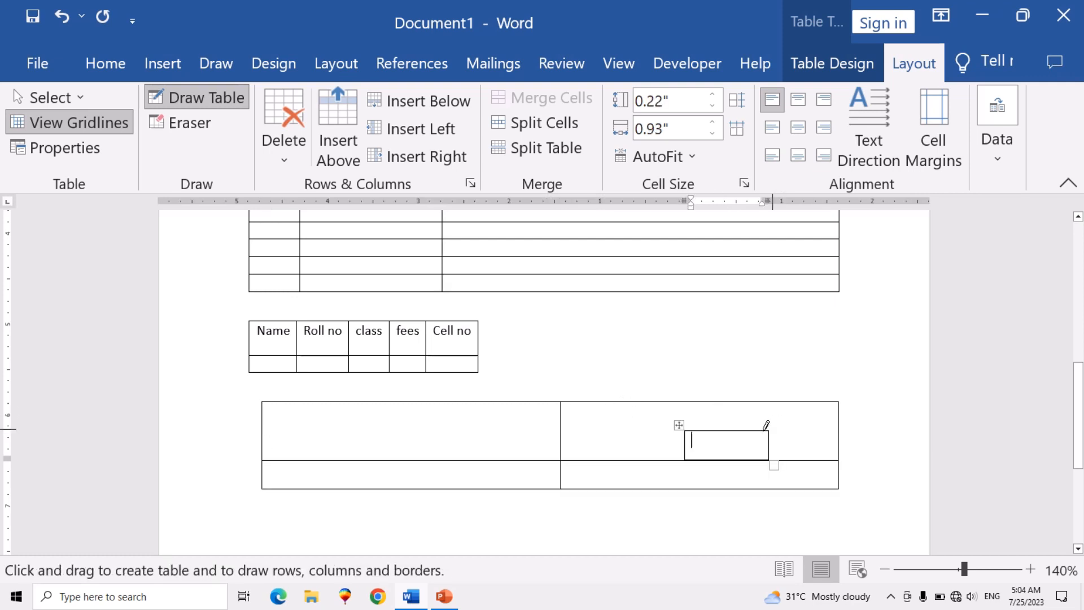
key(ctrl+z)
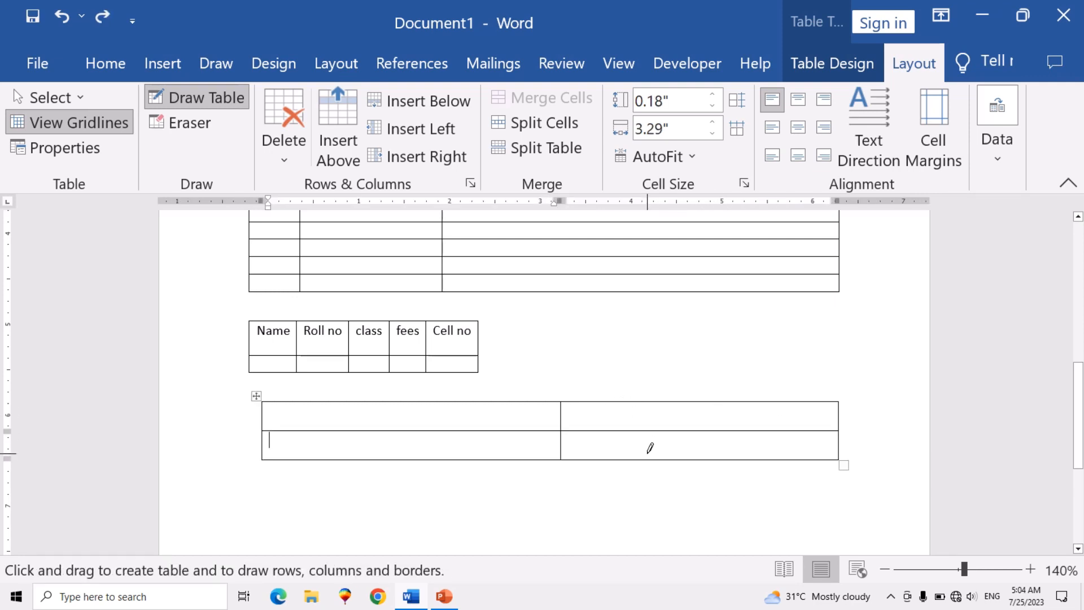
drag(564, 415, 783, 418)
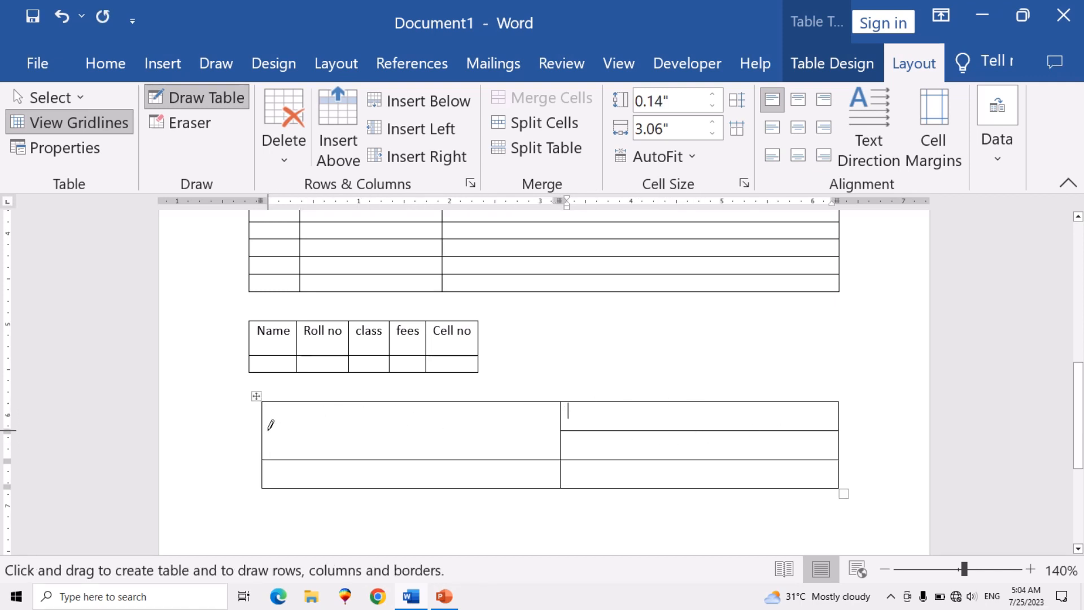
drag(402, 455, 404, 481)
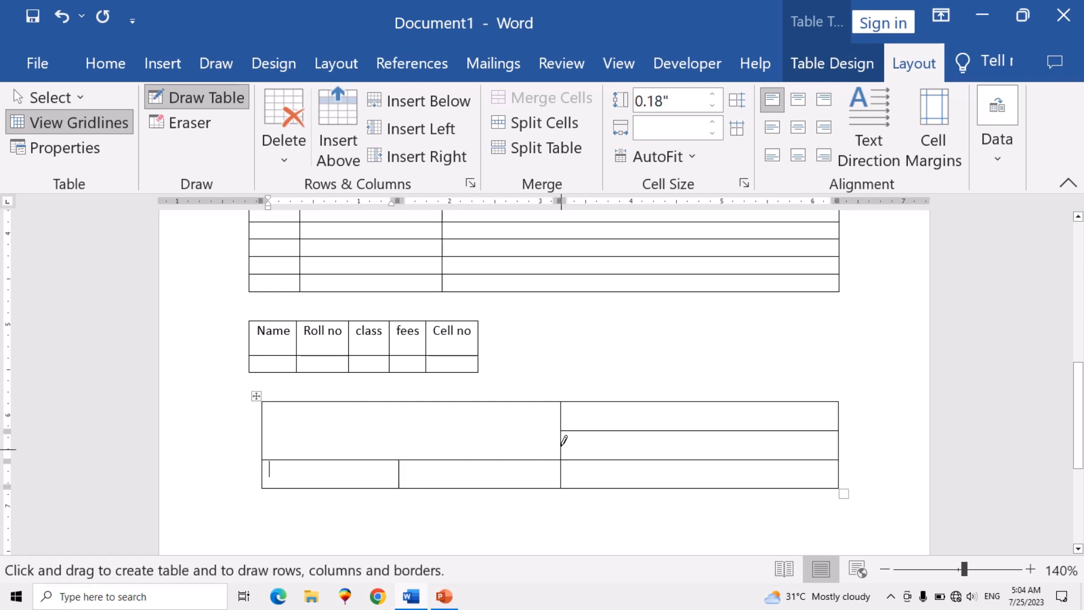
- Draw a cell about 0.79" wide and 1.68" high below the first drawn table, and extend it with a second column about 5.55" wide
scroll(558, 417, down, 3)
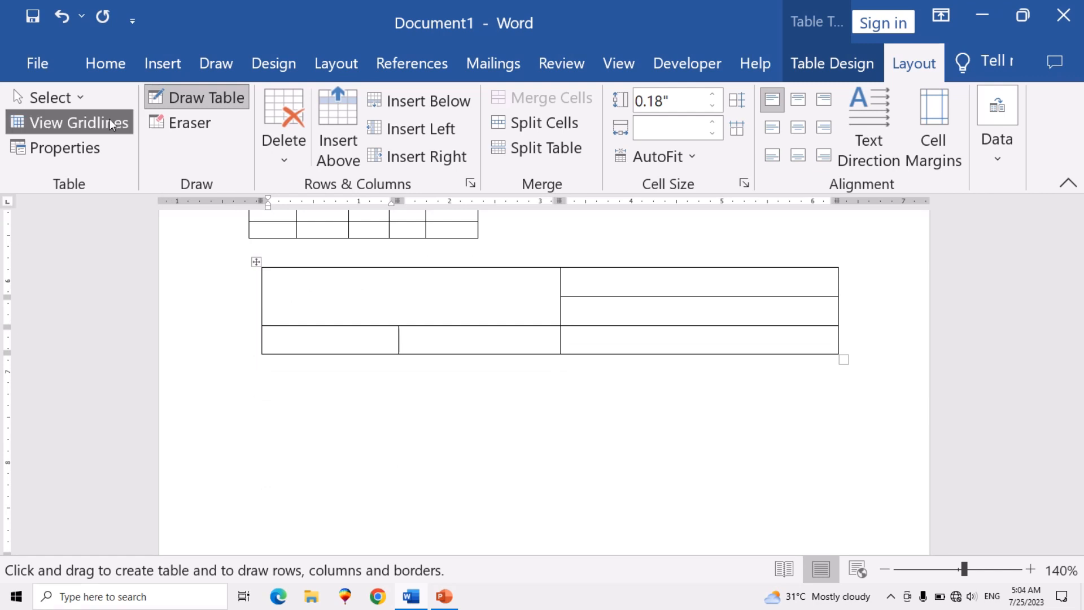
click(167, 63)
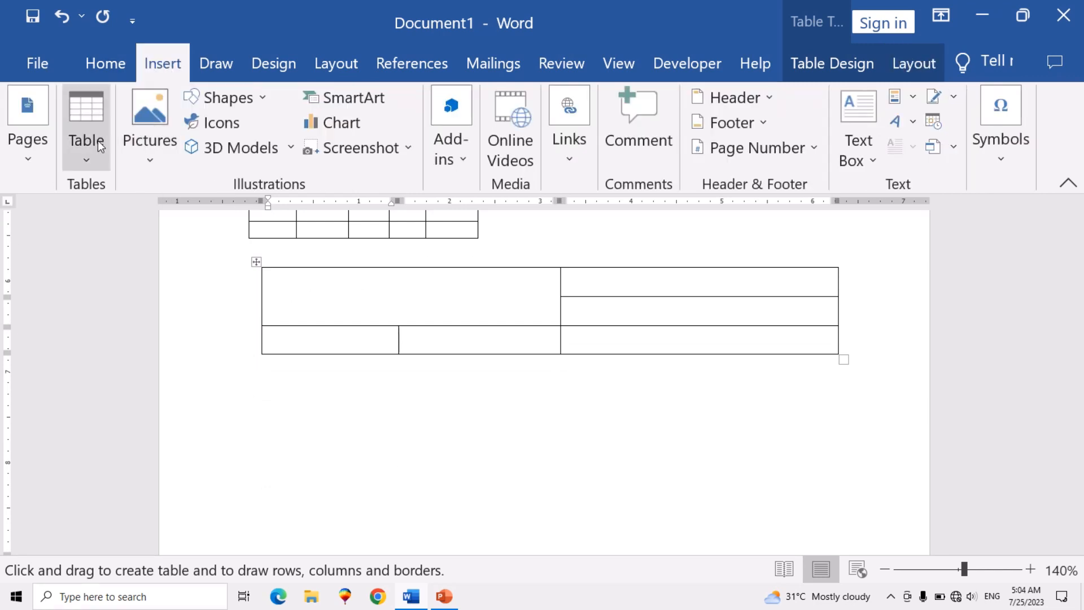
click(90, 160)
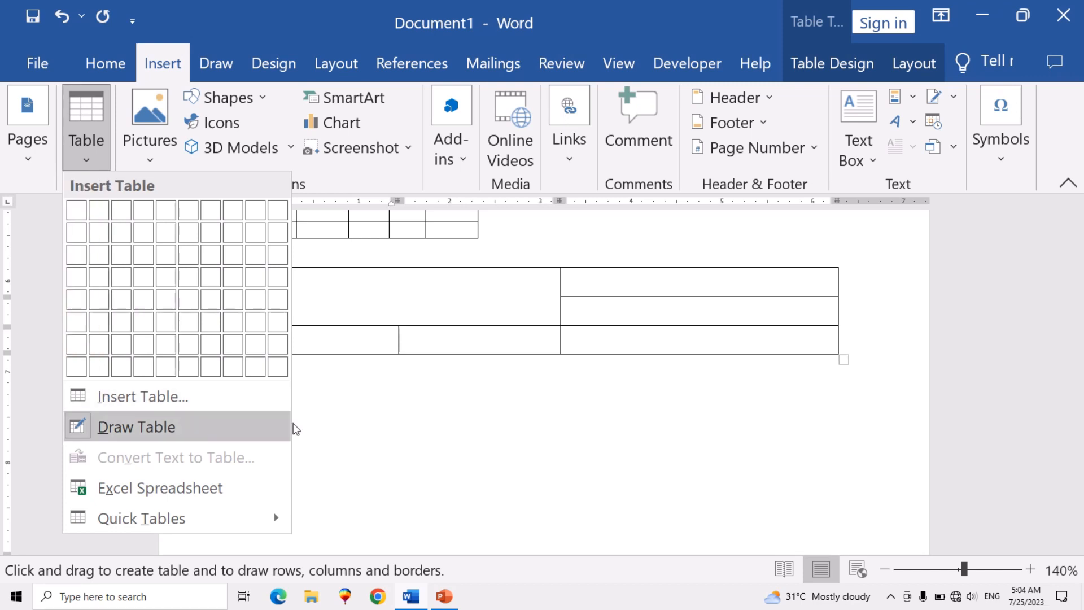
click(261, 405)
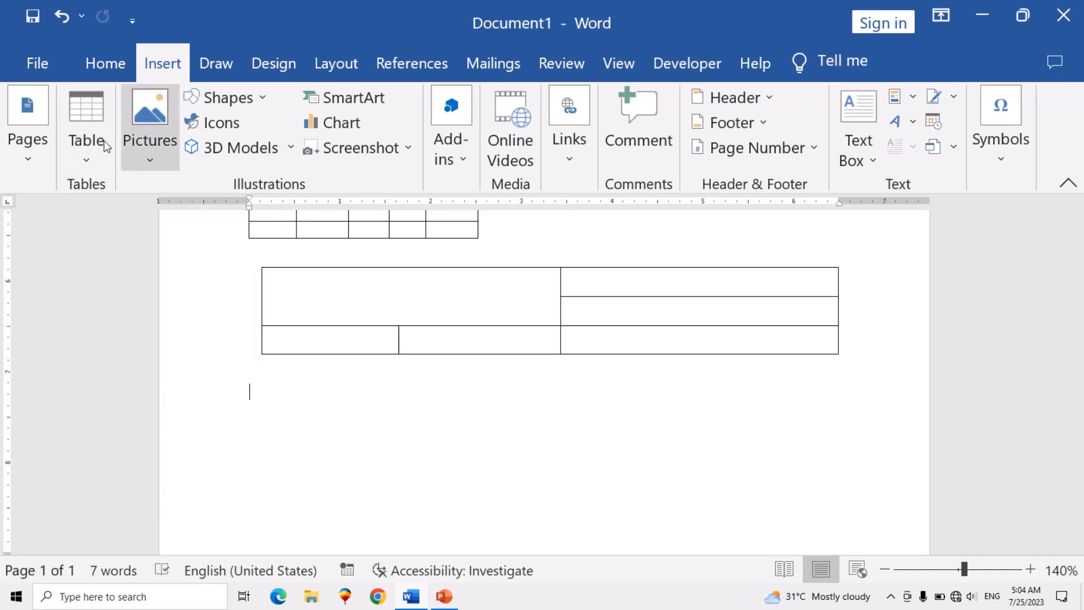
click(95, 171)
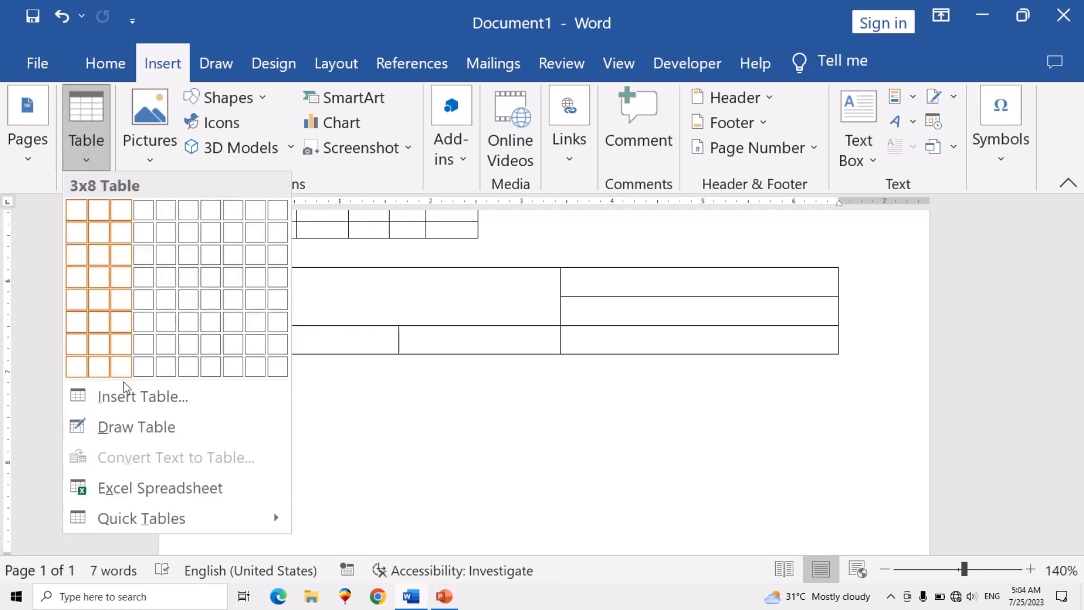
click(140, 428)
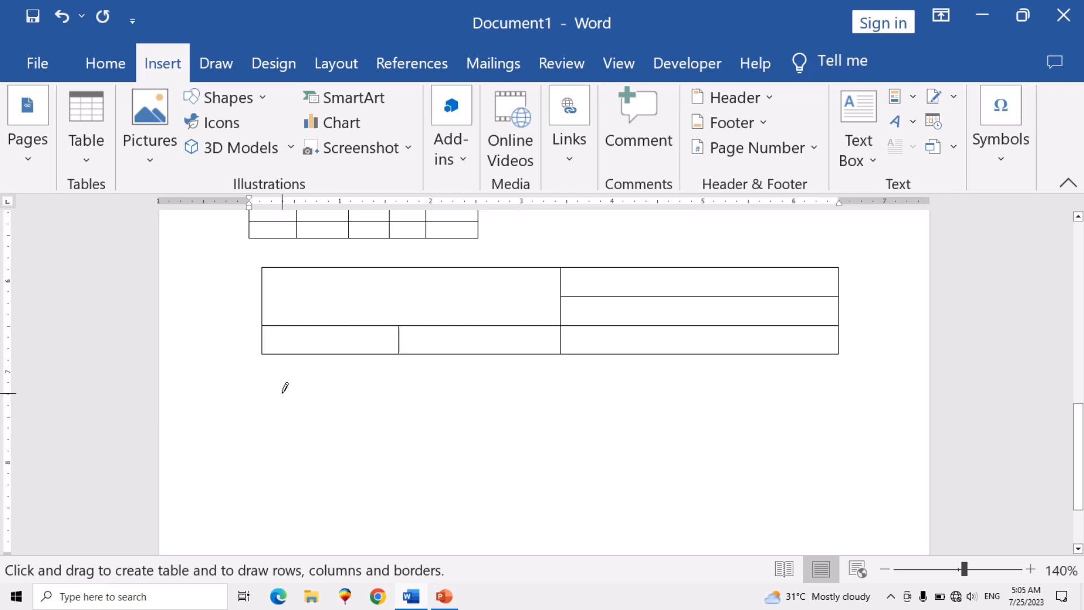
drag(264, 395, 338, 546)
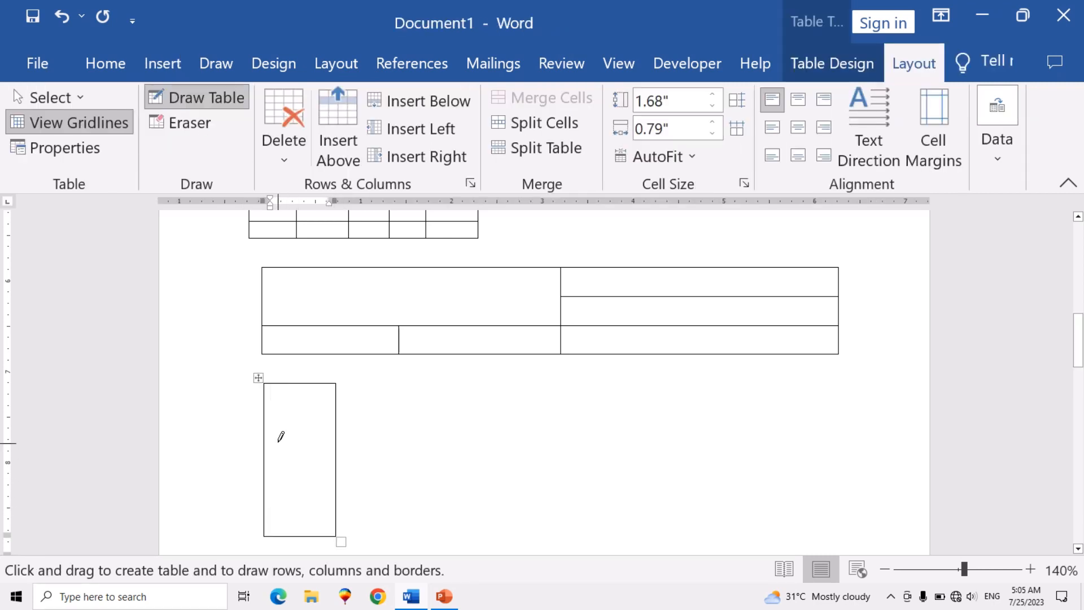
mouse_move(337, 388)
mouse_down()
mouse_move(462, 412)
mouse_move(808, 390)
mouse_move(844, 415)
mouse_up()
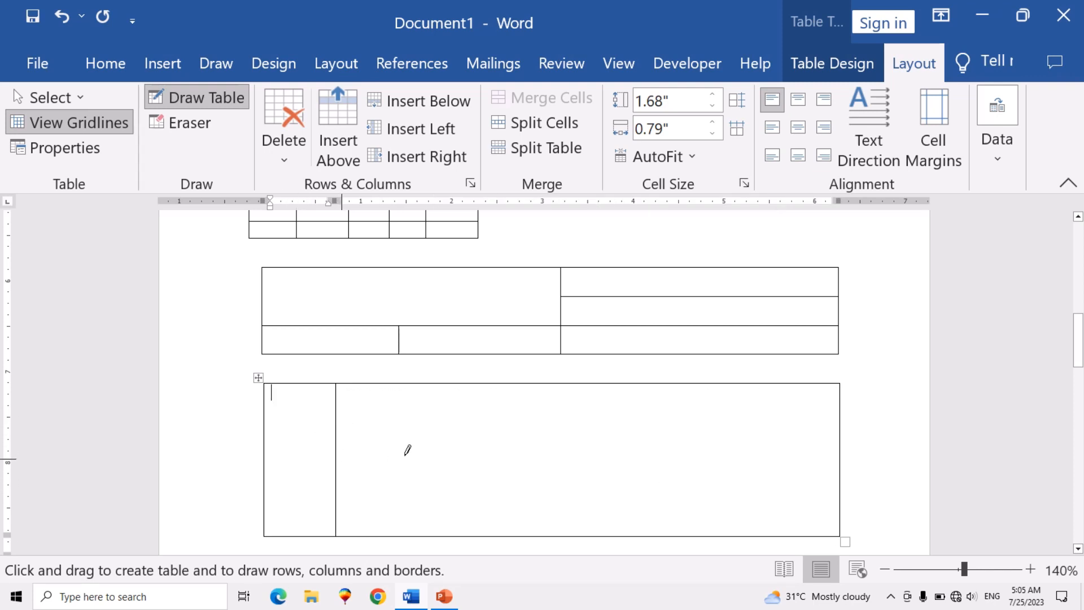
- Draw horizontal and vertical dividing lines through both the wide and the narrow column of the second drawn table
mouse_move(406, 454)
mouse_down()
mouse_move(605, 429)
mouse_move(771, 452)
mouse_up()
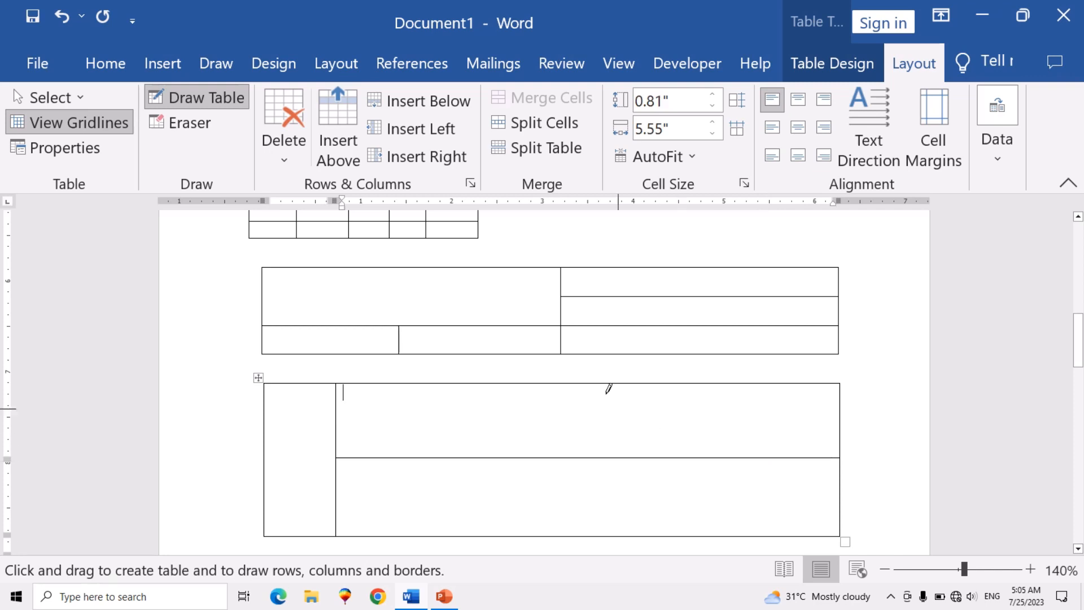
drag(590, 379, 600, 531)
mouse_move(275, 411)
mouse_down()
mouse_move(329, 404)
mouse_move(320, 415)
mouse_move(296, 390)
mouse_move(290, 485)
mouse_up()
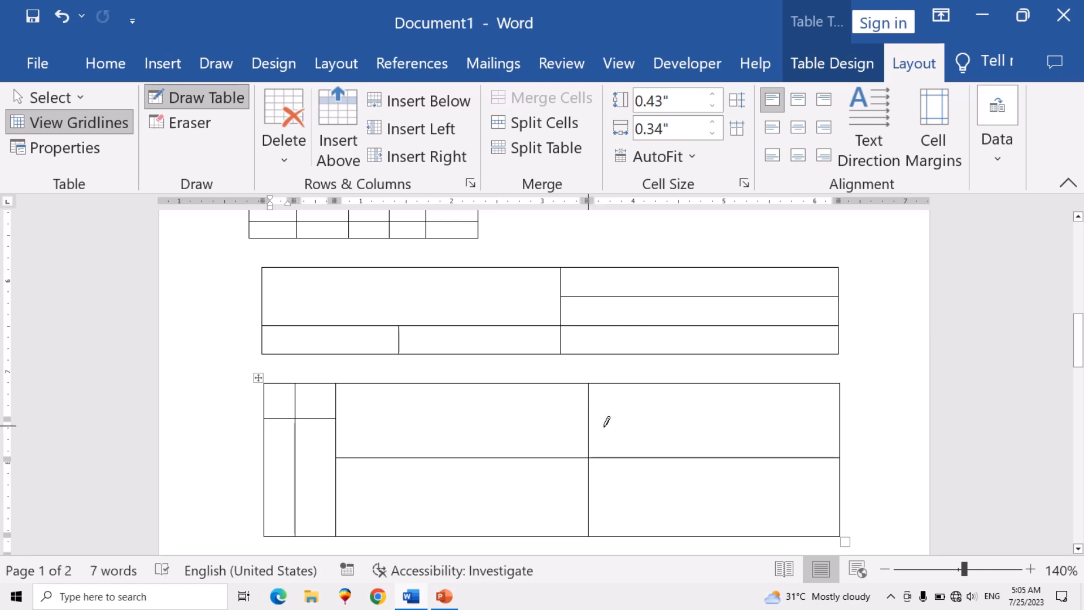
- Draw two horizontal lines across the upper right cell of the second drawn table
mouse_move(605, 424)
mouse_down()
mouse_move(758, 418)
mouse_move(770, 429)
mouse_up()
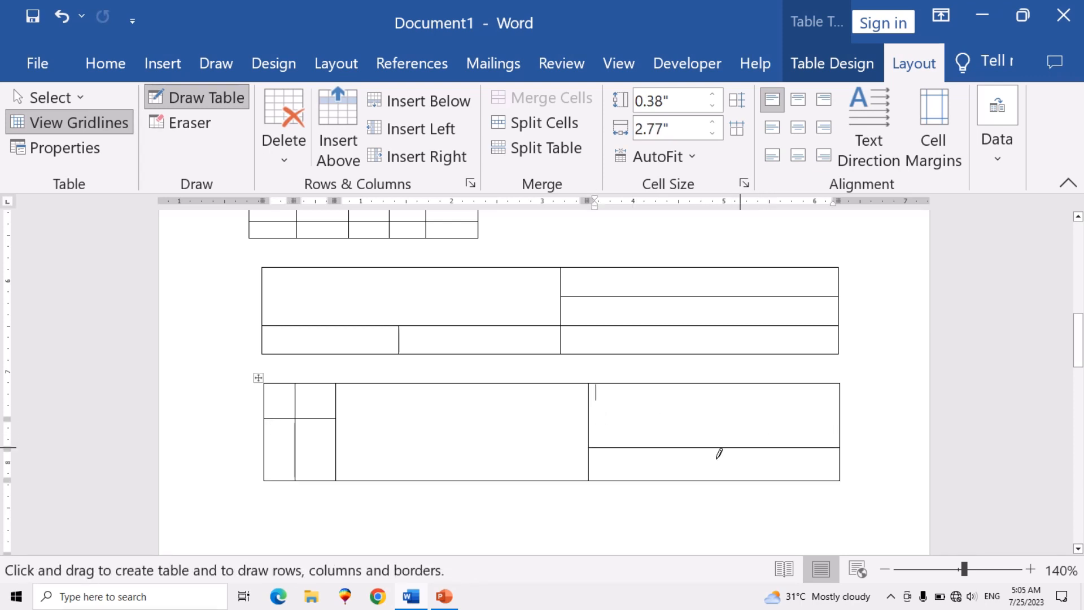
scroll(656, 441, down, 1)
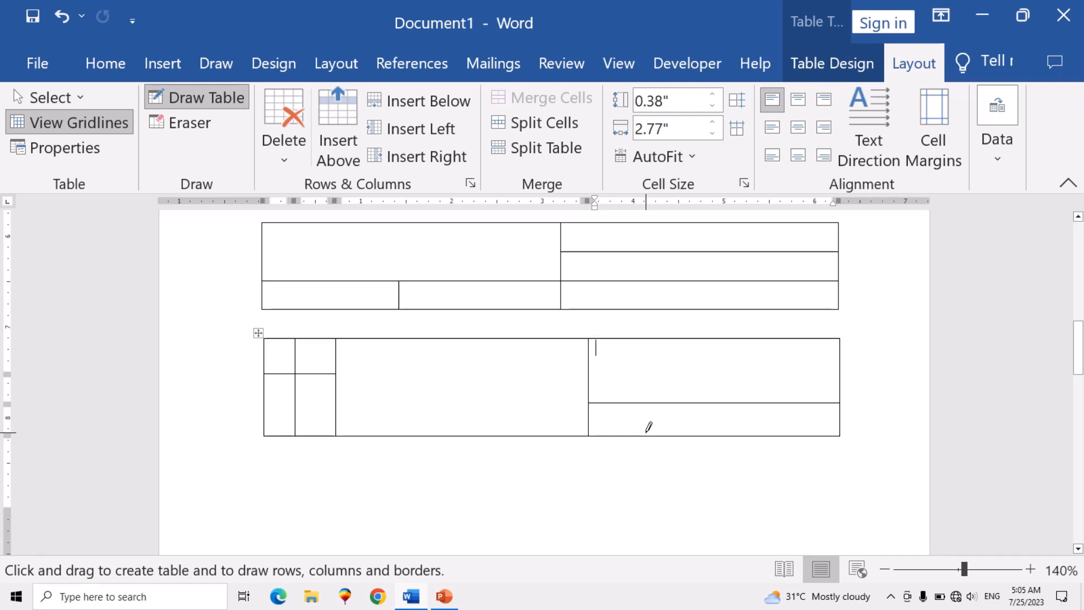
drag(588, 356, 791, 364)
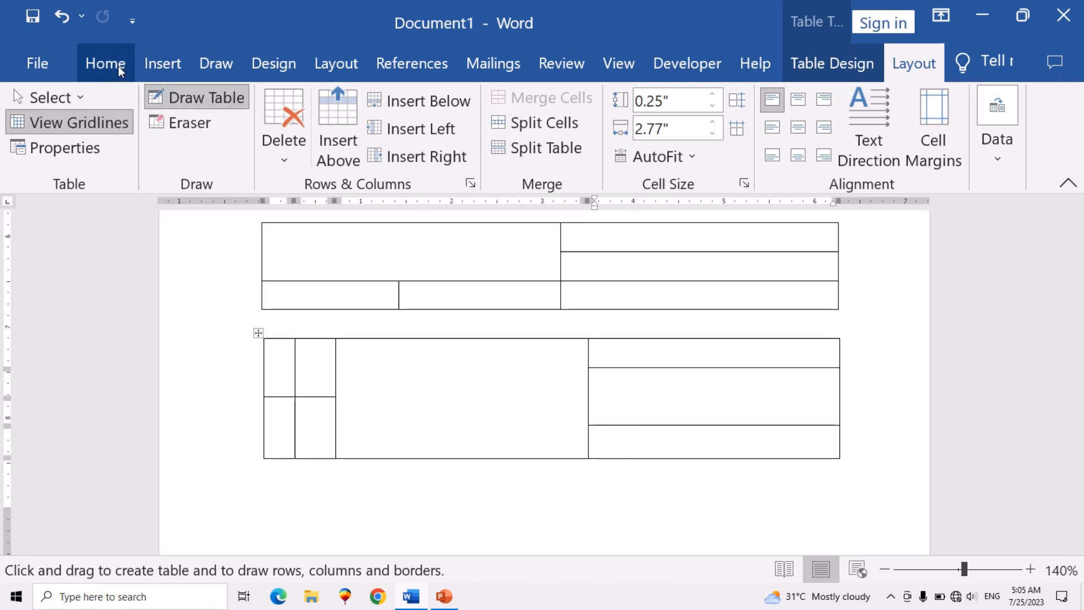
- Turn off Draw Table mode, then select a few cells in the second drawn table and clear the selection
click(157, 66)
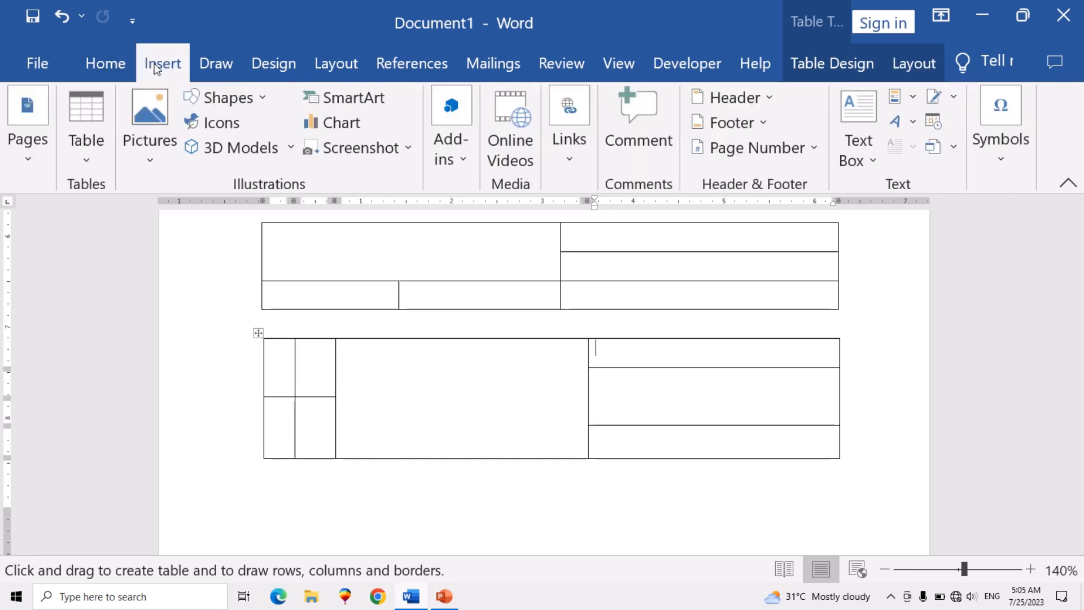
click(89, 162)
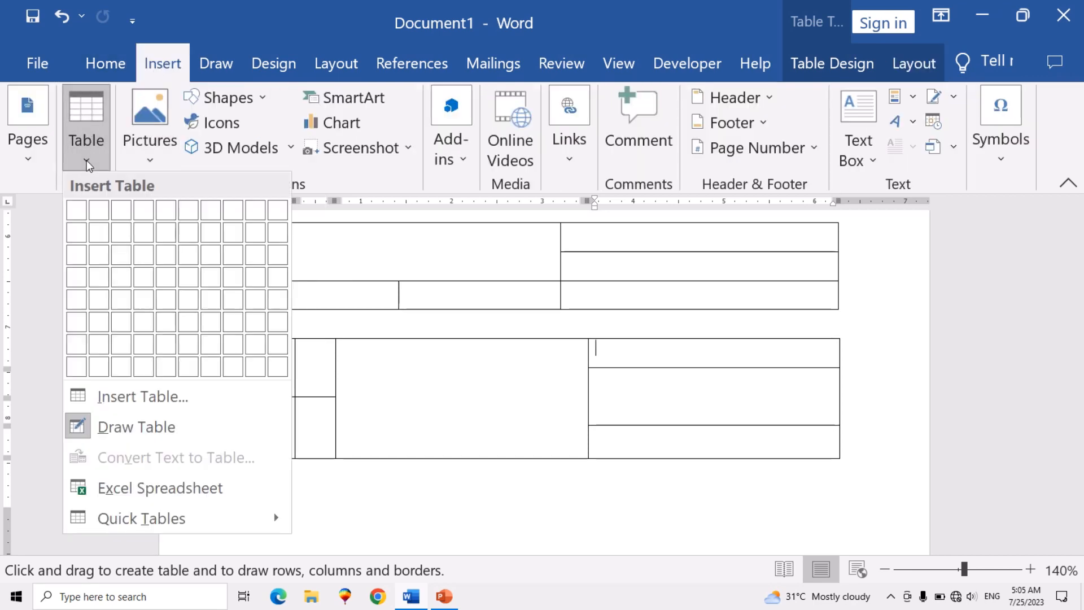
click(96, 428)
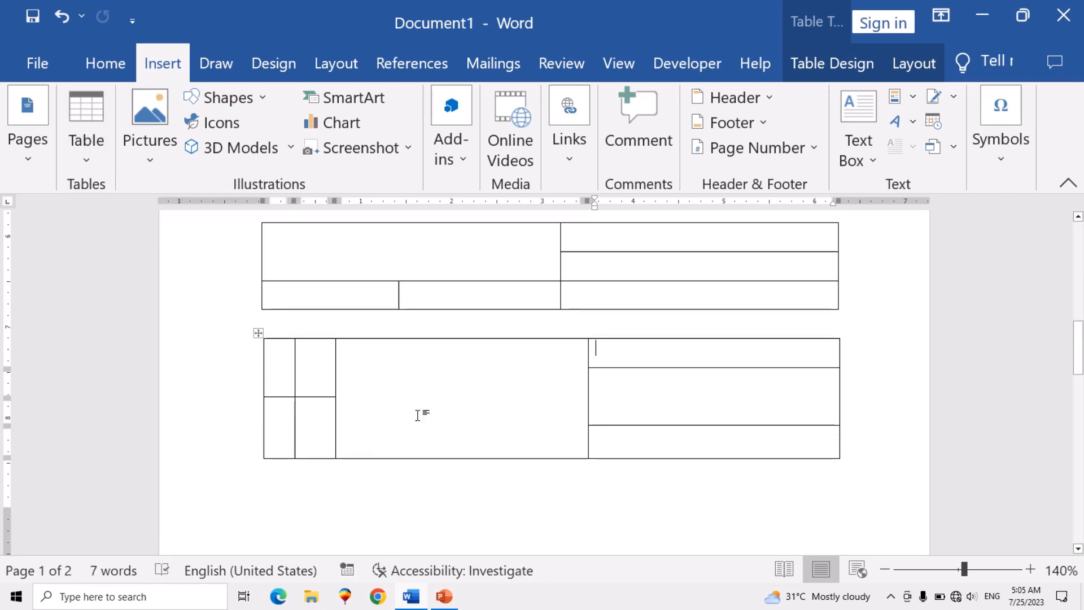
drag(315, 436, 526, 510)
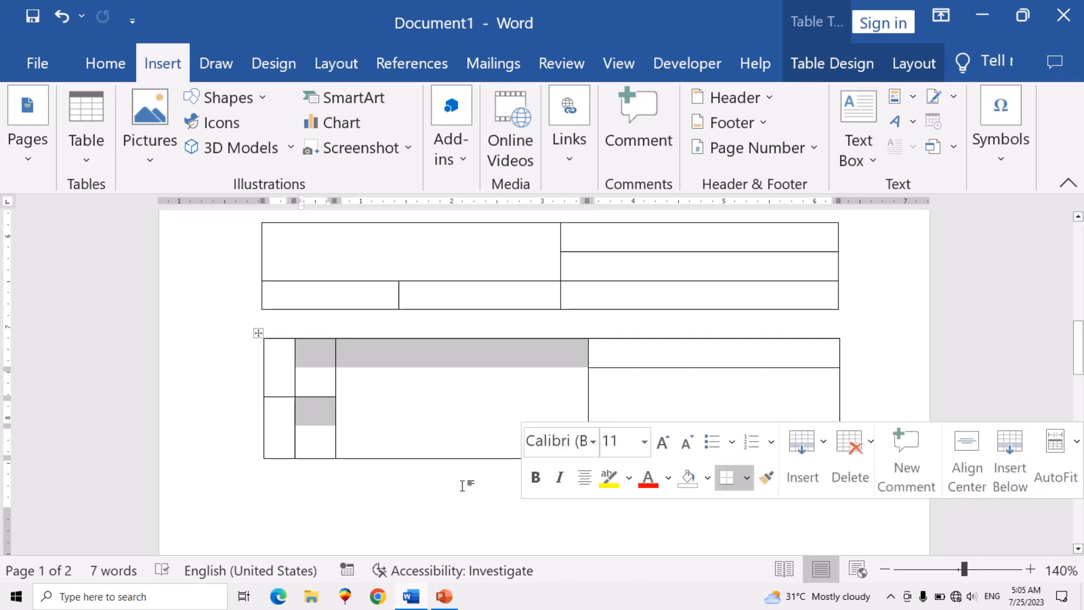
click(430, 473)
- Add a new row below the second drawn table's last row on the first page
scroll(326, 446, down, 3)
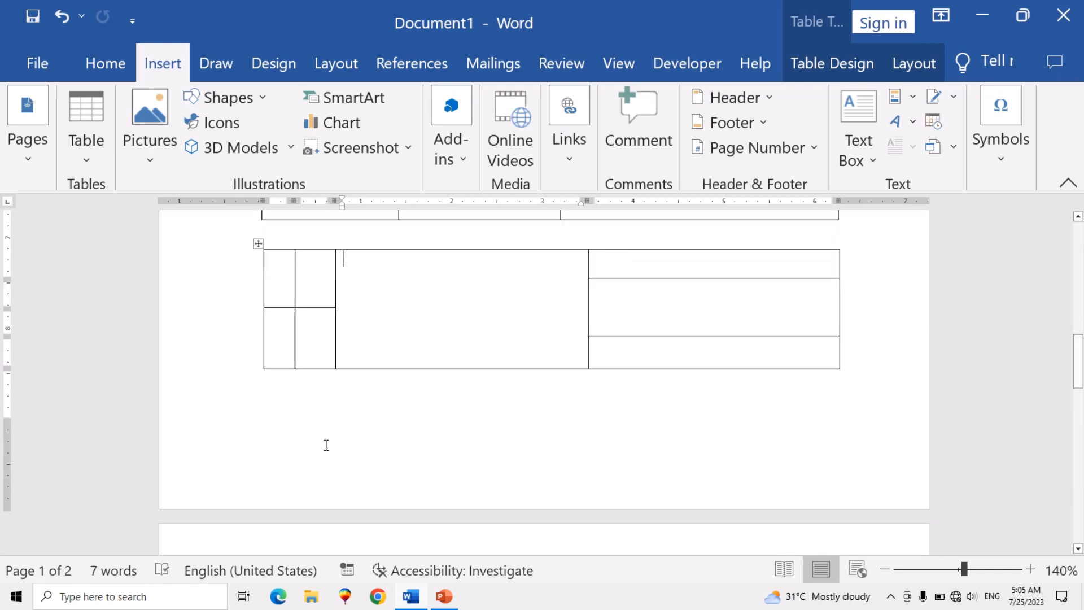
scroll(308, 427, down, 3)
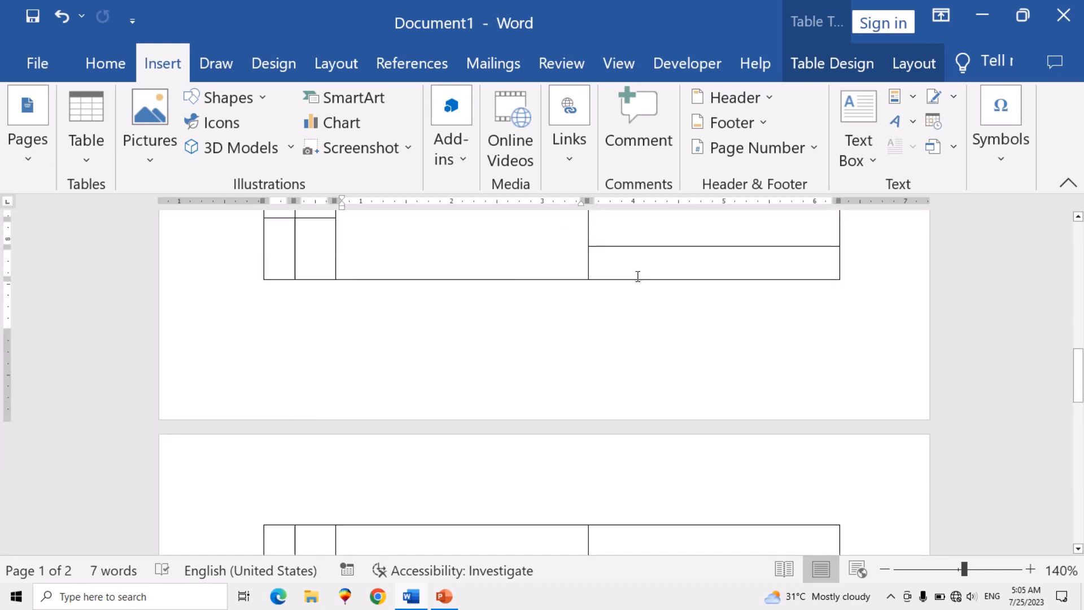
click(843, 273)
key(Return)
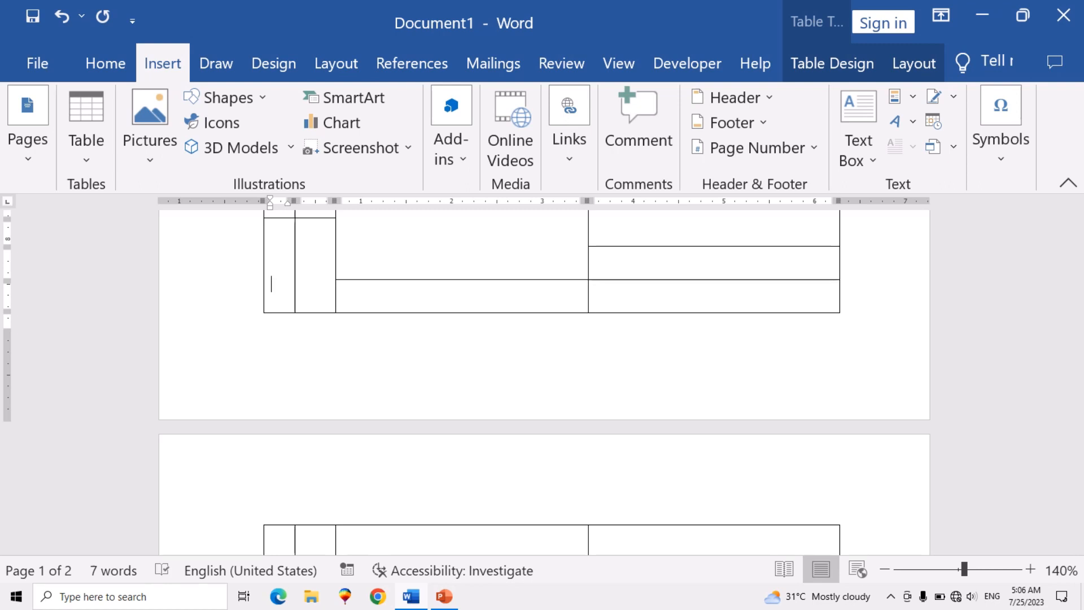
- Add an empty line below the drawn table on the second page and look over the available table insertion options
click(272, 534)
scroll(830, 276, down, 5)
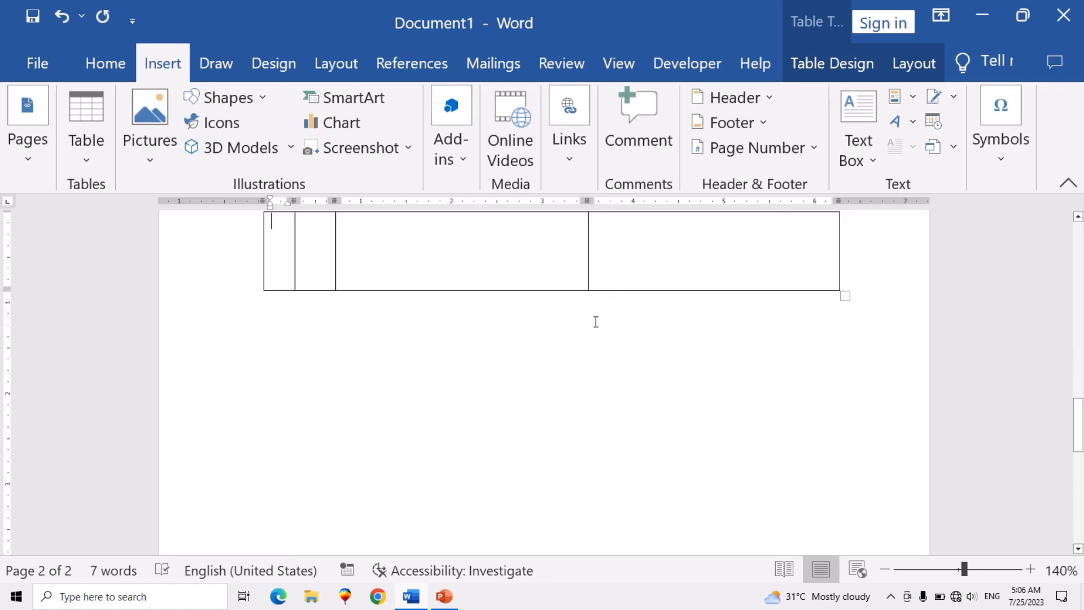
click(294, 331)
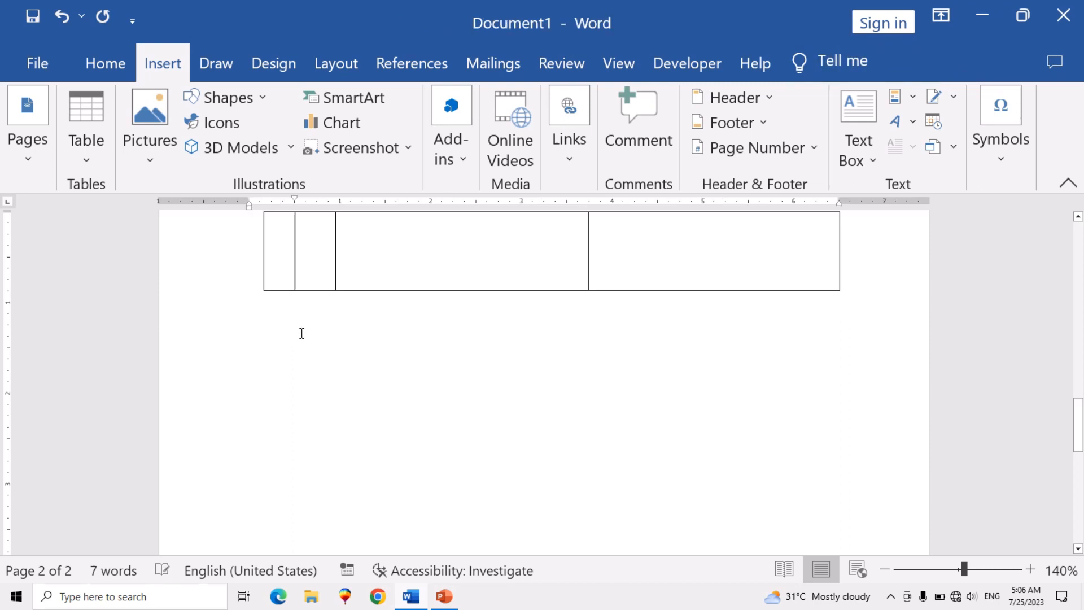
key(Return)
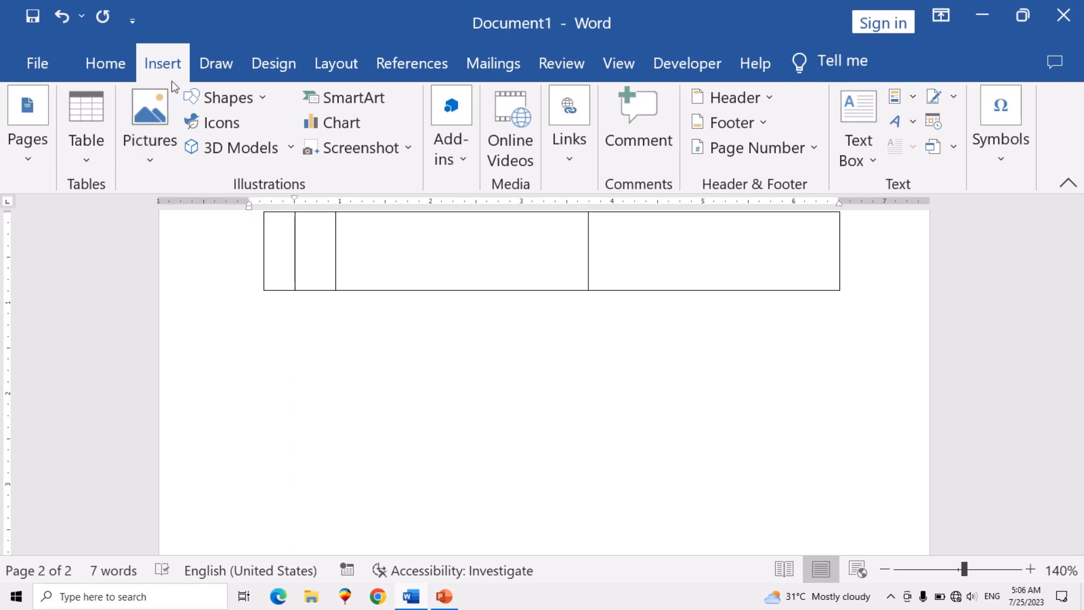
click(101, 158)
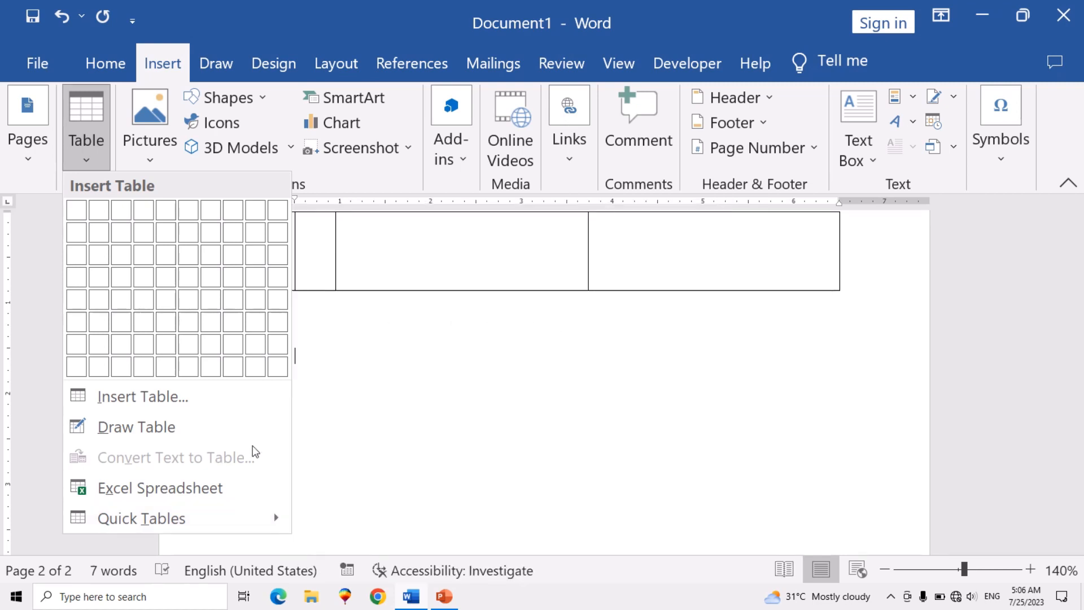
click(387, 416)
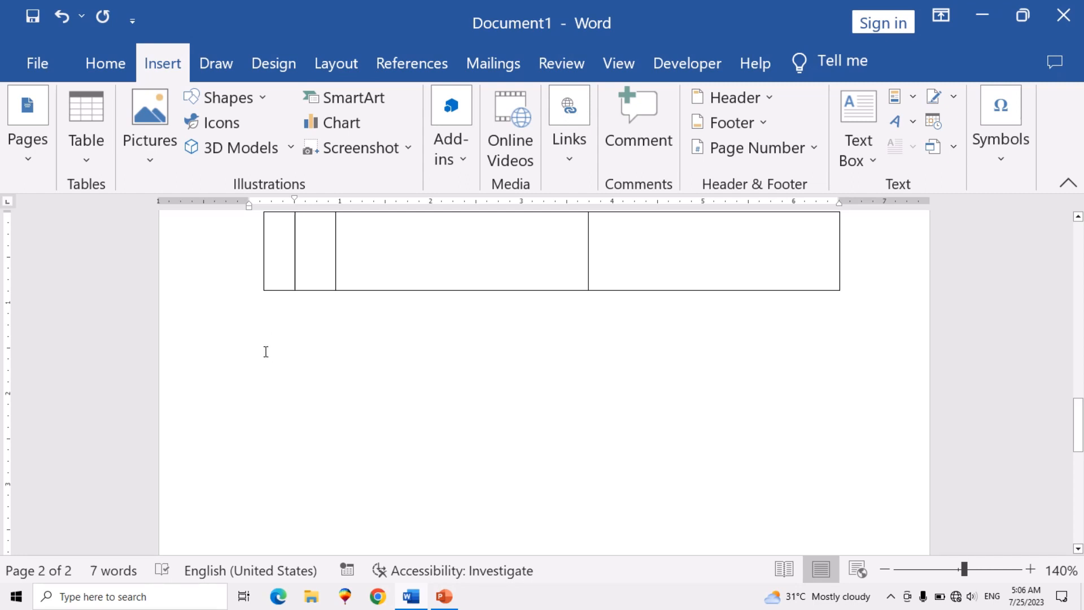
- Enter Pakistan and india on the new line below the drawn table, separated by a tab
text(pakis)
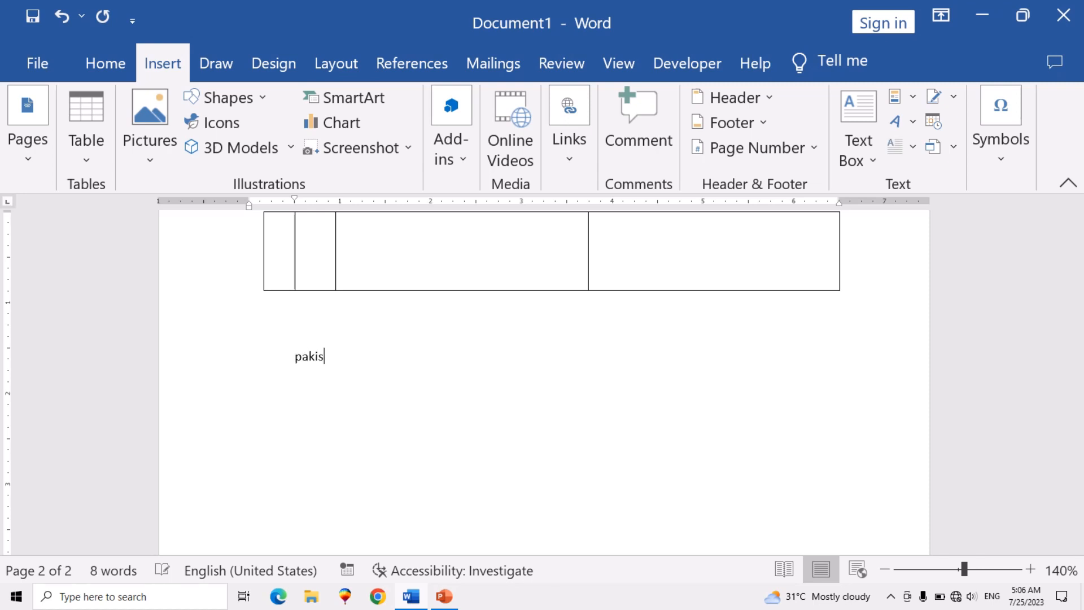
text(tan)
key(Tab)
text(india)
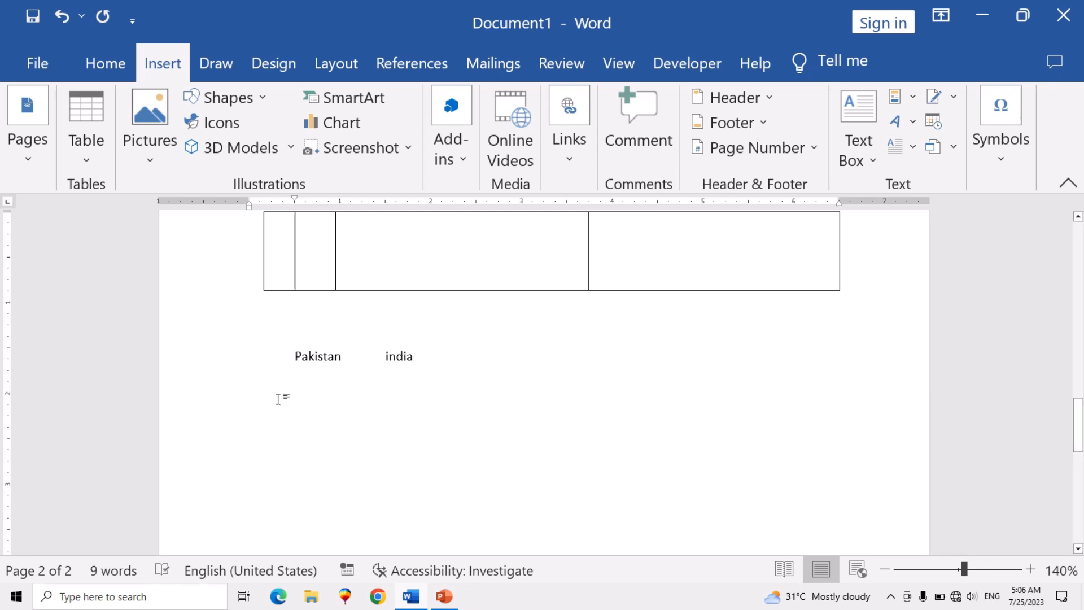
click(86, 156)
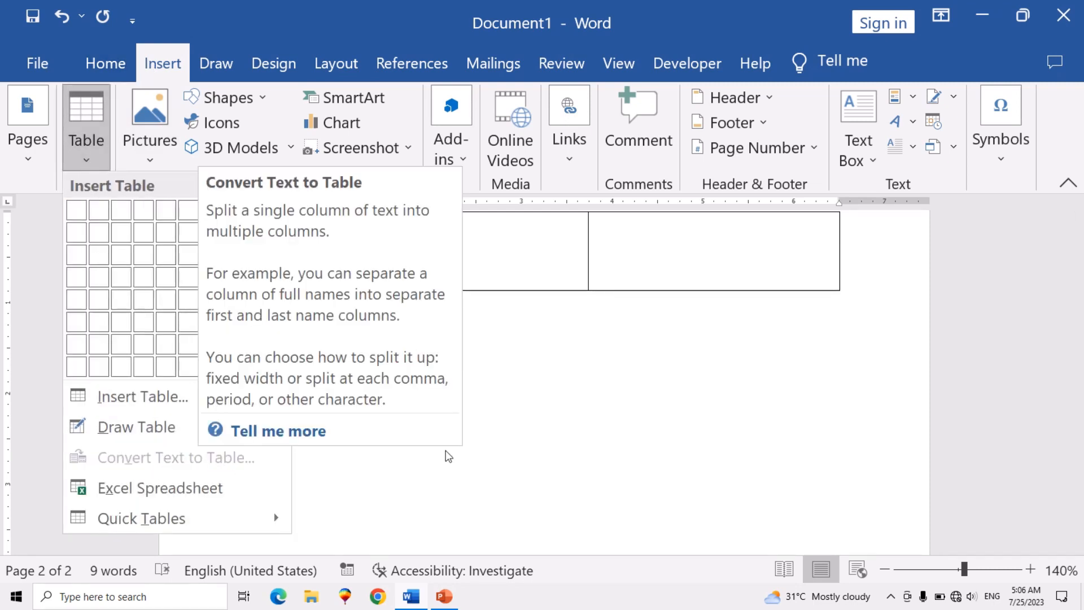
click(492, 394)
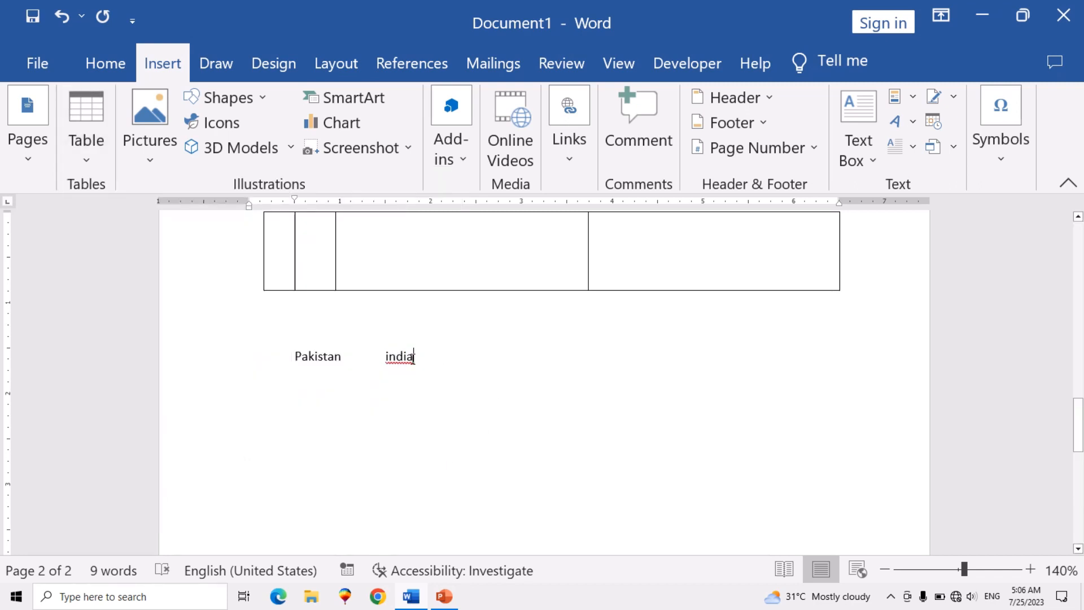
drag(418, 358, 266, 367)
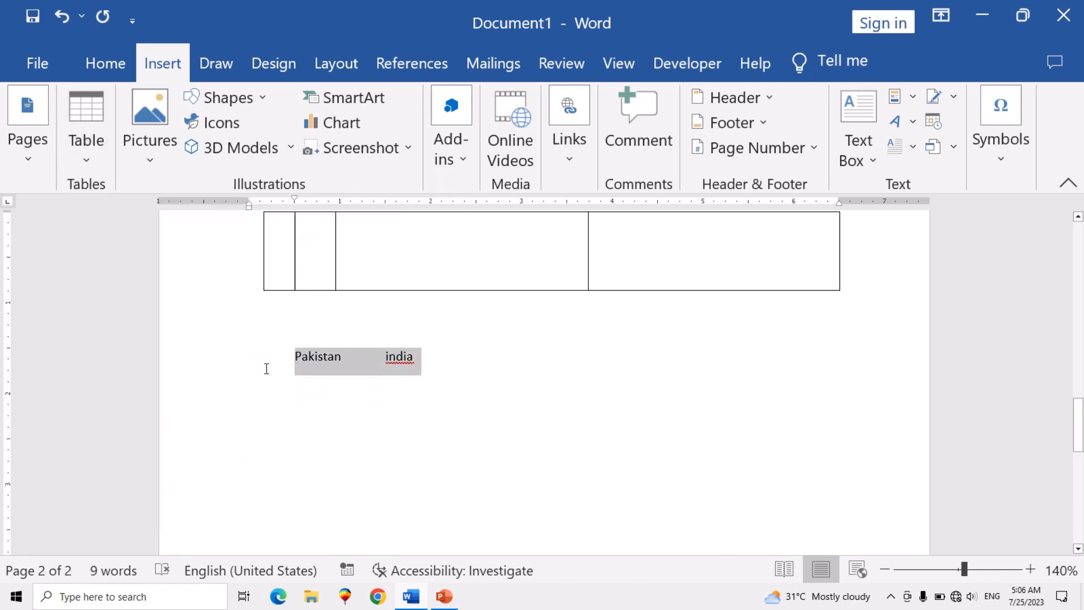
click(266, 367)
click(83, 157)
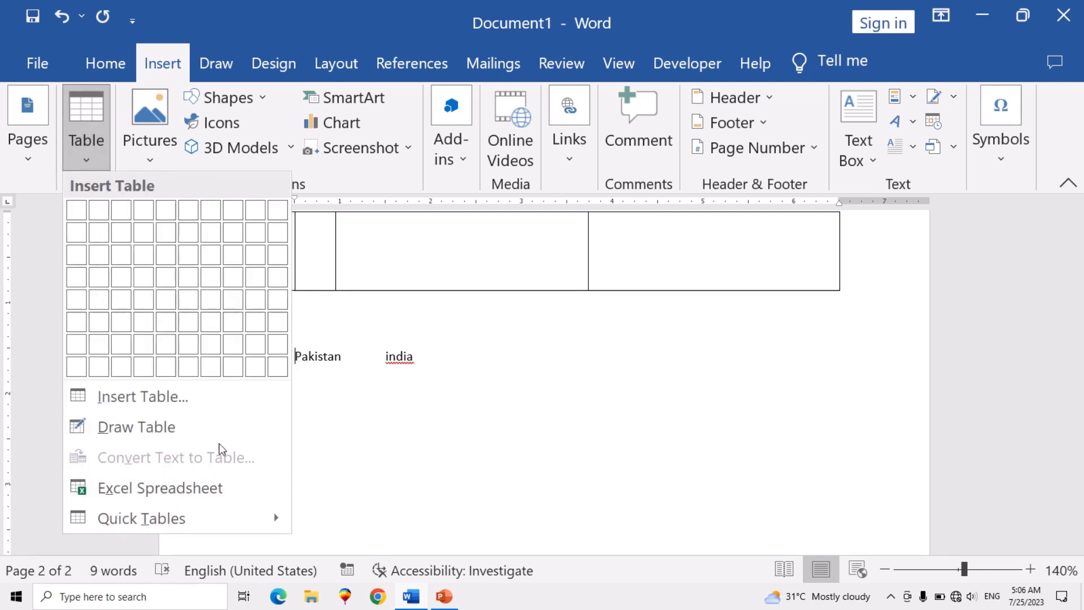
click(371, 383)
- Convert the Pakistan and india line to a two-column table with fixed Auto column width, separating the text at tabs
drag(427, 356, 268, 356)
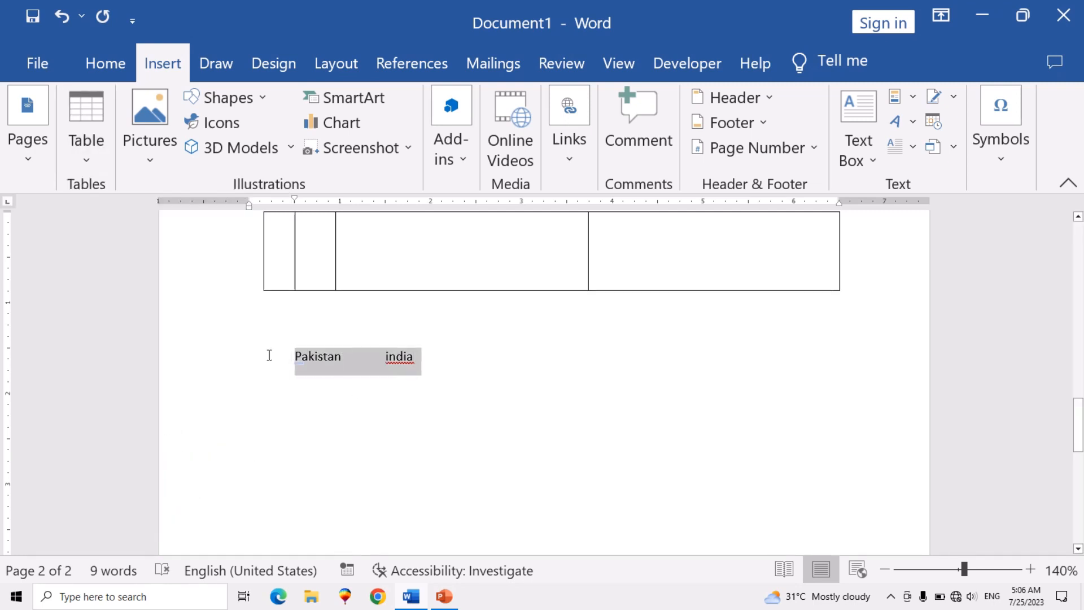
click(88, 161)
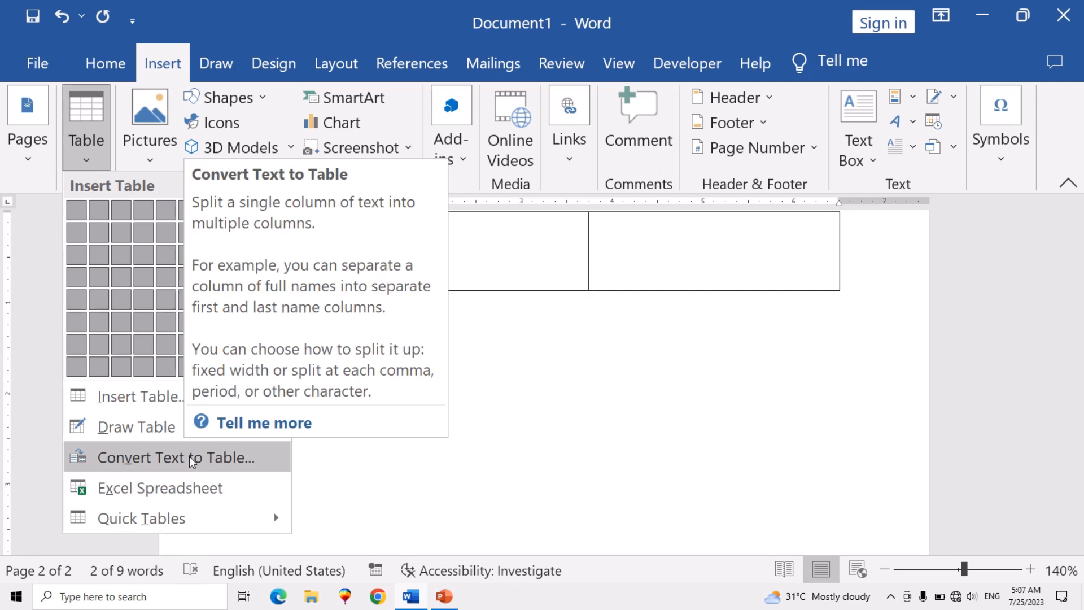
click(192, 459)
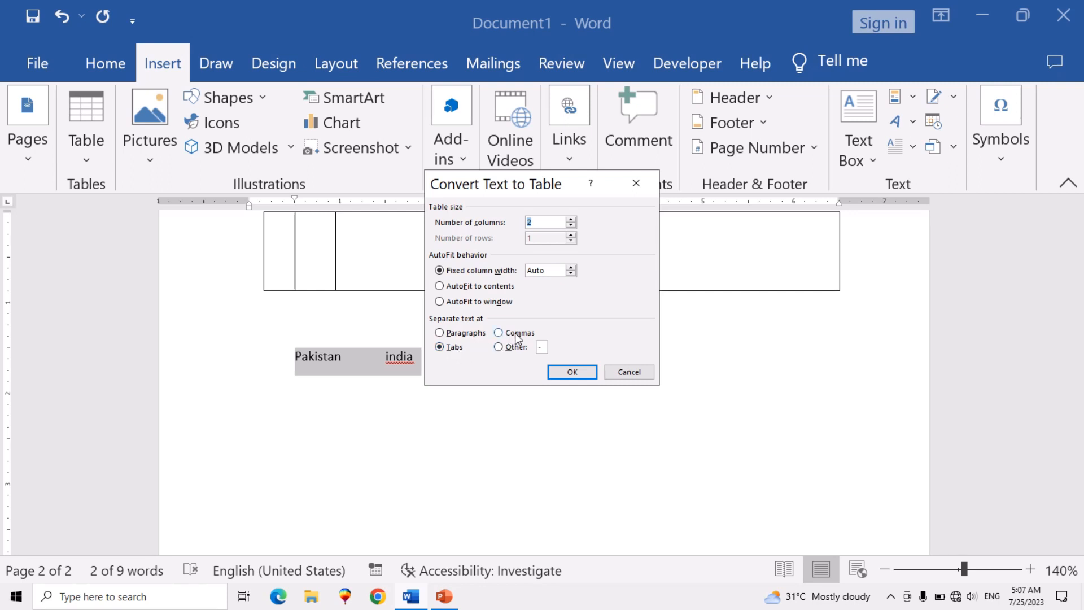
click(572, 372)
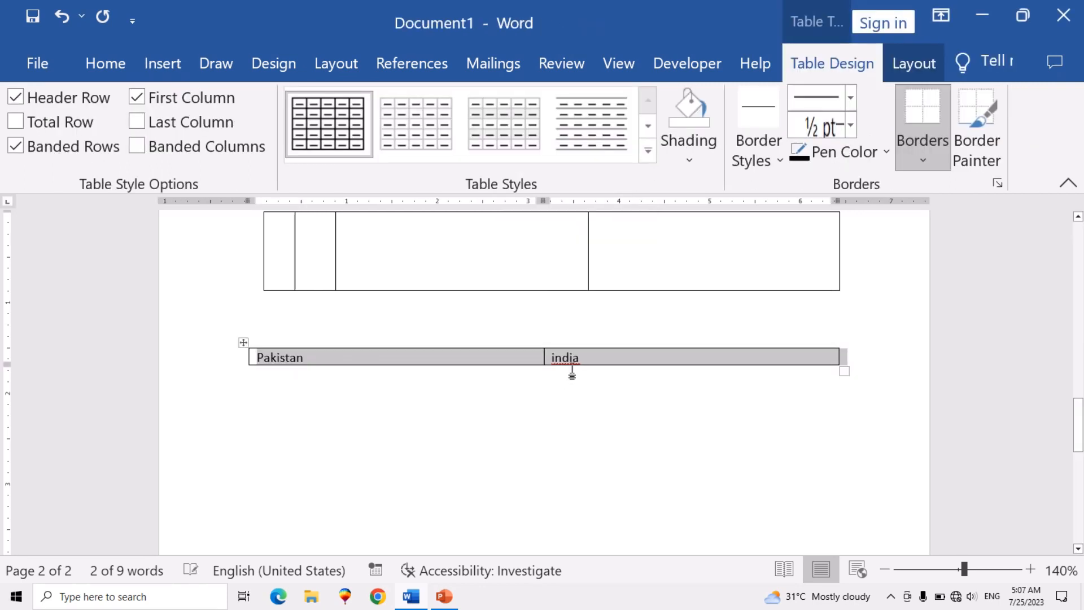
click(565, 390)
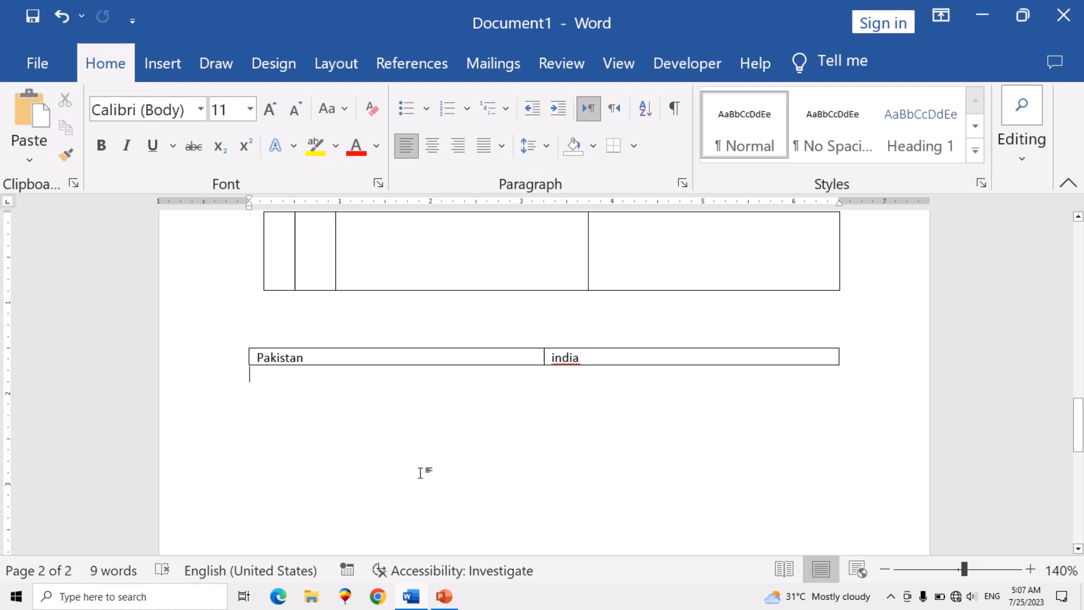
- Add a blank line below the Pakistan and india table and insert the built-in Double Table from Quick Tables there
scroll(422, 469, down, 1)
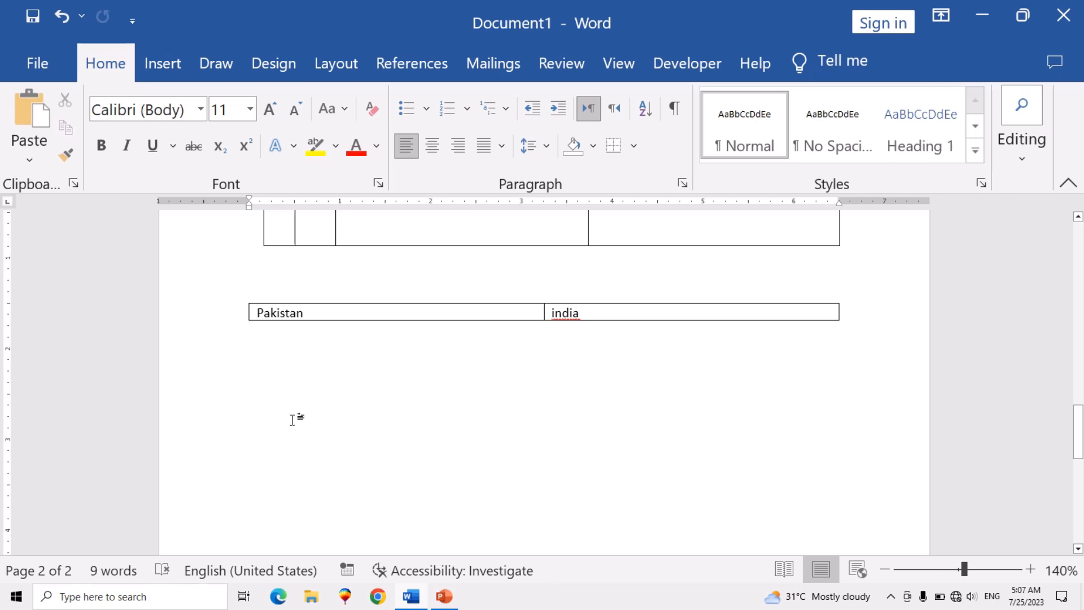
key(ctrl+z)
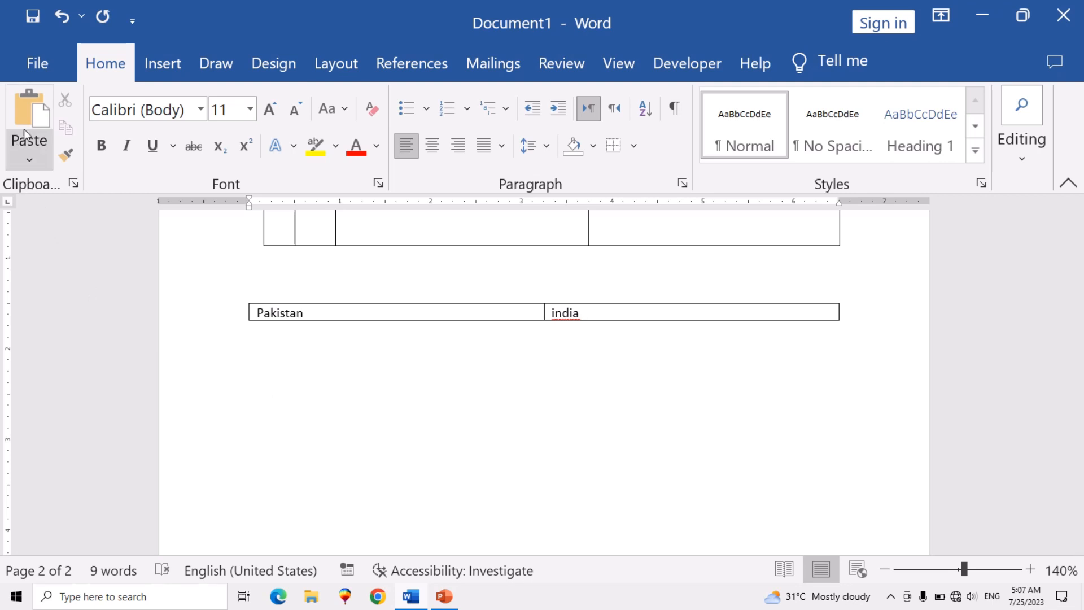
click(149, 66)
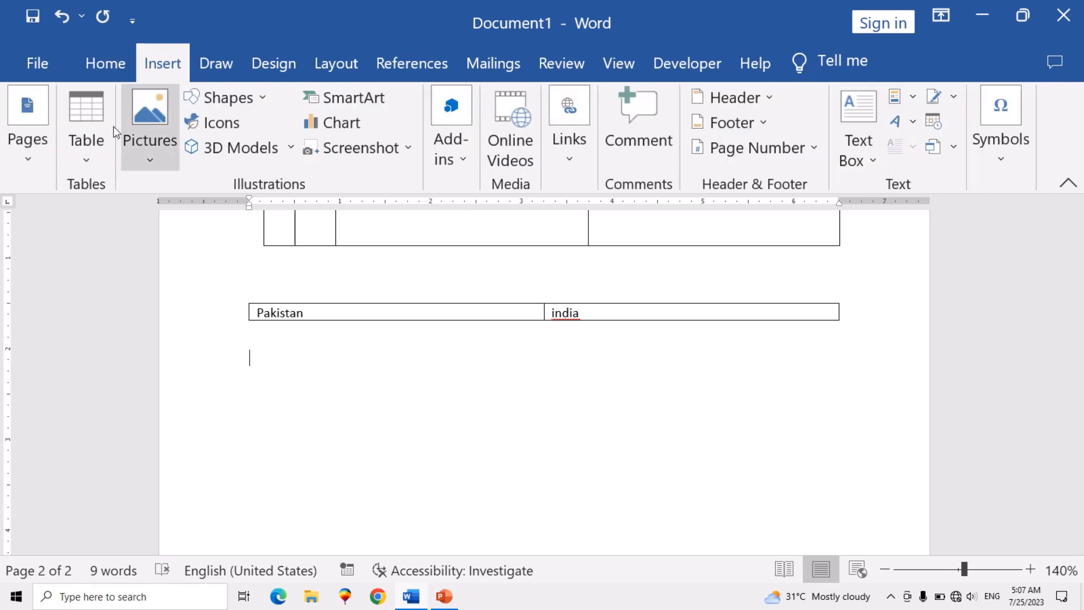
click(96, 155)
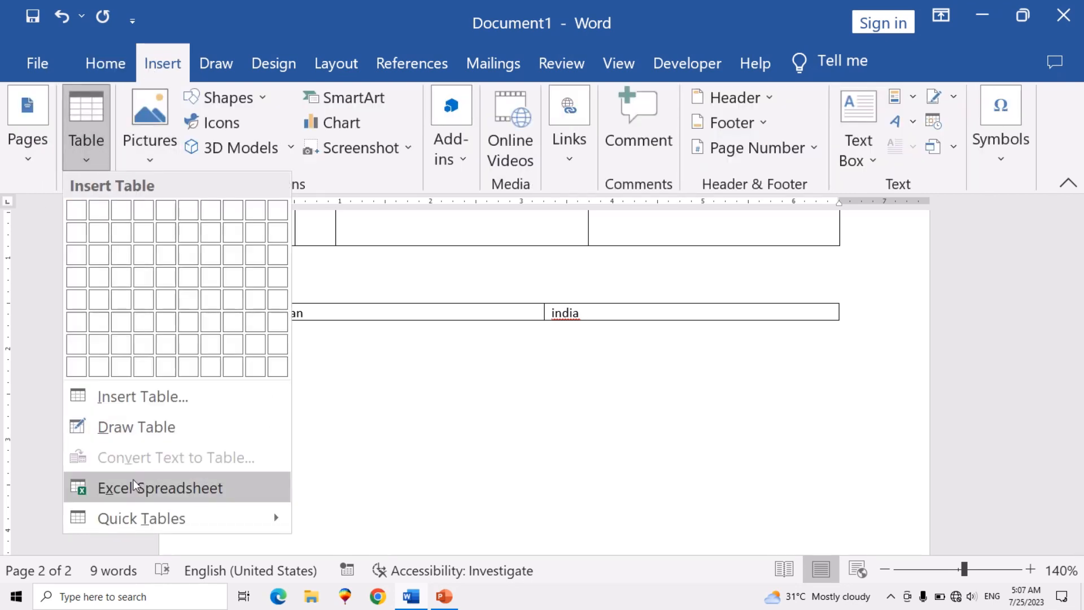
mouse_move(140, 517)
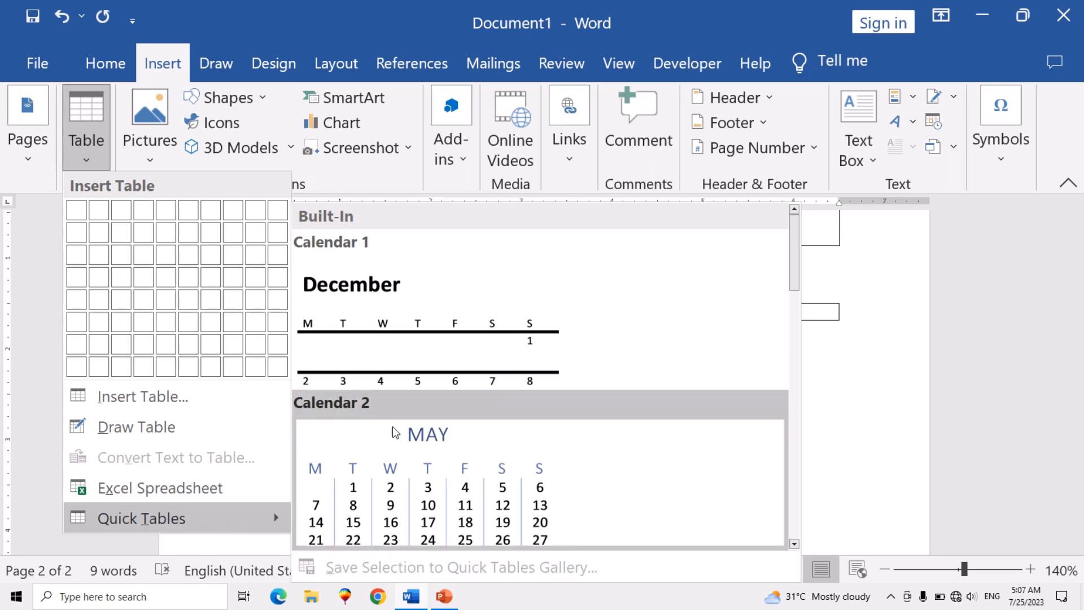
scroll(396, 434, down, 5)
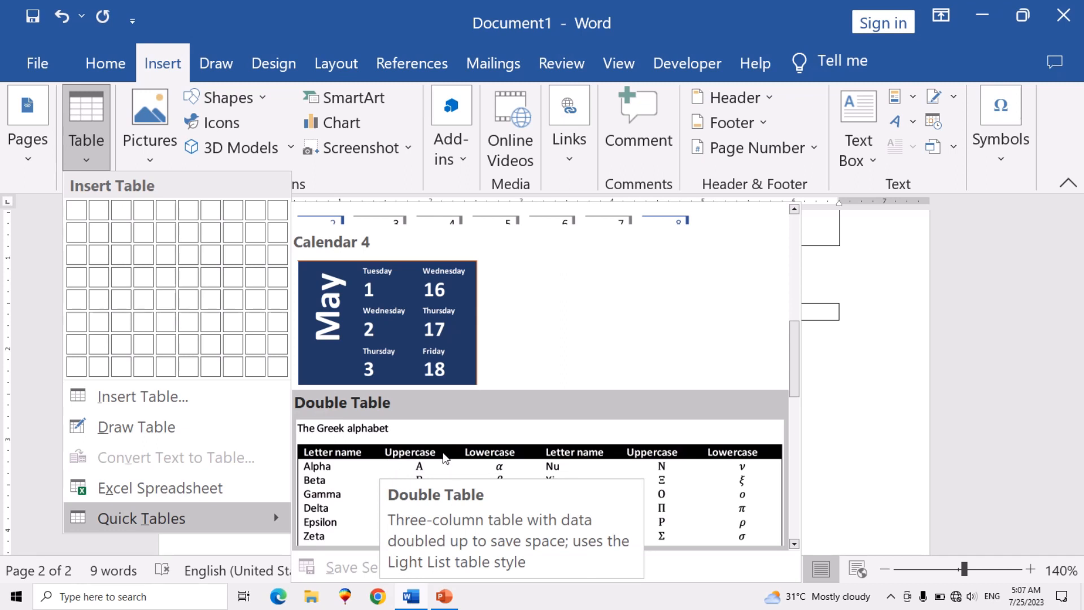
click(455, 458)
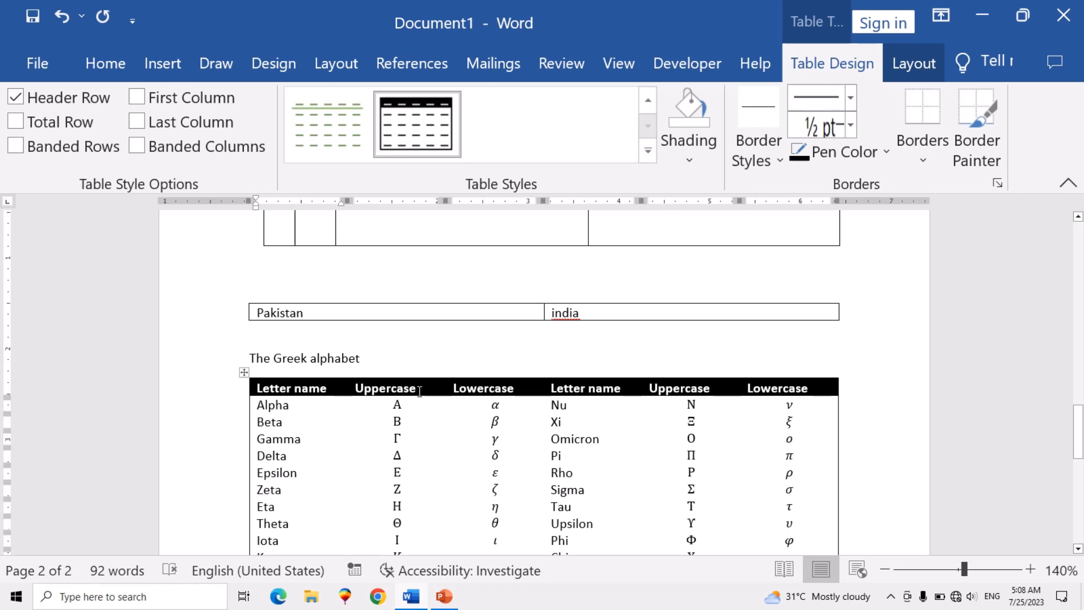
- Replace the first Uppercase heading in the Greek alphabet table with name
click(419, 390)
key(BackSpace)
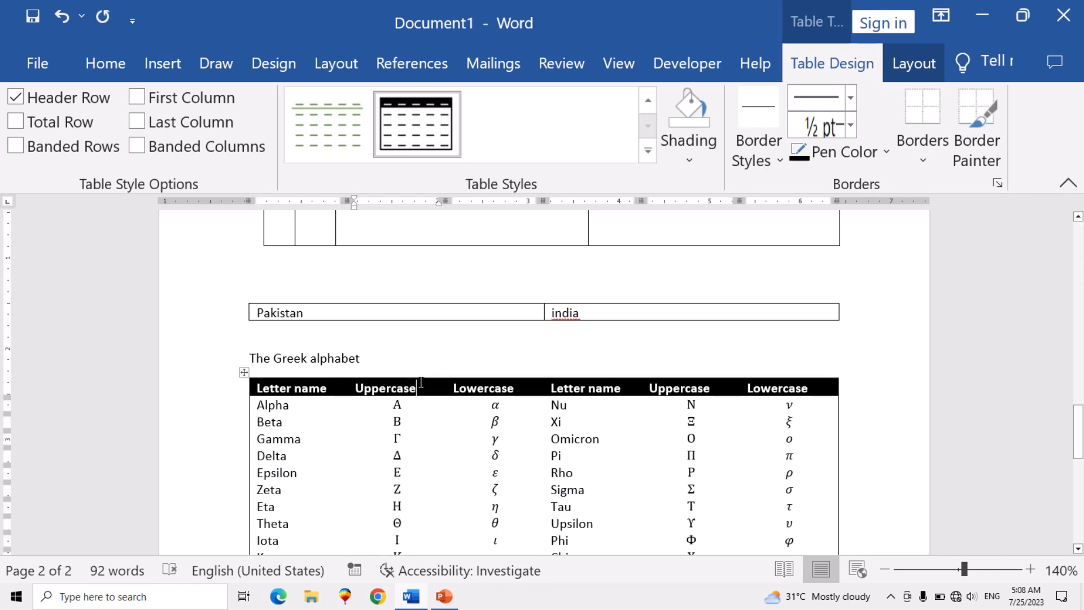
key(BackSpace)
key(BackSpace)
key(BackSpace)
key(BackSpace)
key(BackSpace)
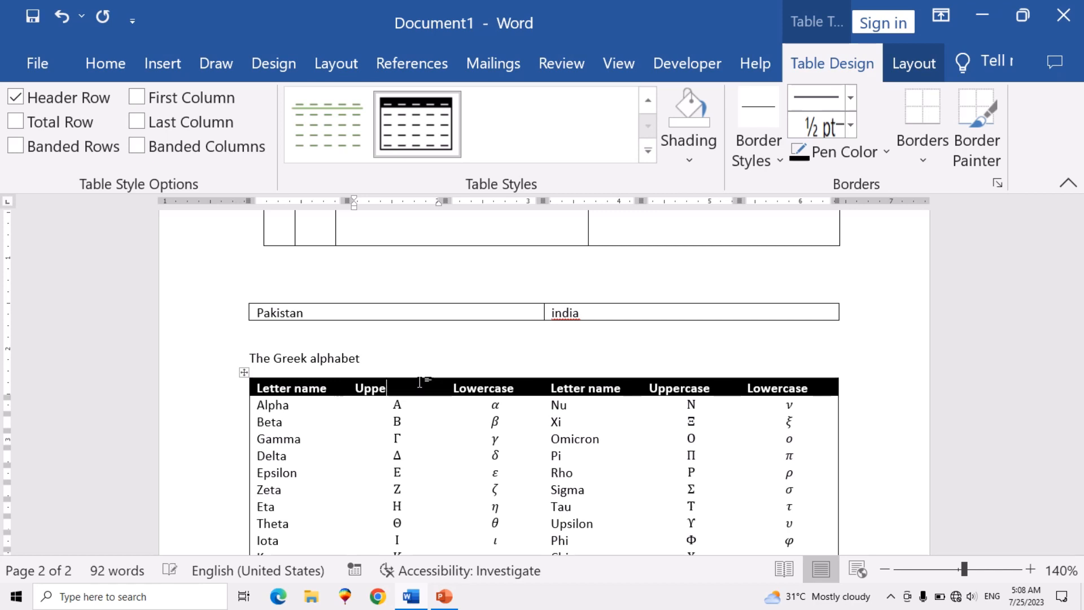
key(BackSpace)
key(BackSpace)
key(BackSpace)
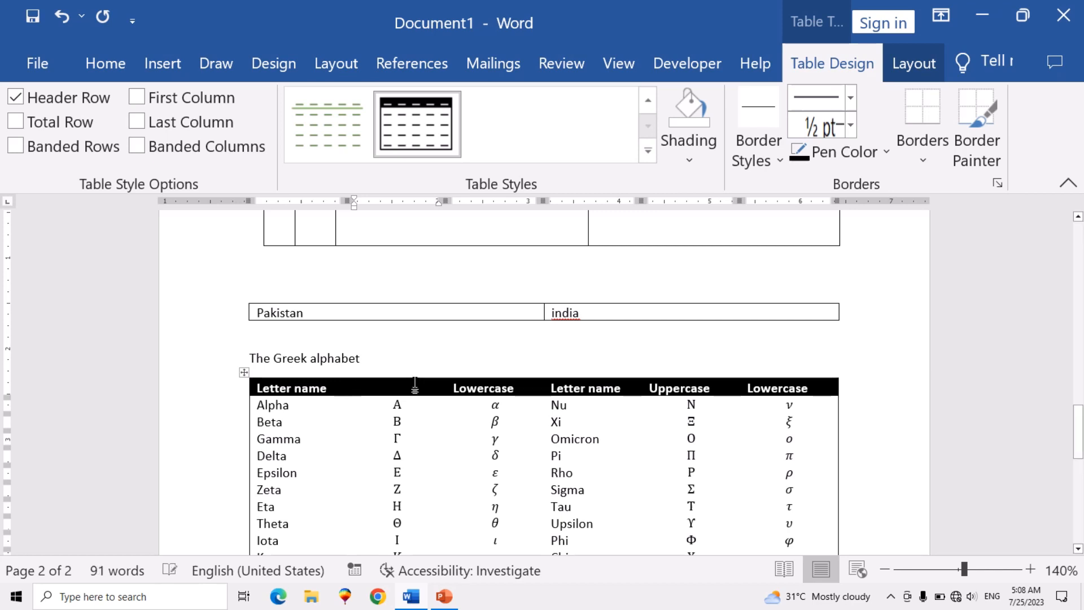
text(name)
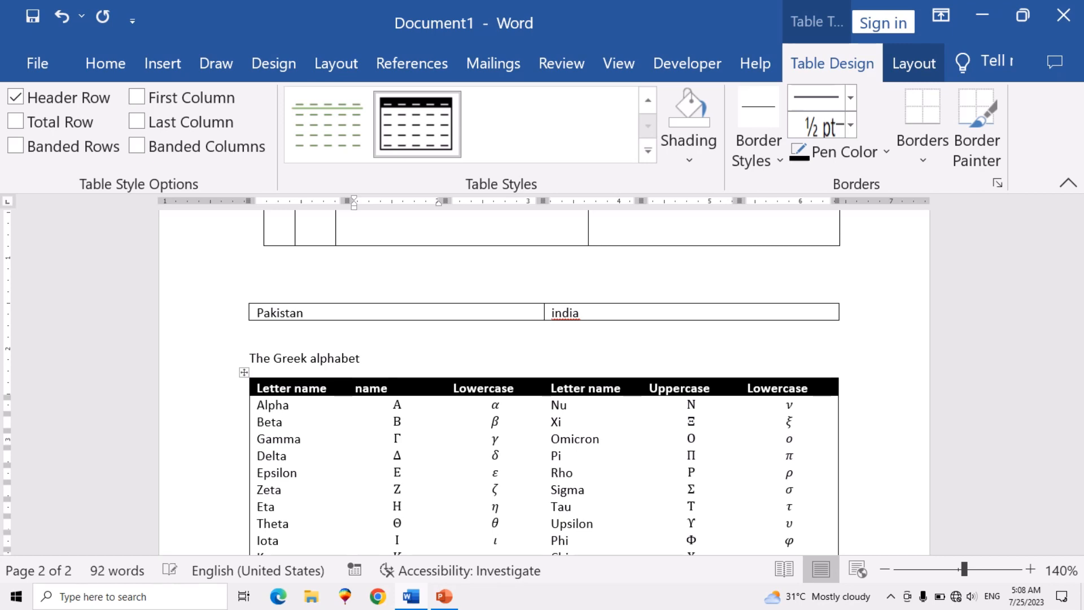
- Insert the built-in dark blue vertical May calendar from Quick Tables into the third cell of the drawn table above the Pakistan and india table
scroll(544, 379, down, 5)
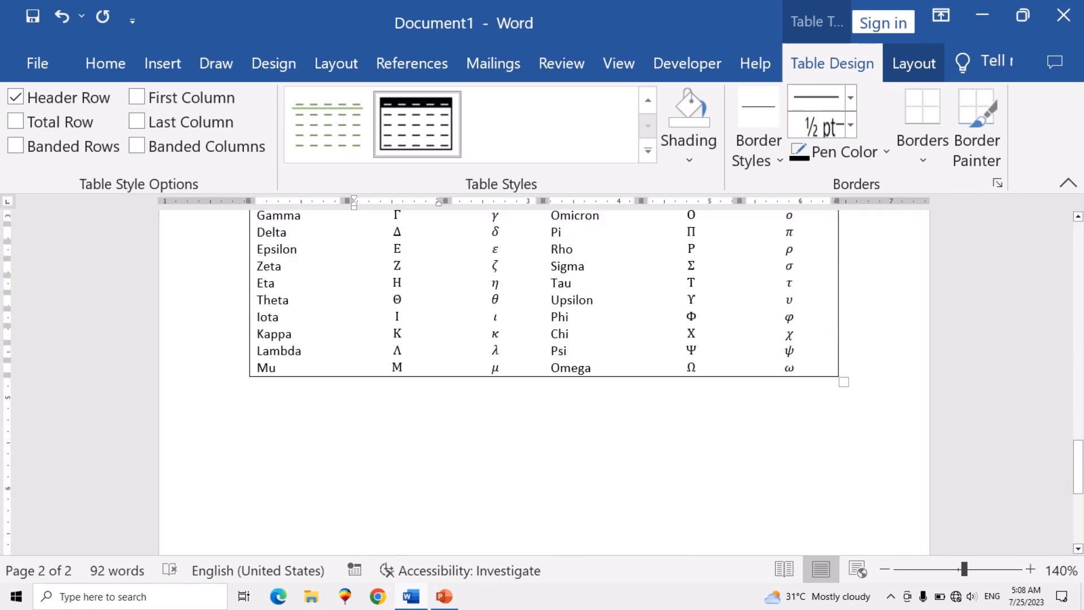
scroll(544, 379, up, 4)
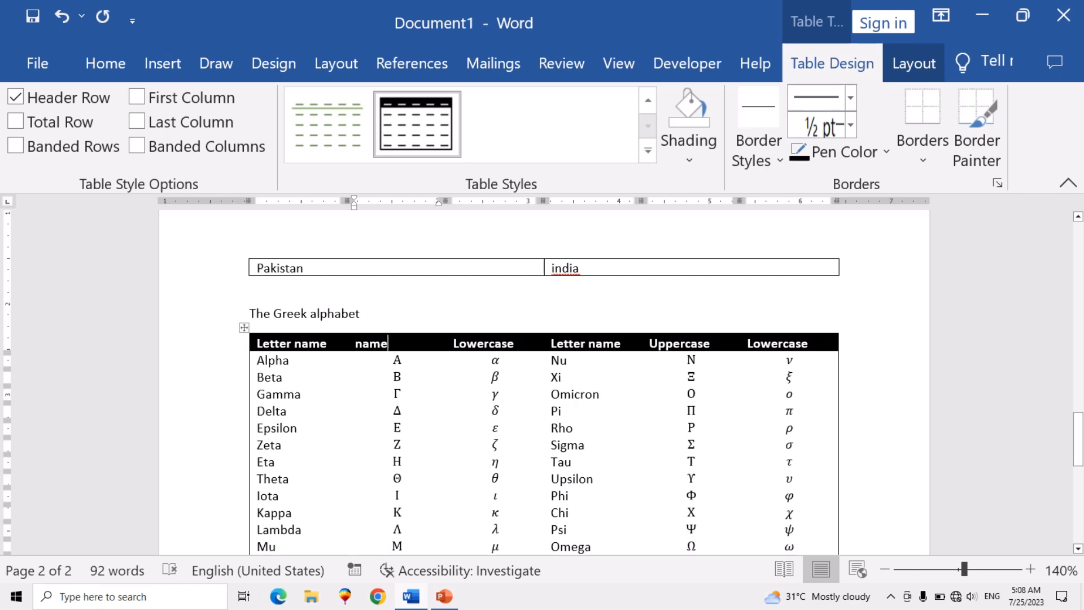
scroll(544, 378, up, 3)
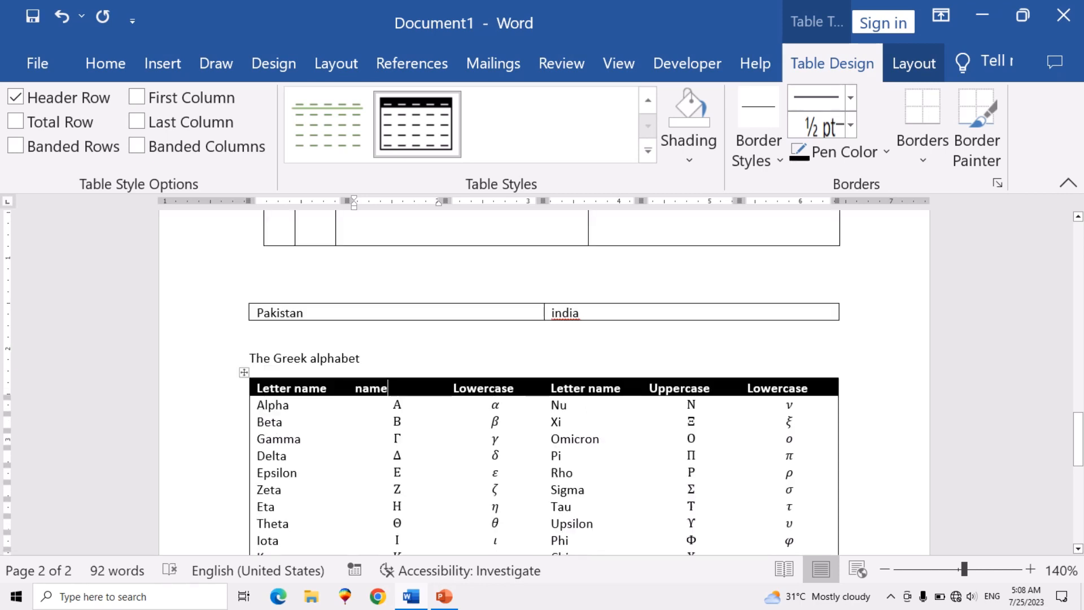
scroll(544, 378, up, 1)
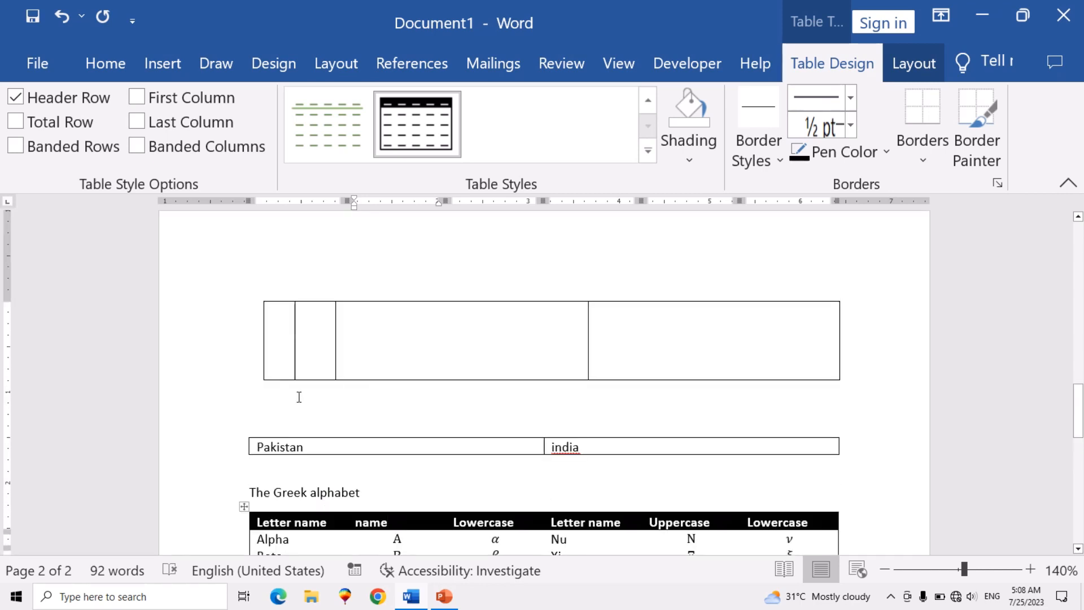
click(368, 342)
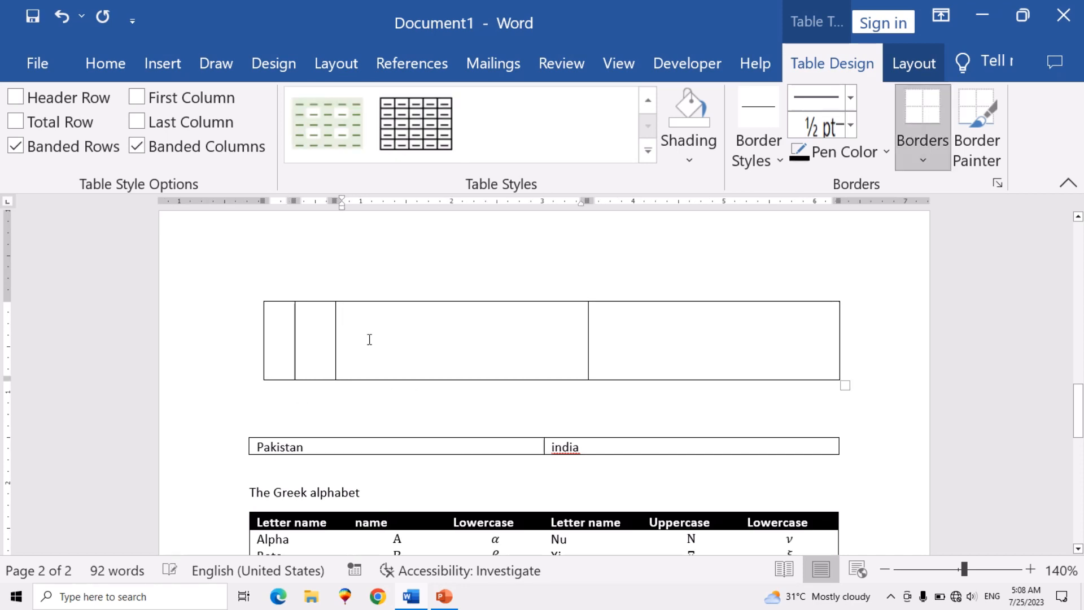
click(142, 64)
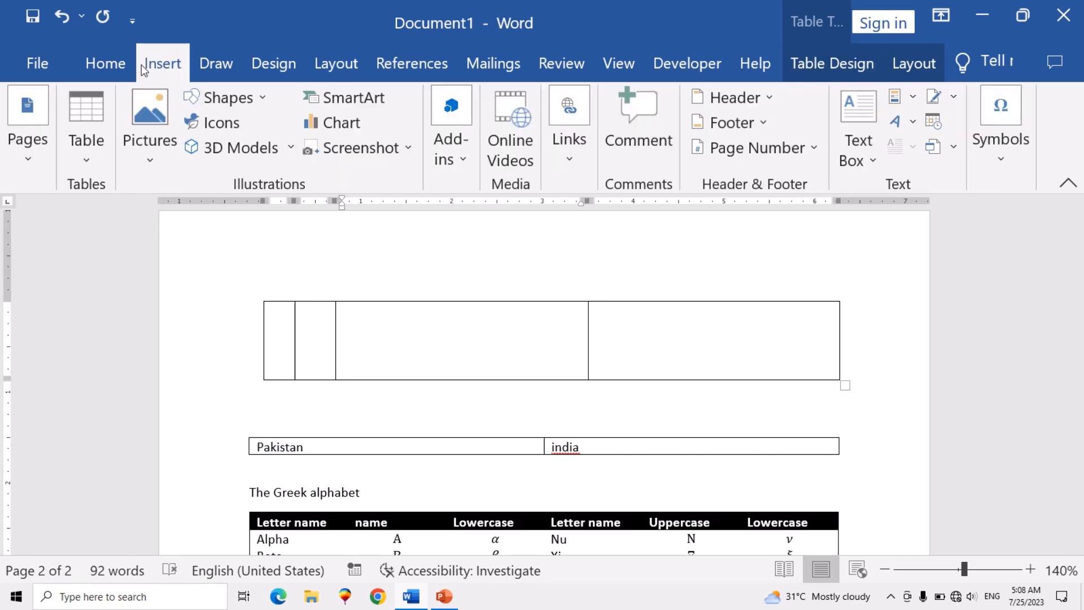
click(87, 160)
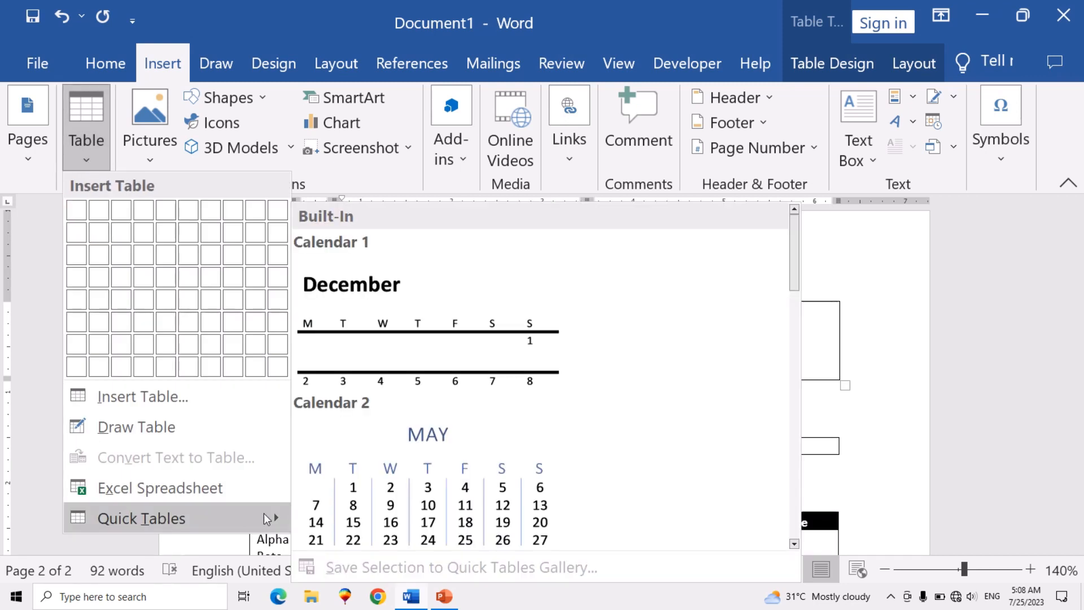
scroll(382, 472, down, 3)
click(353, 354)
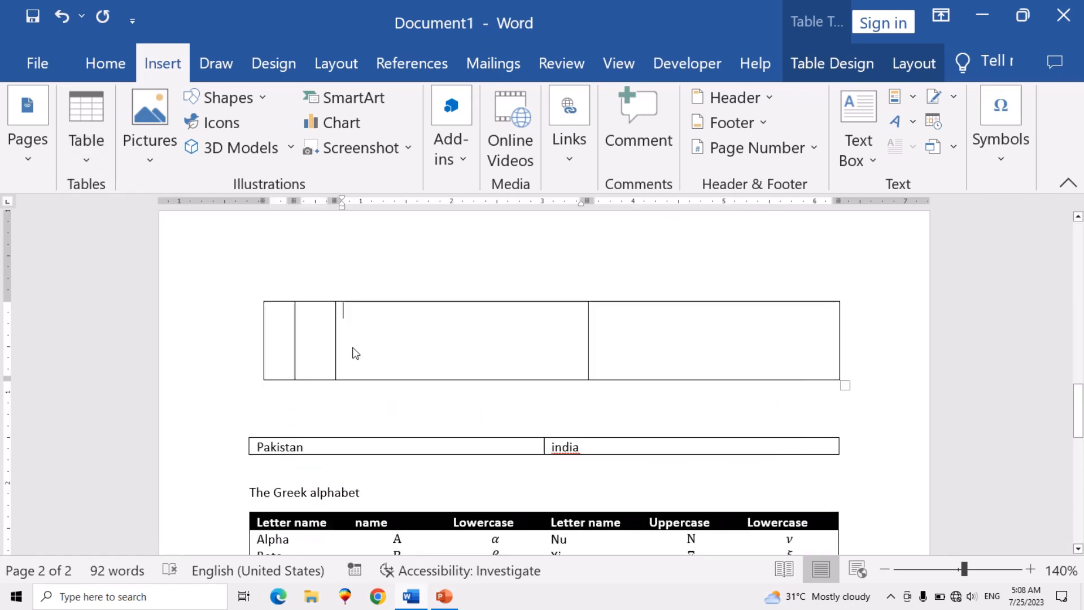
- Review the nested May calendar from its first to last dates and its placement relative to the Pakistan and india table
scroll(363, 376, down, 4)
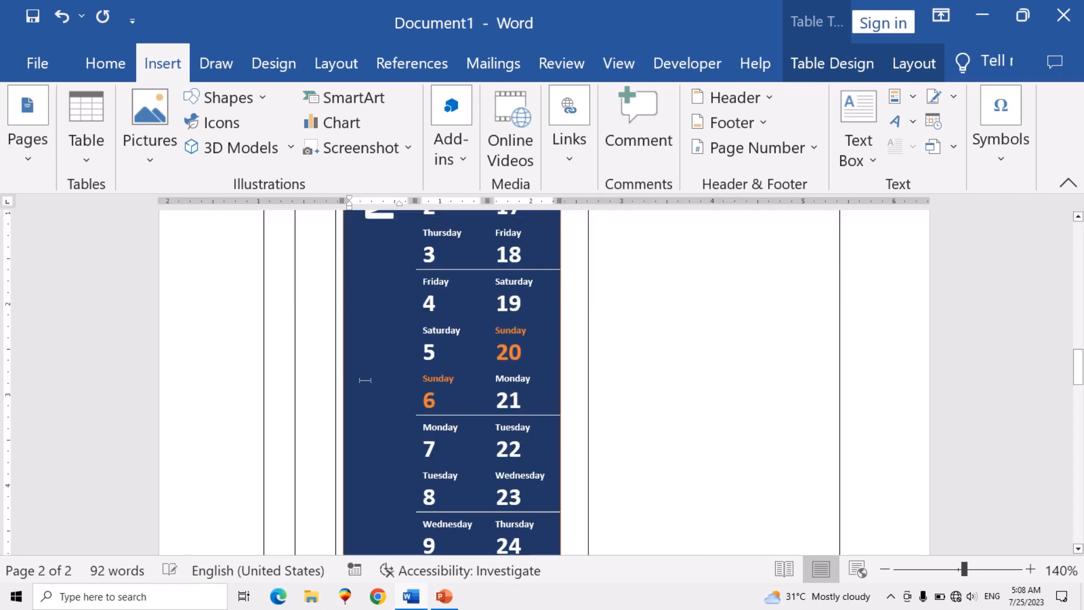
scroll(365, 381, down, 8)
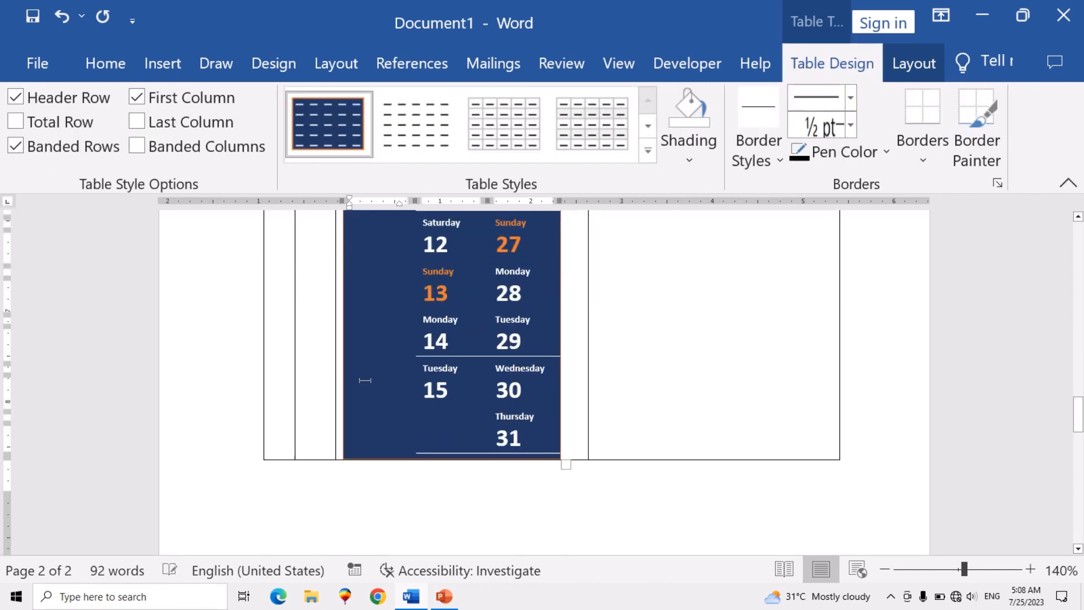
scroll(366, 380, up, 5)
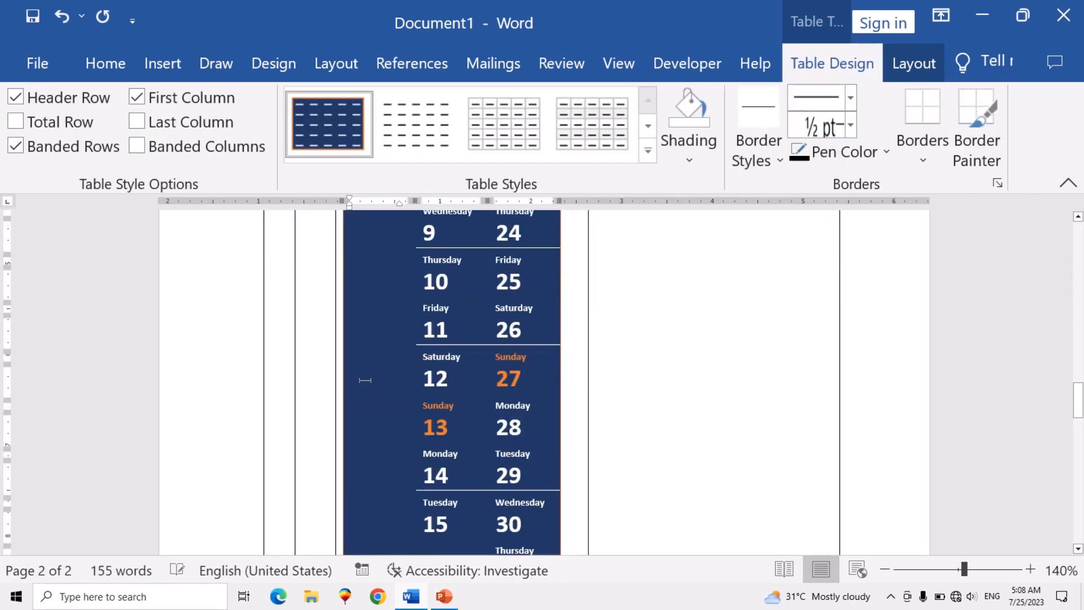
scroll(365, 380, up, 5)
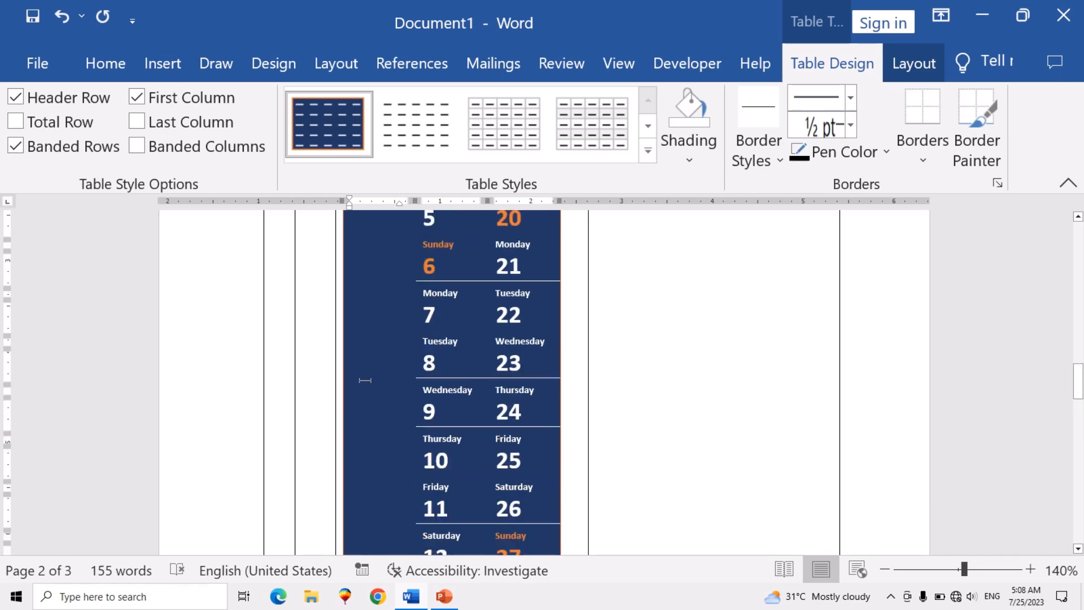
scroll(365, 380, up, 4)
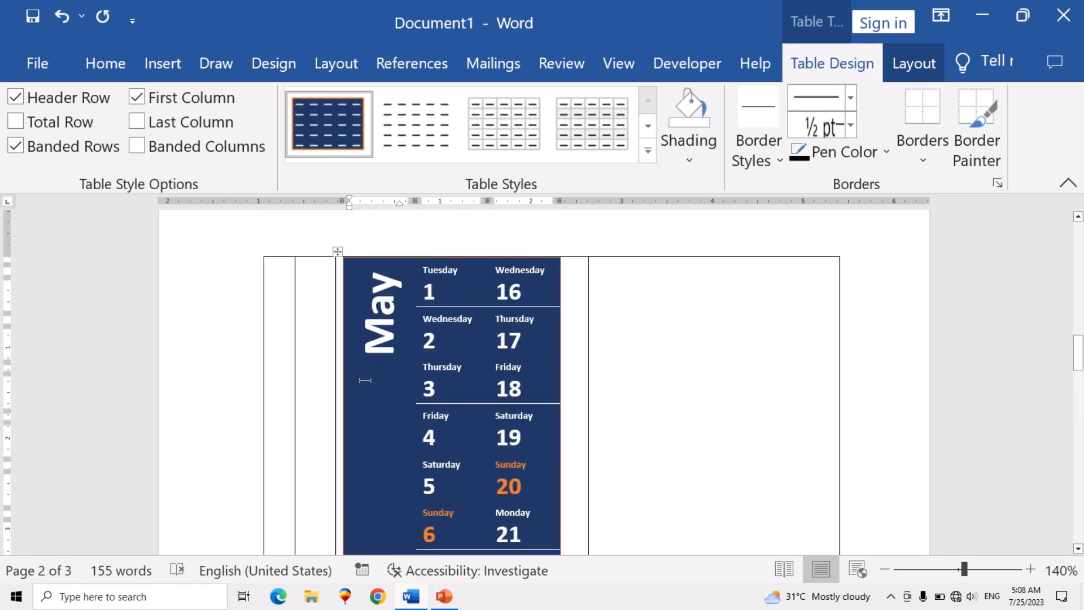
scroll(365, 380, down, 6)
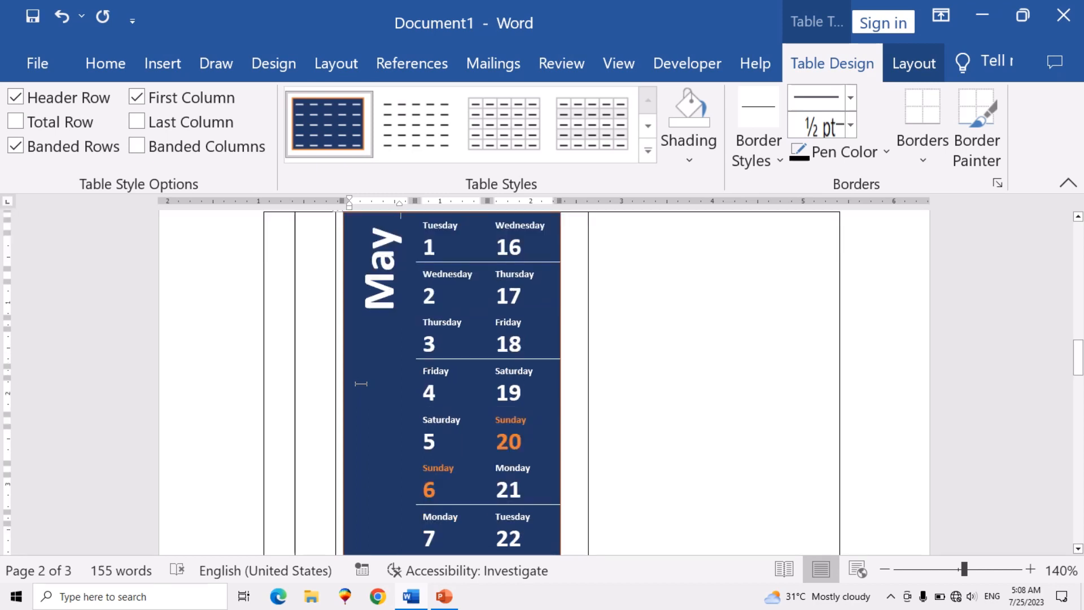
scroll(362, 383, down, 9)
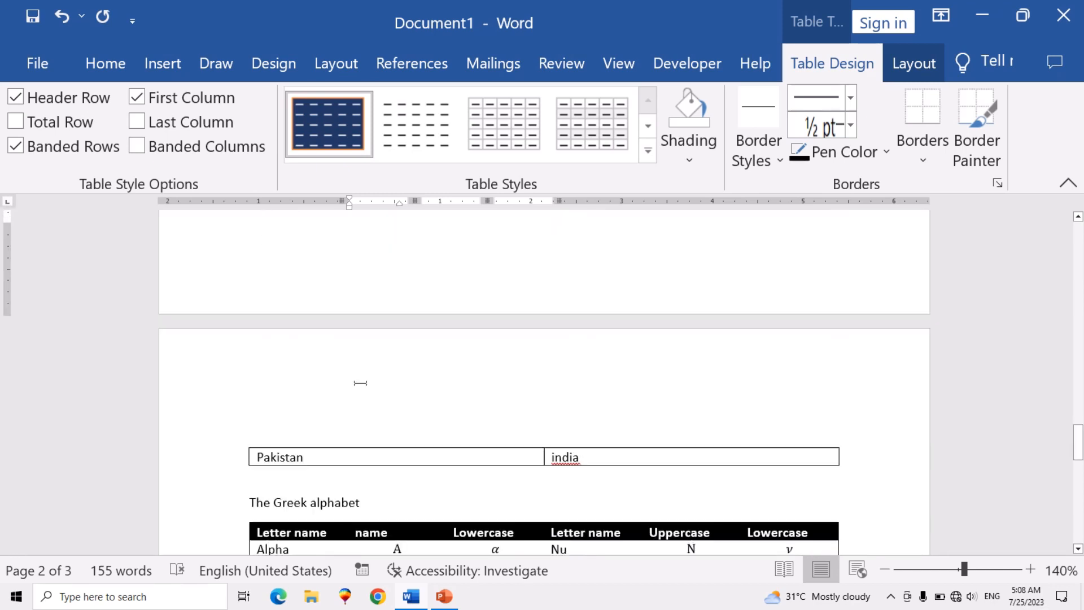